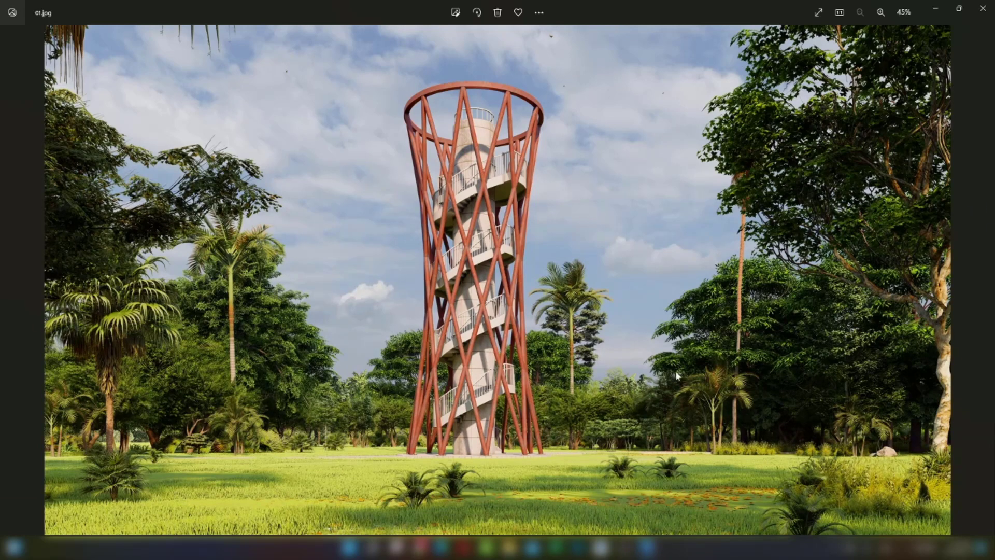
Step: Open the Level 1 floor plan of the tower project
scroll(470, 176, "up", 6)
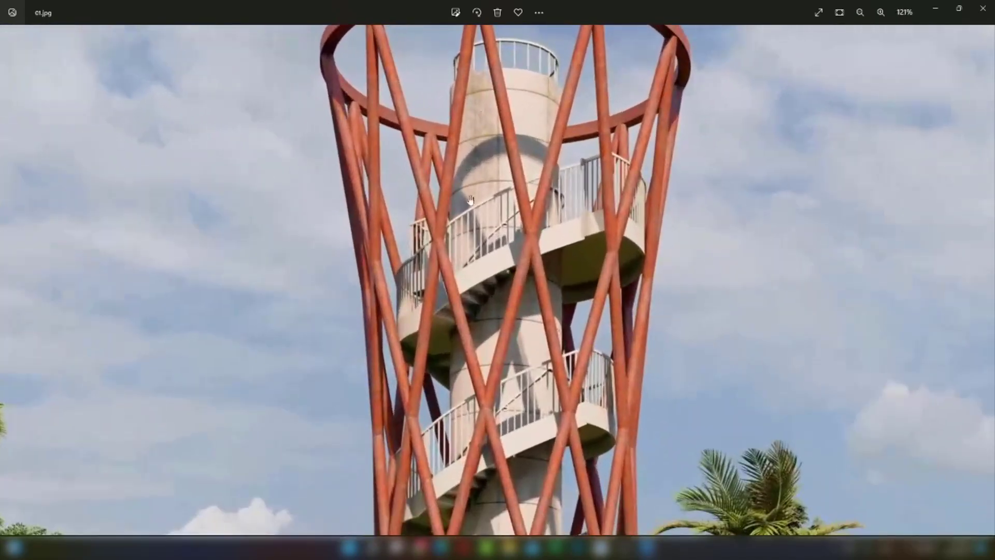
scroll(505, 189, "down", 6)
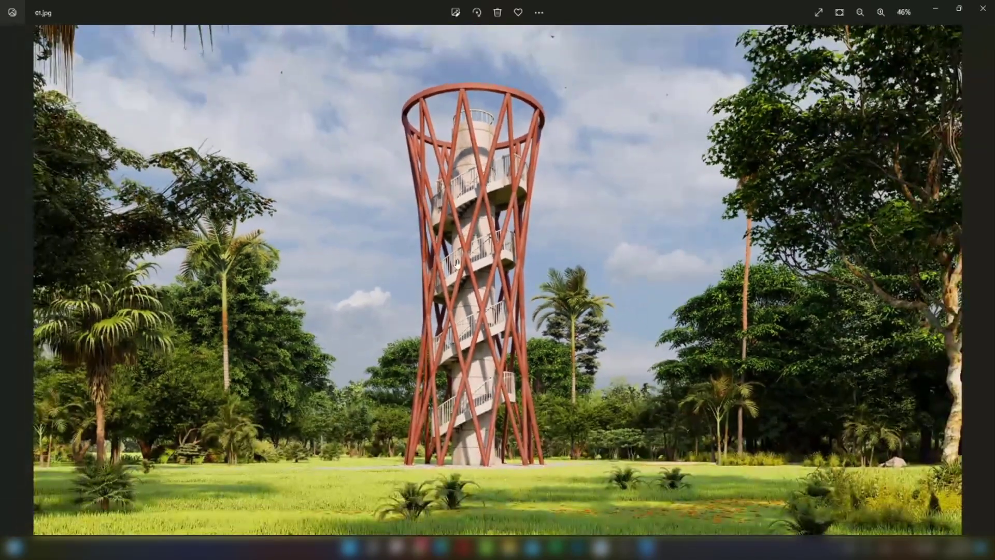
scroll(455, 261, "up", 7)
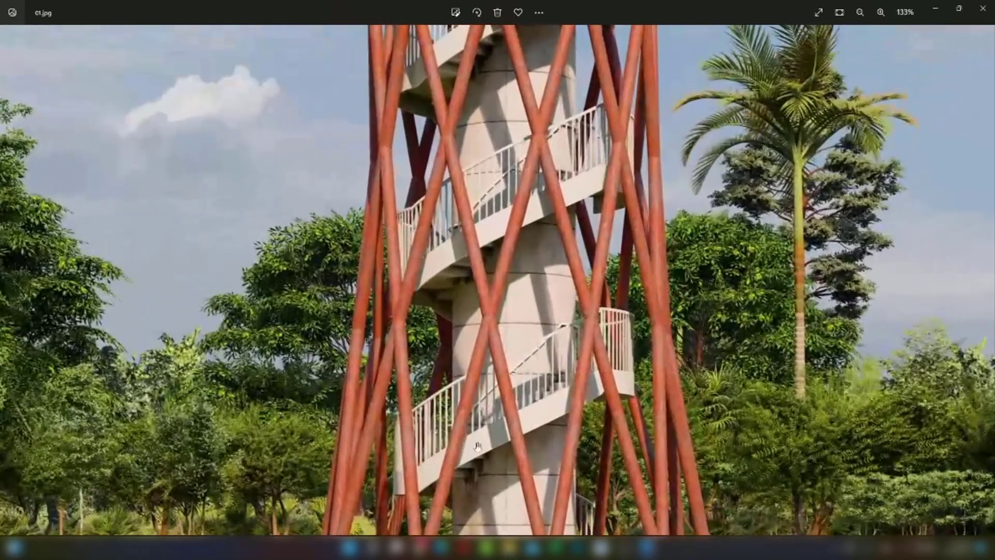
scroll(591, 374, "down", 7)
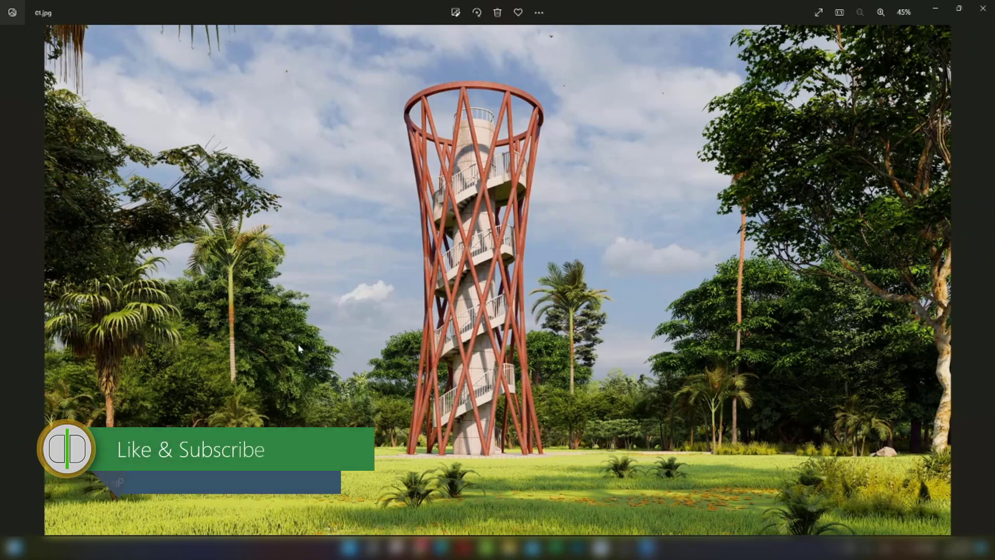
scroll(512, 419, "up", 5)
scroll(512, 404, "up", 2)
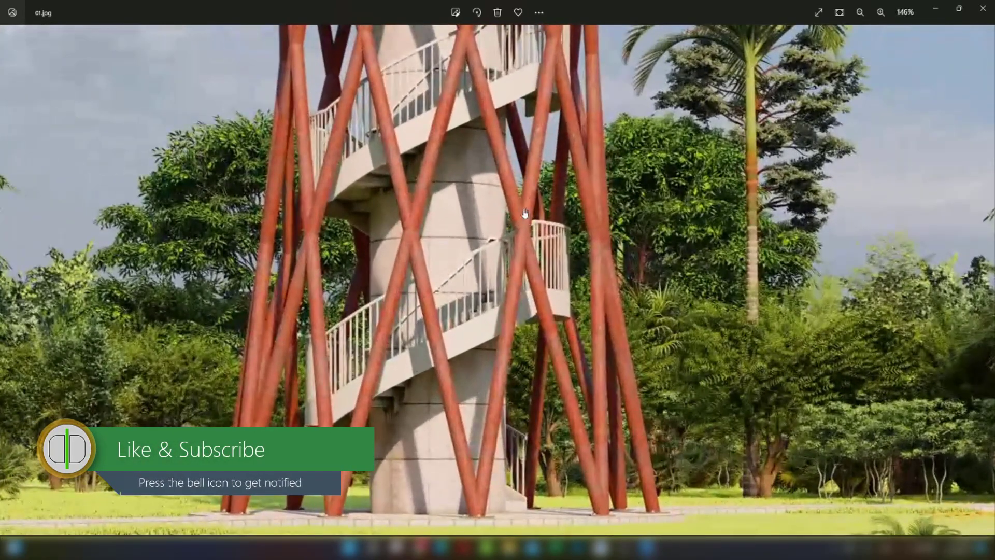
scroll(528, 203, "down", 6)
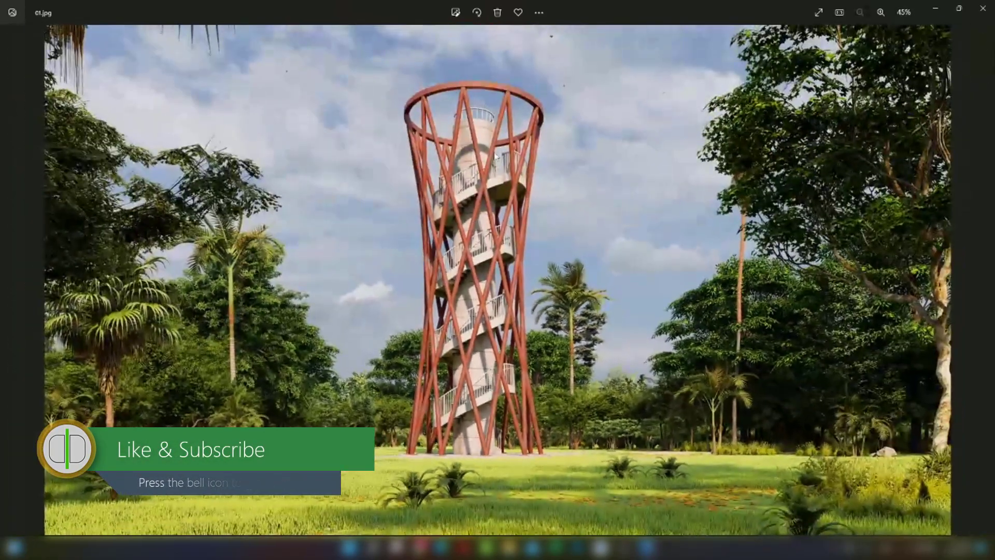
scroll(475, 131, "up", 3)
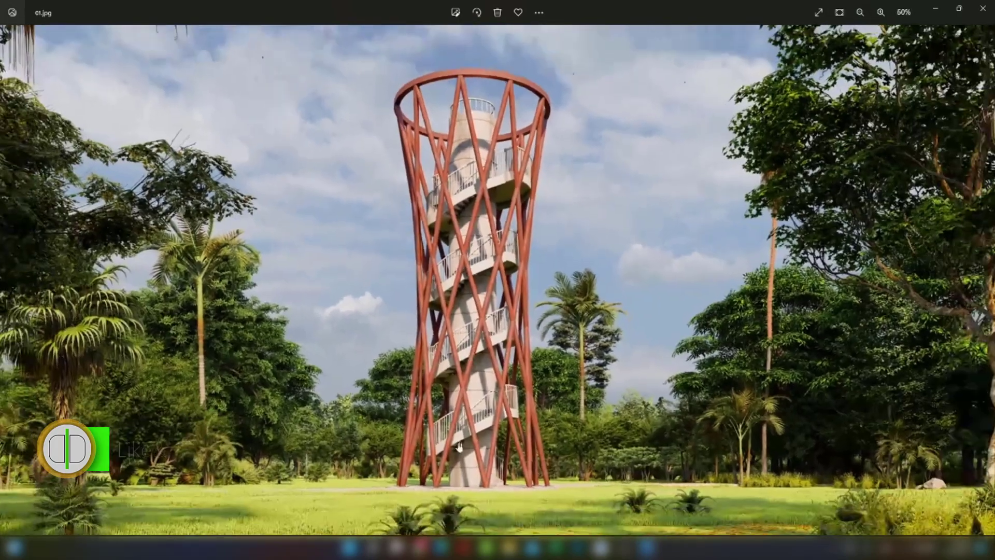
scroll(462, 299, "down", 3)
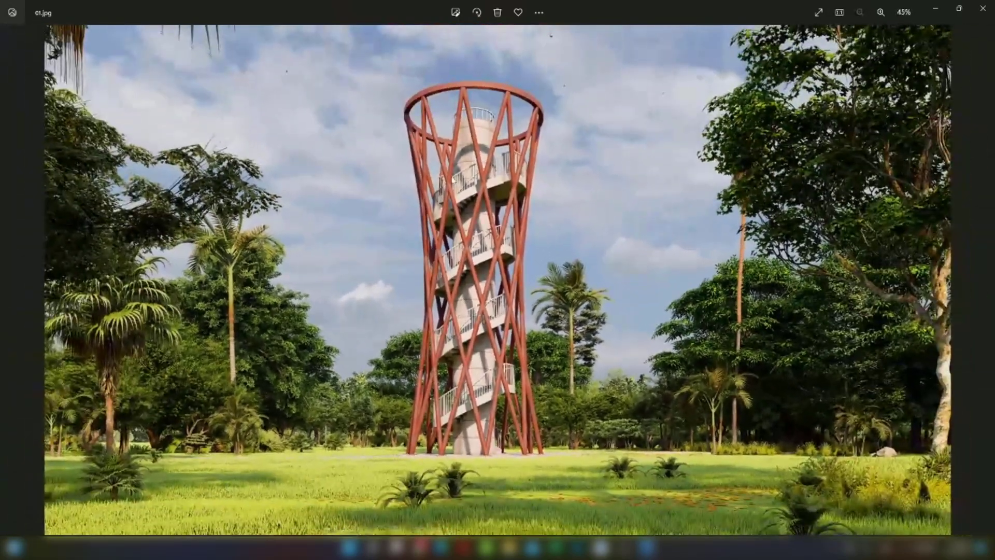
scroll(448, 163, "up", 1)
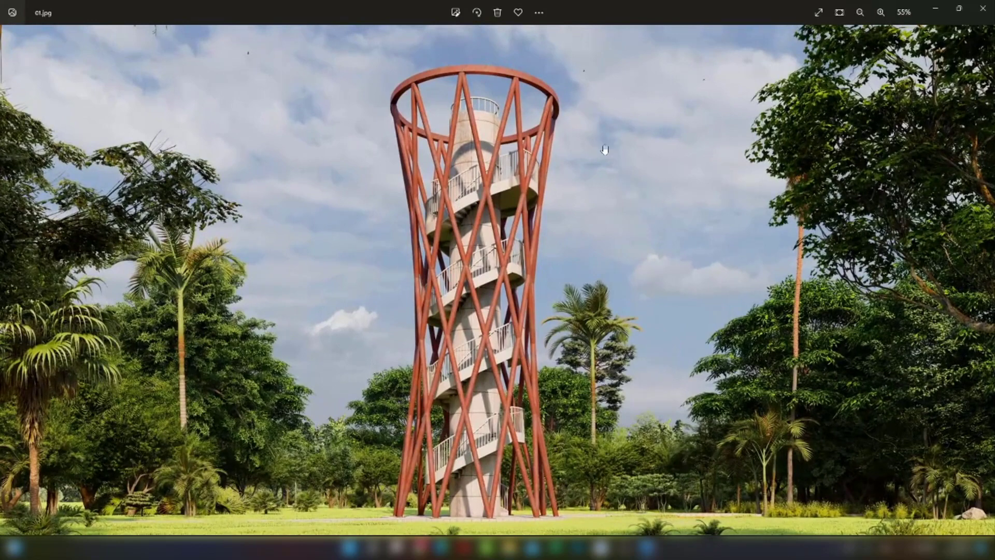
scroll(548, 164, "down", 1)
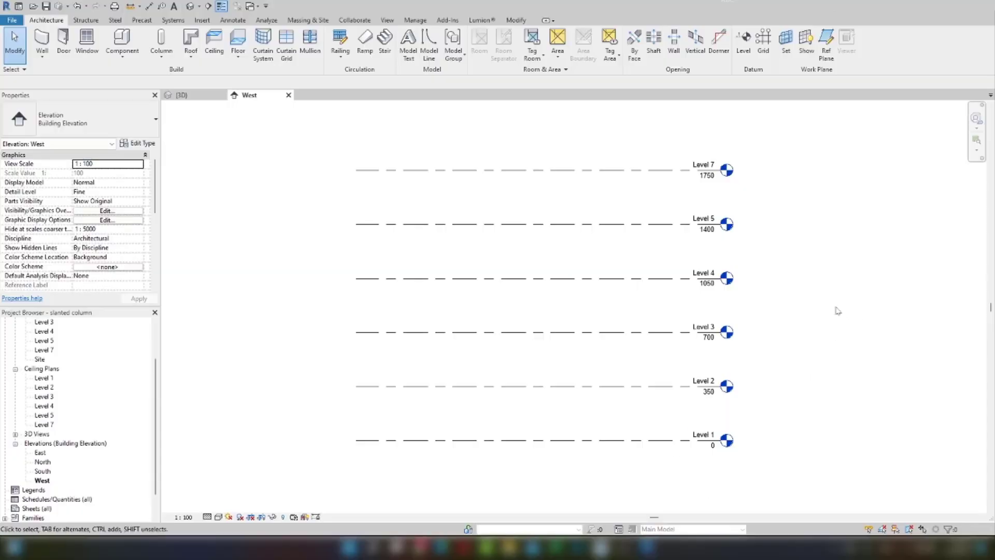
scroll(824, 311, "up", 1)
scroll(526, 307, "down", 2)
scroll(67, 381, "up", 2)
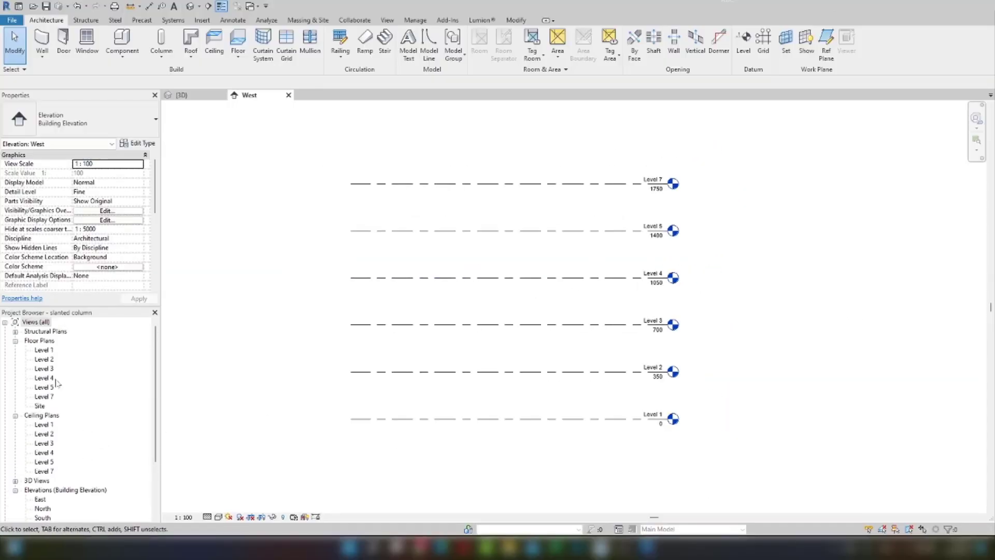
double_click(43, 351)
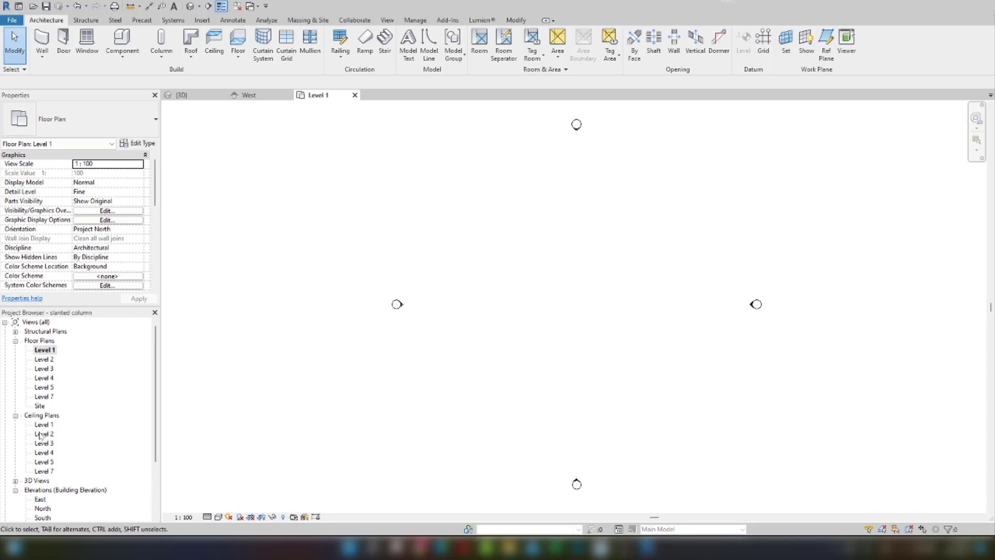
Step: Open the South elevation and select Level 2 to check the level spacing
scroll(42, 500, "down", 1)
double_click(40, 482)
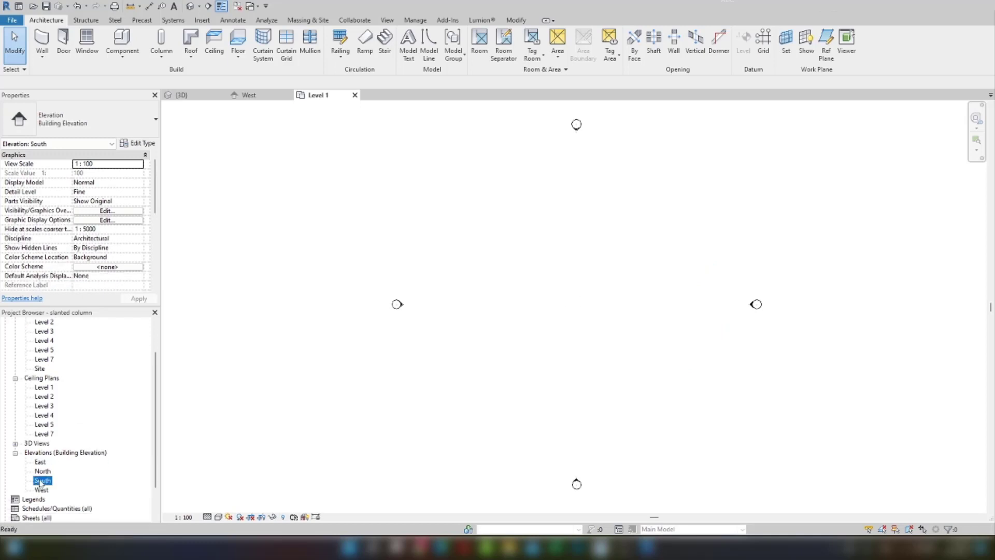
scroll(461, 285, "up", 1)
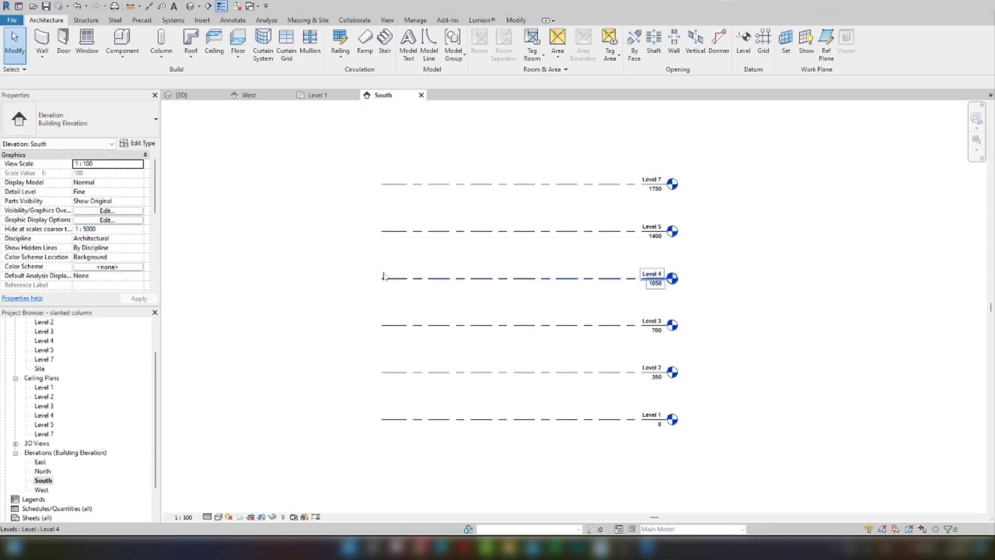
scroll(425, 357, "up", 1)
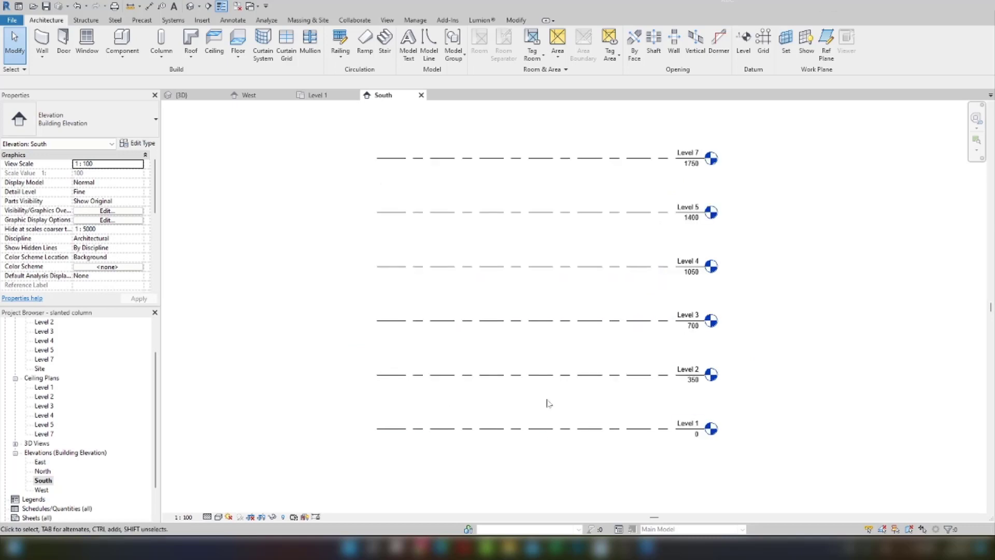
left_click(566, 377)
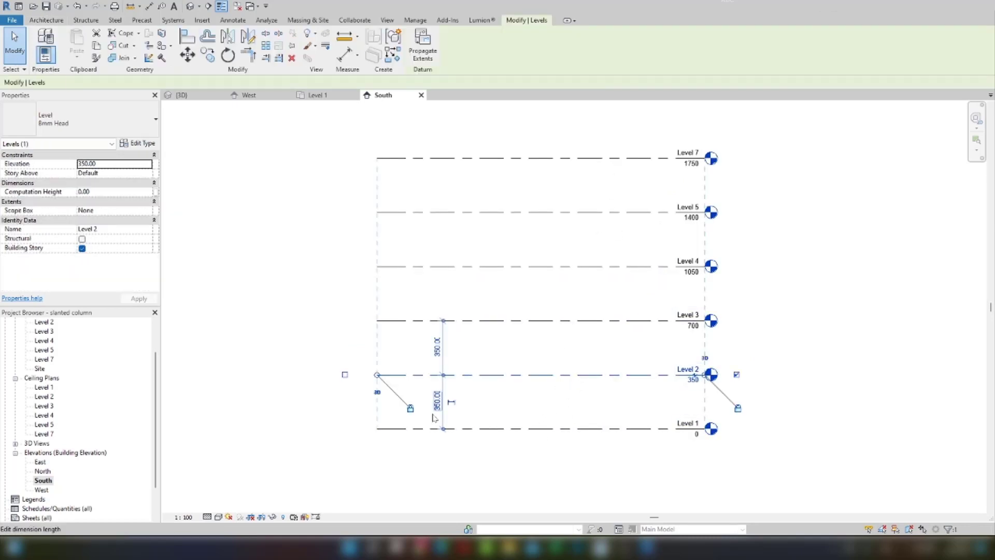
scroll(430, 419, "up", 2)
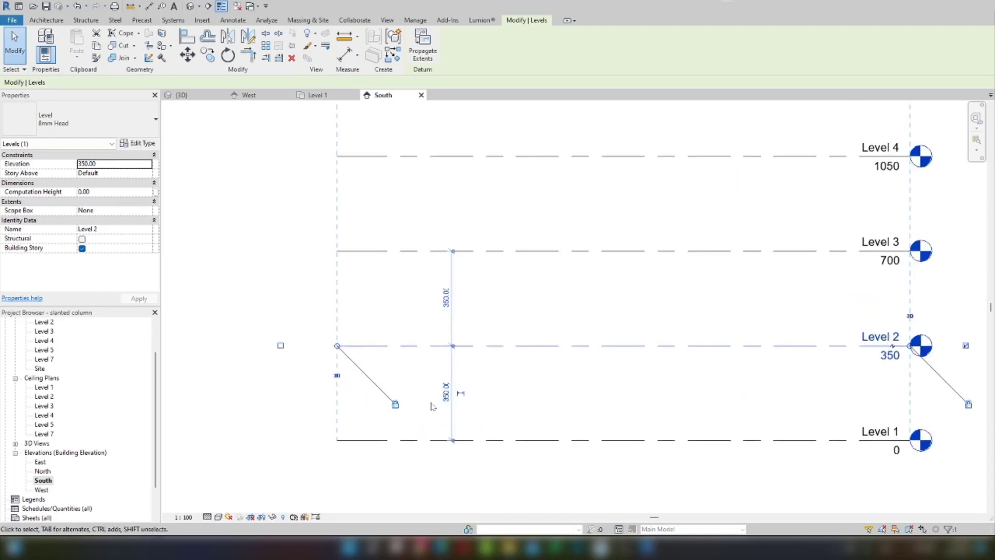
scroll(445, 396, "down", 2)
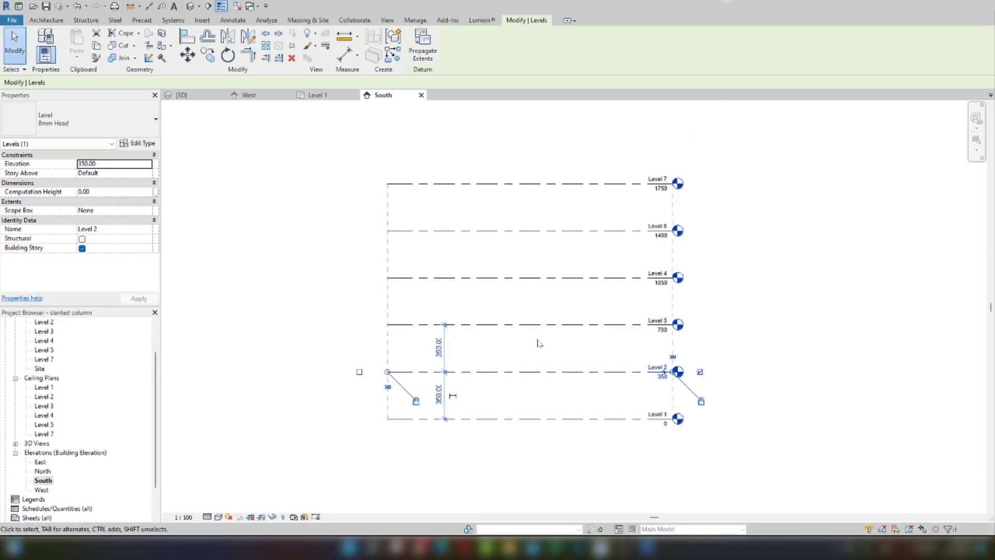
left_click(555, 177)
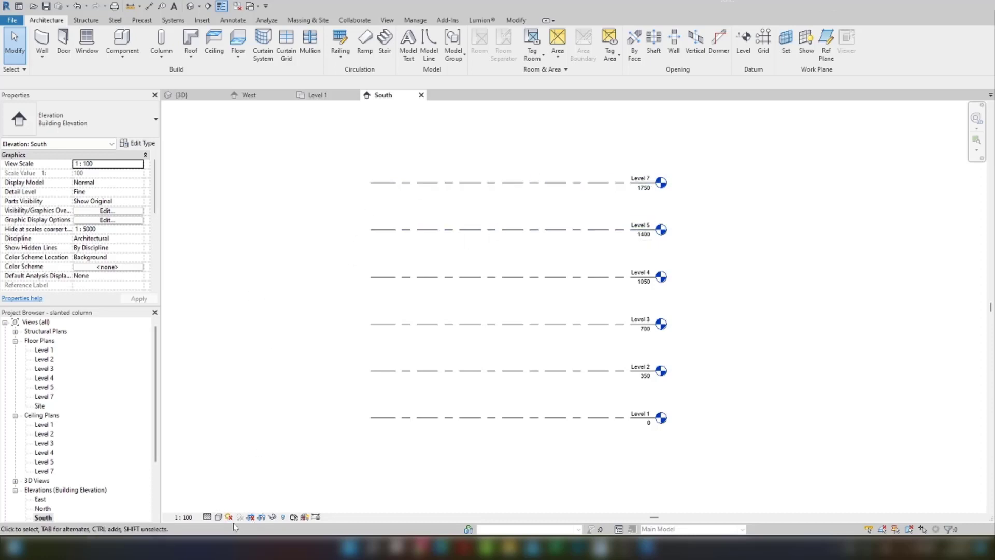
Step: Open Level 1 and reveal hidden elements to expose the curved walls around the core
left_click(271, 517)
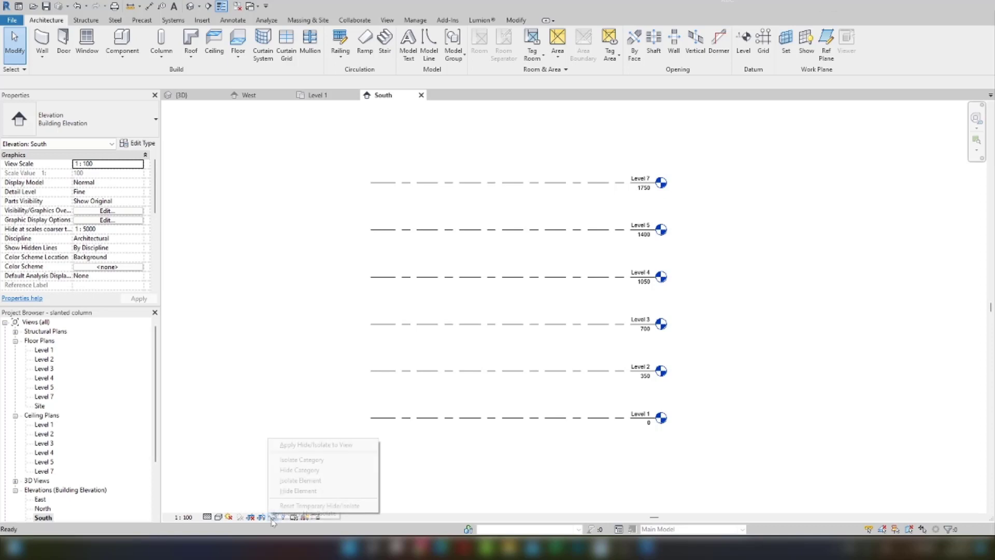
left_click(247, 468)
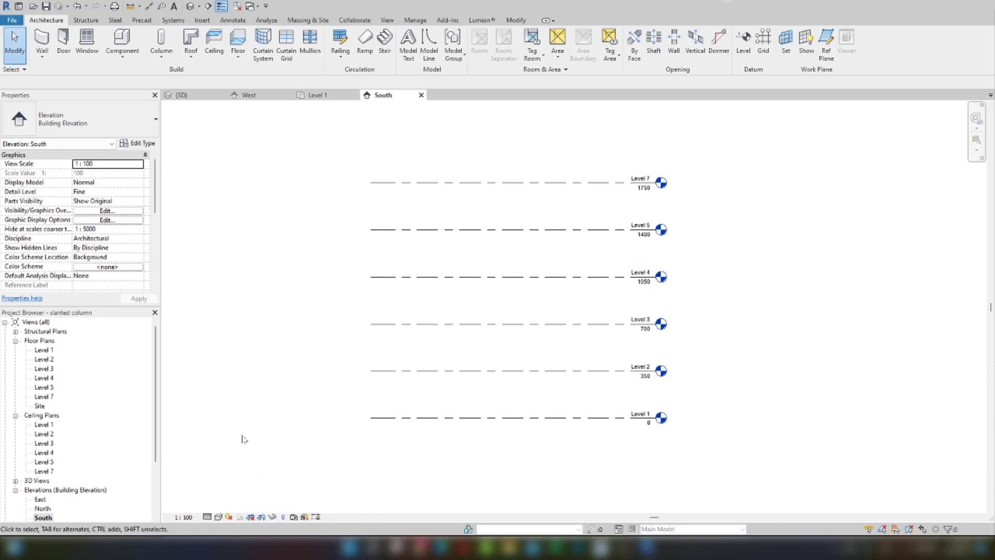
double_click(37, 351)
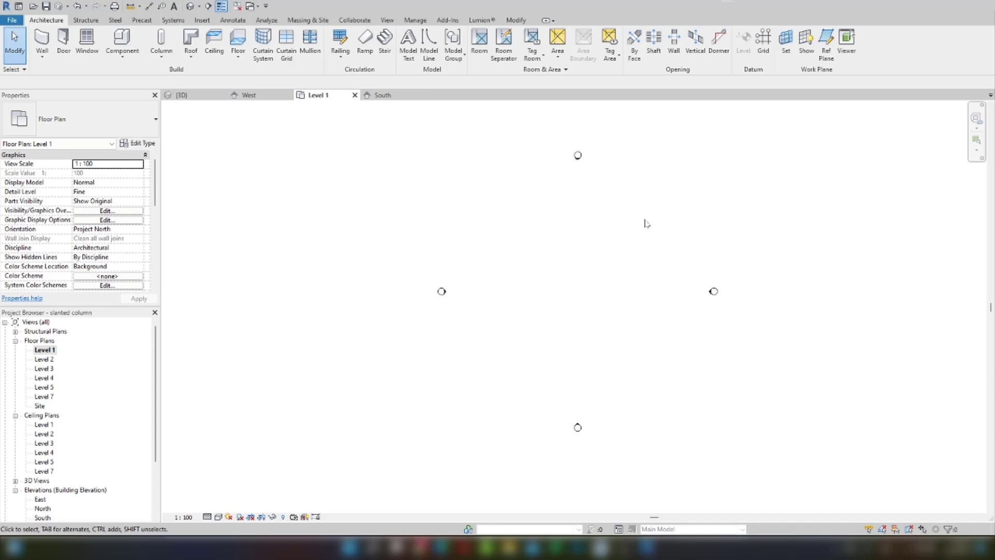
left_click(272, 517)
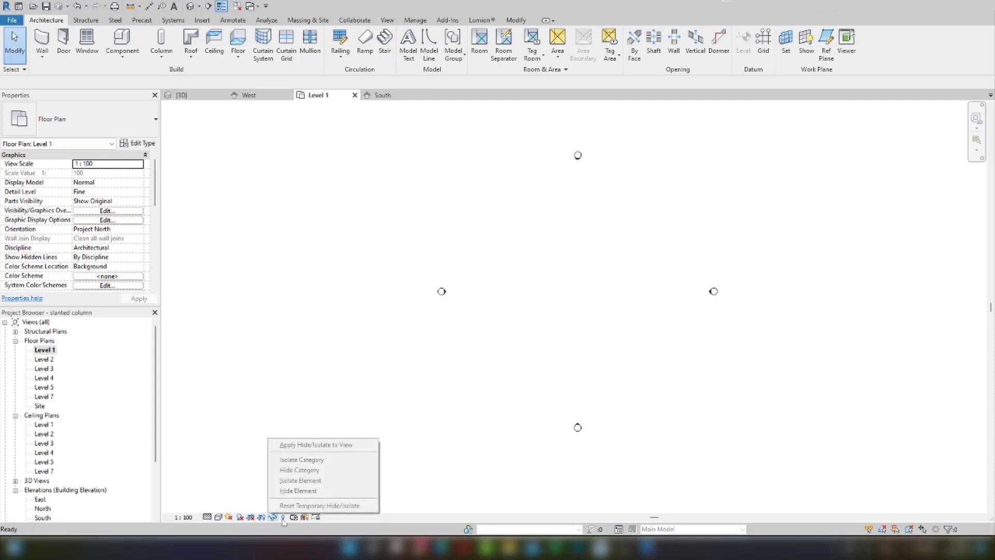
left_click(283, 517)
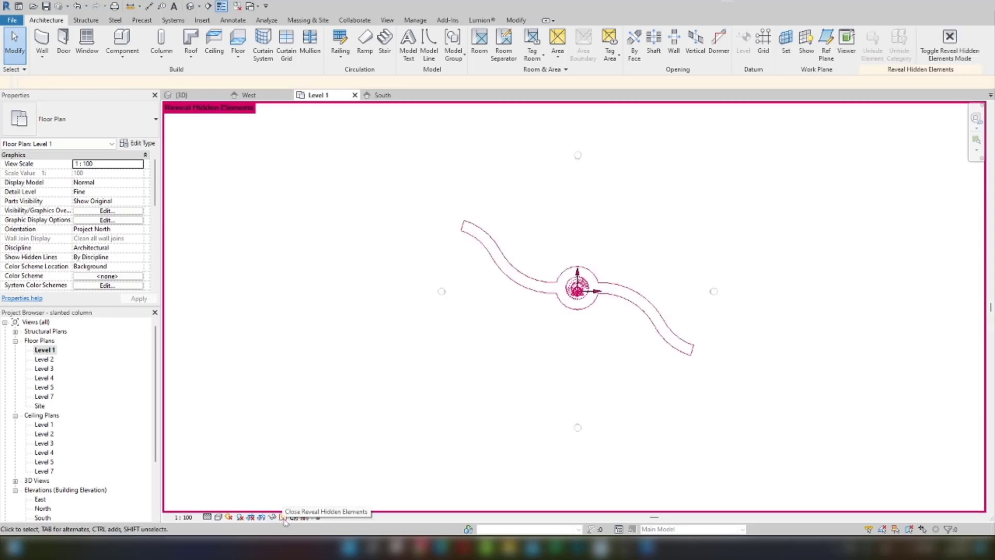
Step: Unhide the curved walls and central core in Level 1, then turn off Reveal Hidden Elements
scroll(607, 275, "up", 4)
left_click_drag(667, 176, 511, 407)
scroll(508, 287, "down", 3)
right_click(507, 286)
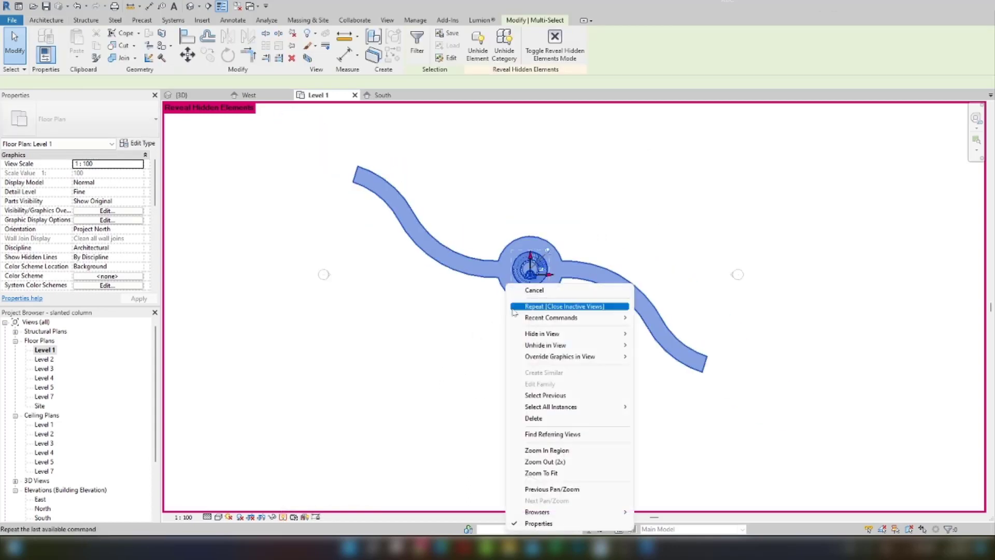
mouse_move(559, 350)
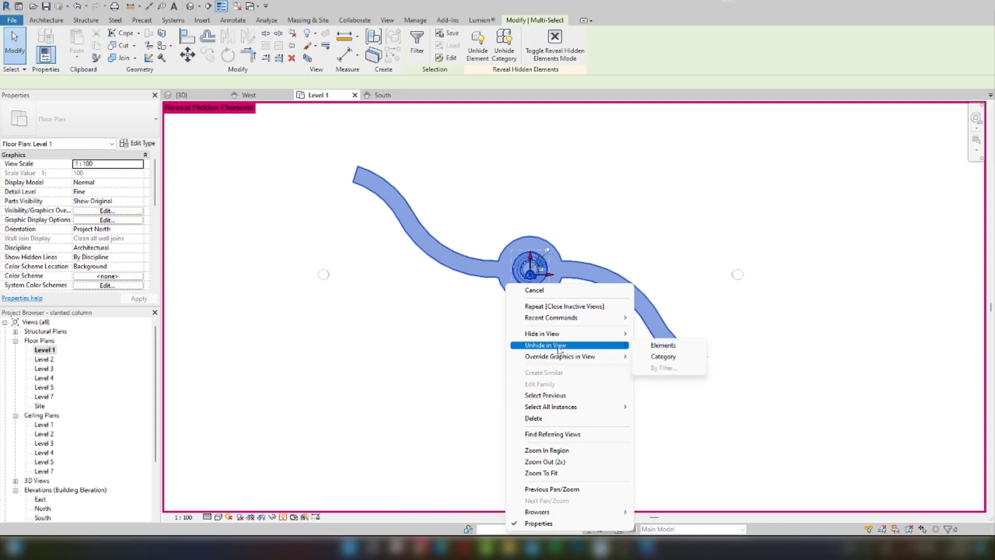
left_click(663, 345)
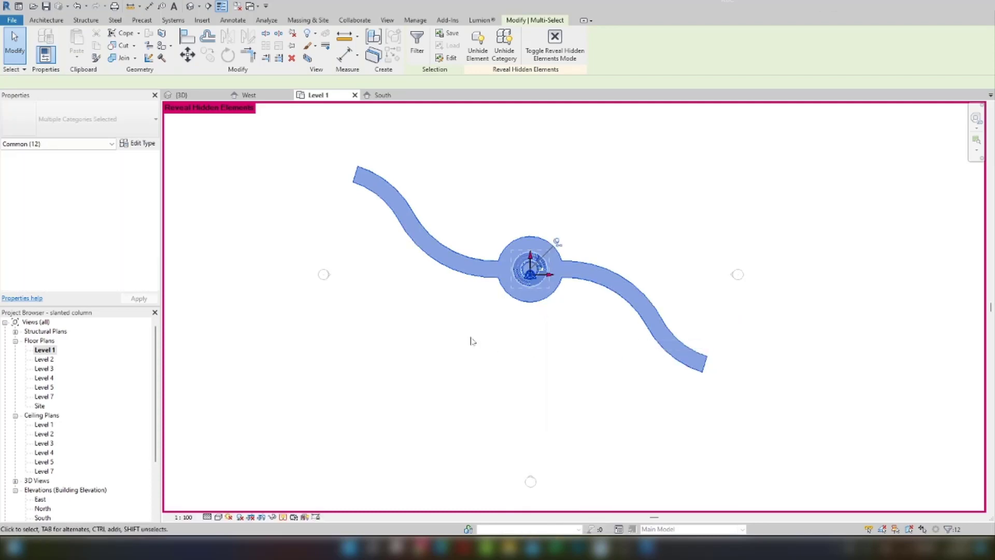
left_click(467, 337)
scroll(508, 298, "up", 5)
scroll(508, 298, "down", 5)
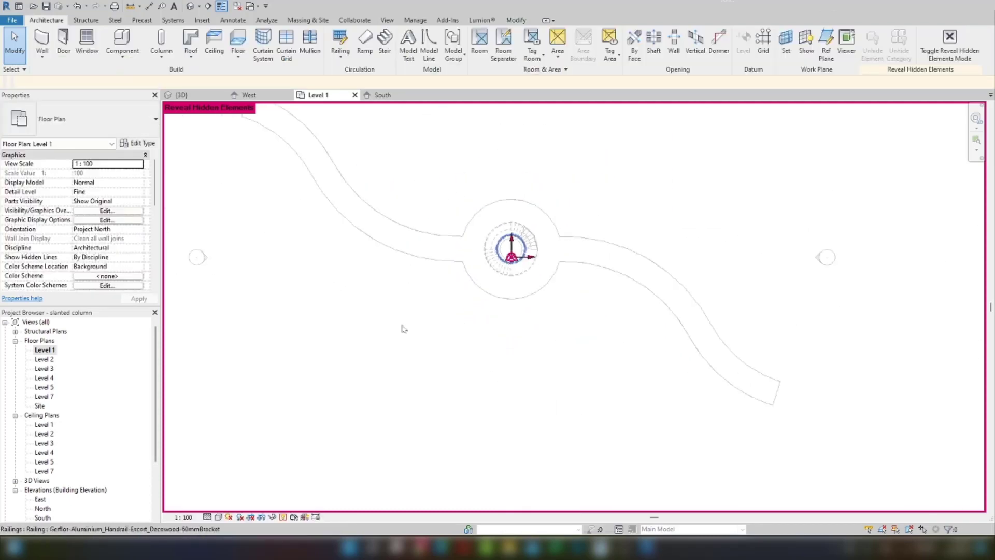
left_click(282, 516)
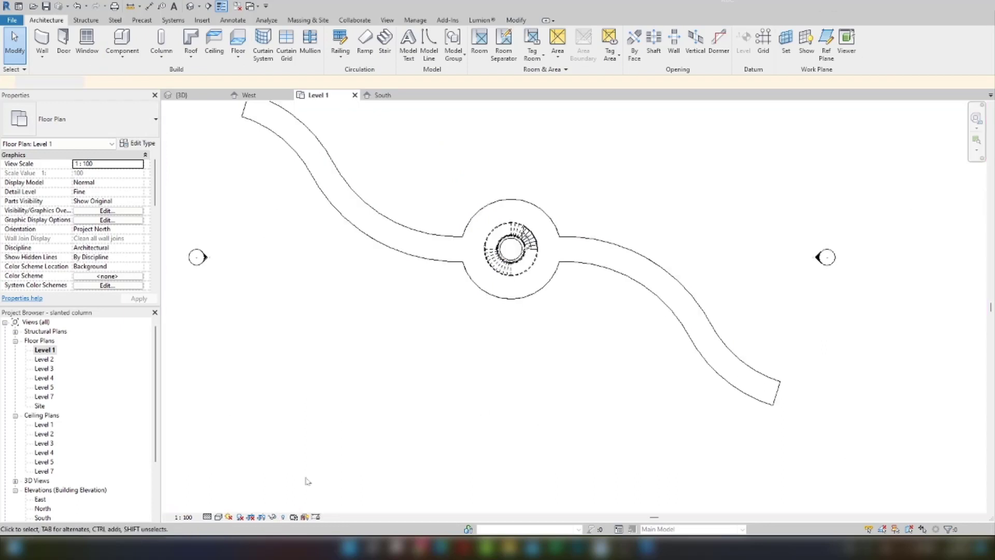
Step: Open the default 3D view and zoom in on the spiral stair
scroll(562, 267, "up", 3)
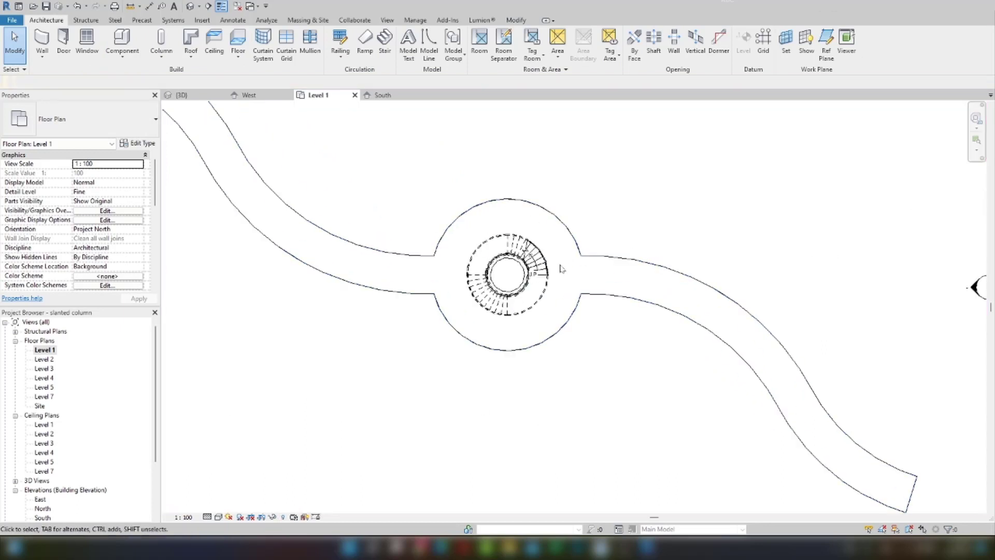
left_click(190, 8)
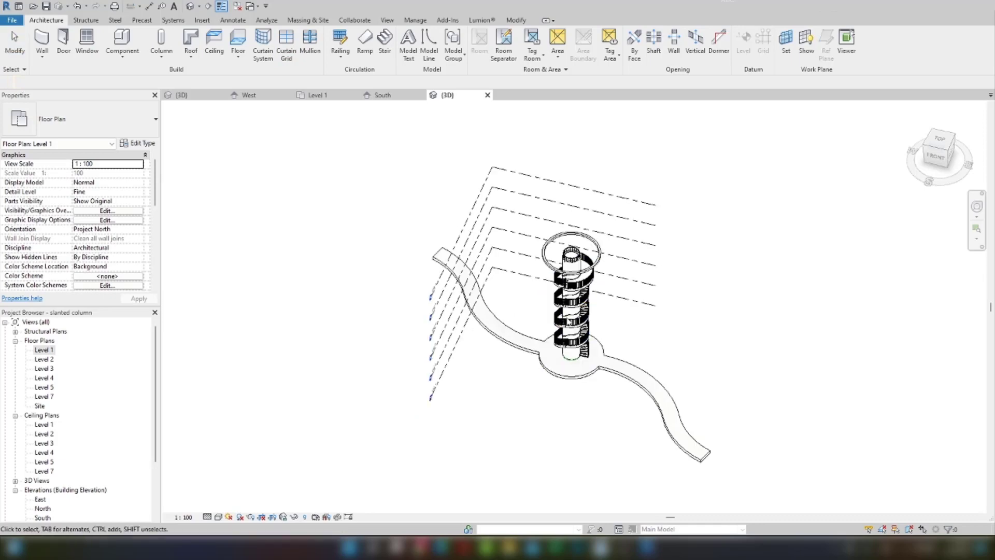
scroll(555, 332, "up", 3)
Step: Inspect the top ring and orbit the 3D model to view the stair from another angle
left_click(495, 176)
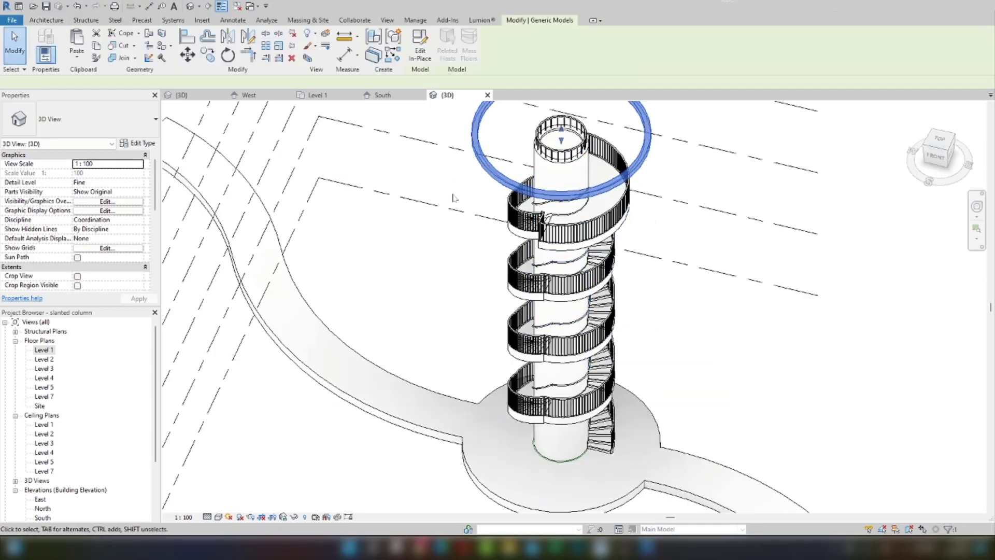
scroll(457, 198, "down", 3)
key("Escape")
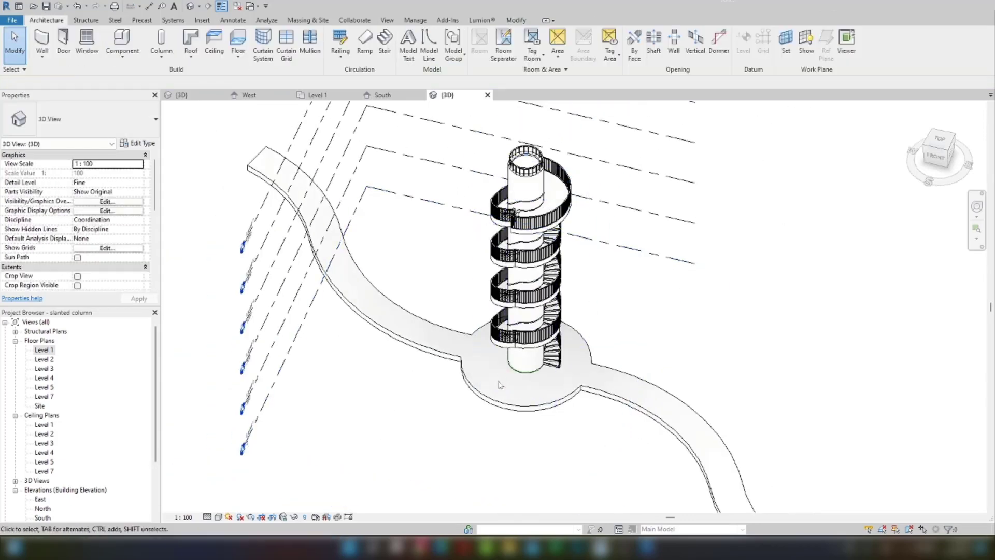
scroll(495, 437, "up", 3)
scroll(497, 476, "down", 3)
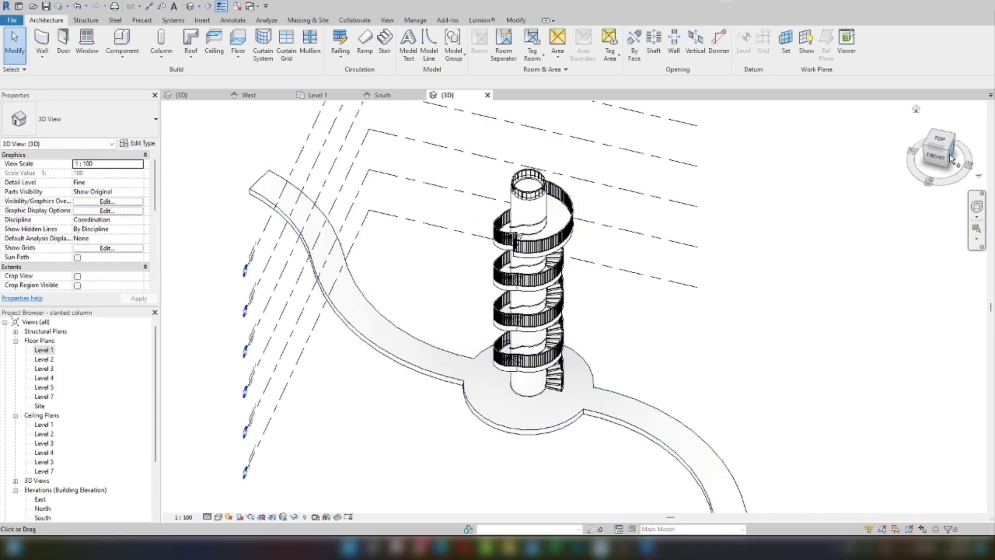
left_click_drag(947, 154, 753, 175)
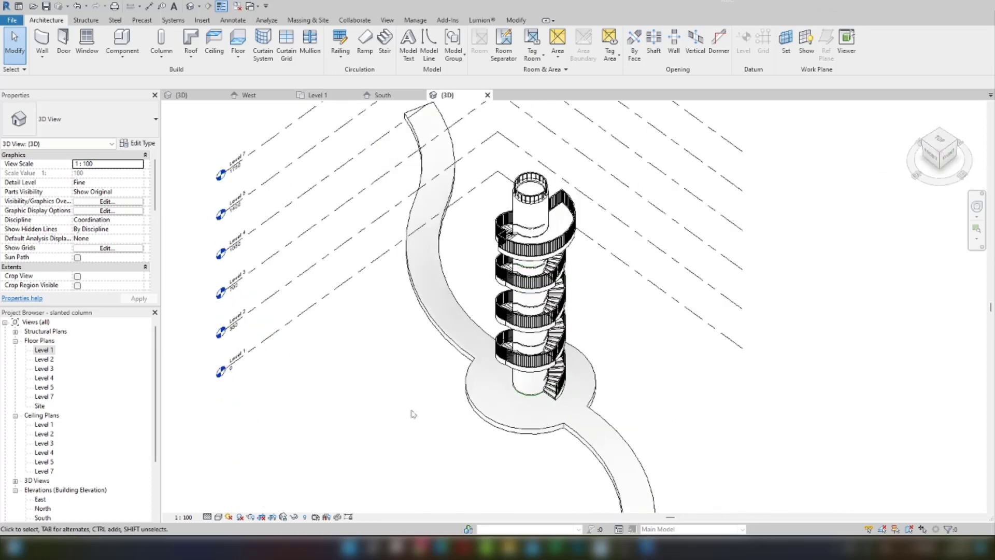
Step: Return to the Level 1 floor plan around the spiral stair
double_click(44, 351)
scroll(597, 345, "up", 4)
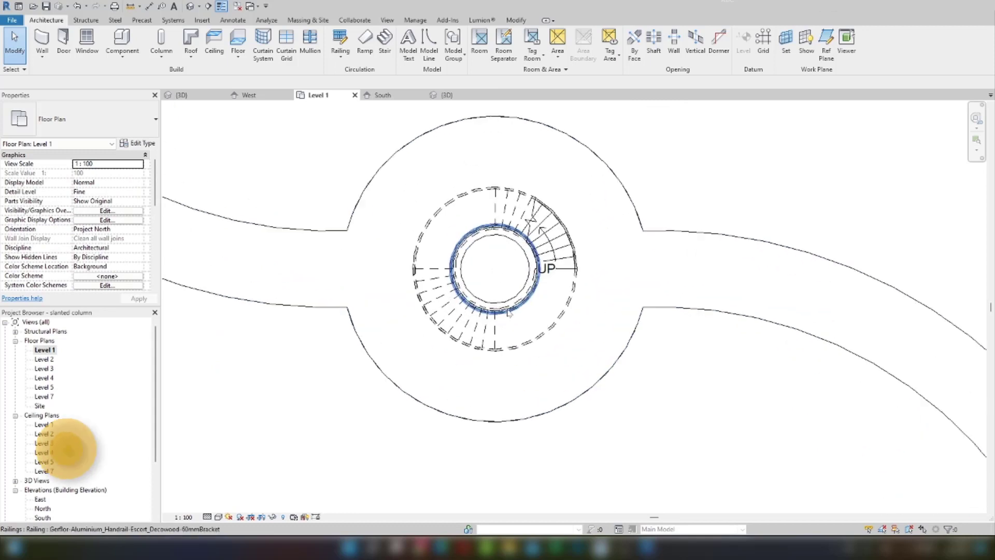
scroll(597, 345, "down", 2)
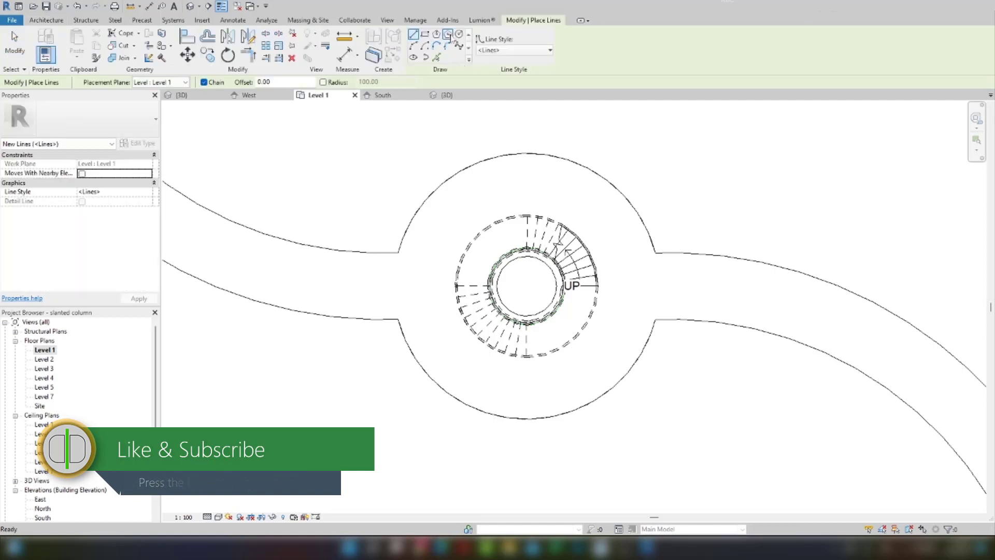
Step: Draw a circular model line of radius 380 centred on the stair core
left_click(459, 34)
scroll(465, 258, "up", 2)
scroll(464, 257, "up", 2)
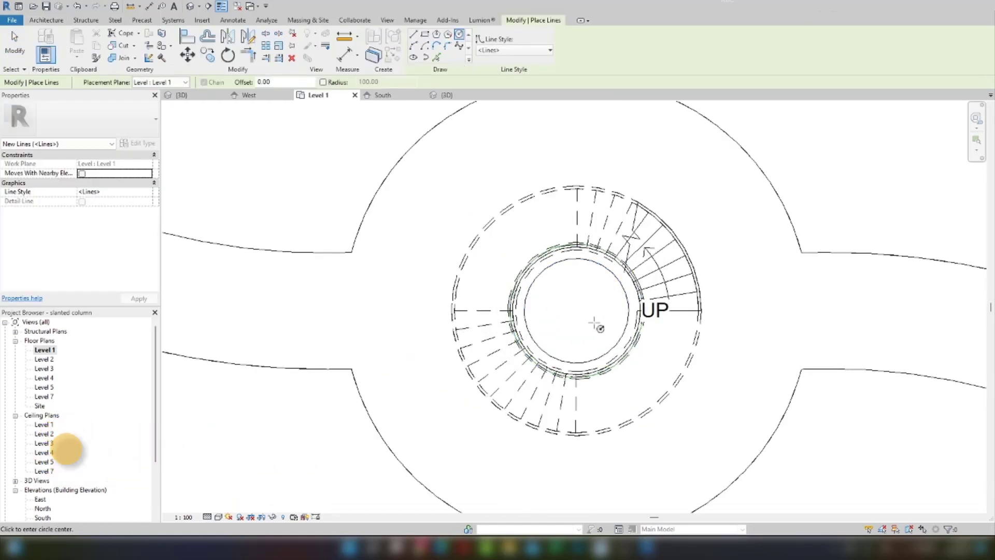
left_click(577, 311)
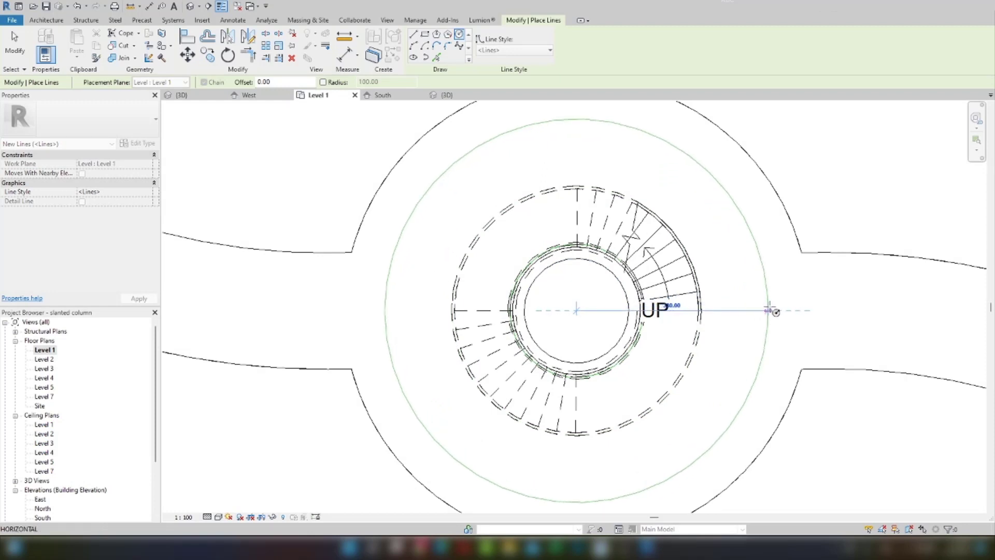
left_click(780, 313)
scroll(607, 164, "up", 1)
scroll(661, 295, "down", 3)
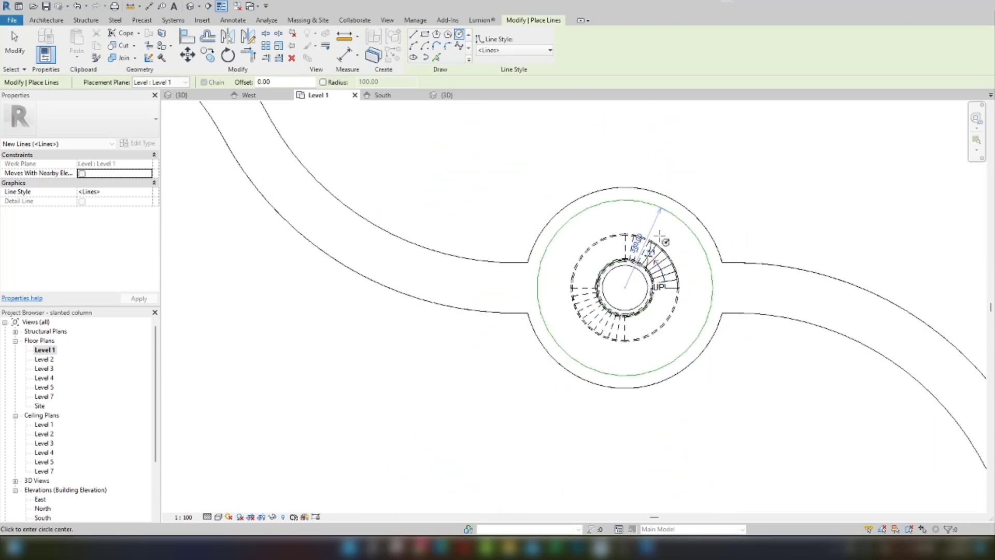
scroll(622, 290, "up", 2)
key("Escape")
key("Escape")
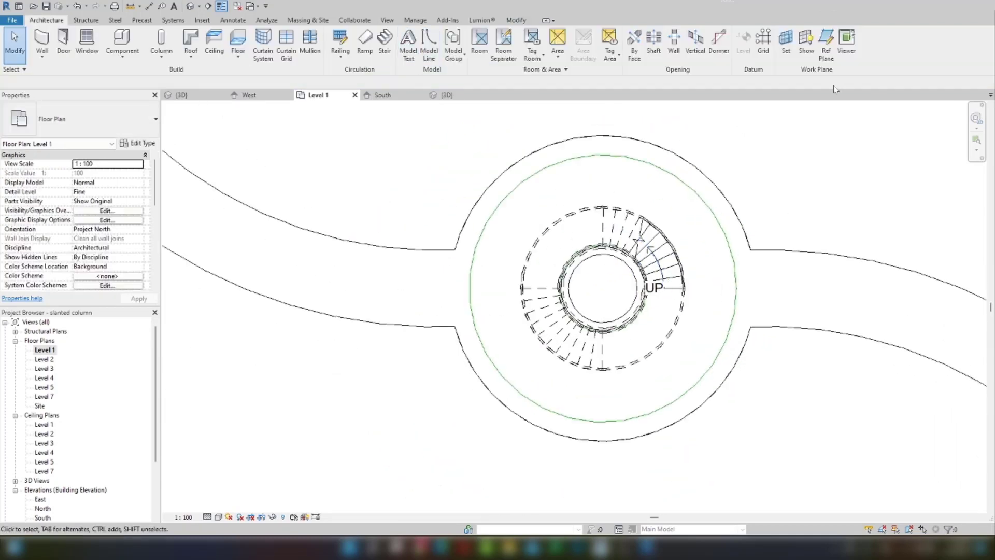
Step: Draw reference planes through the stair centre and along the circle's bottom and right quadrants
left_click(826, 41)
scroll(605, 298, "up", 1)
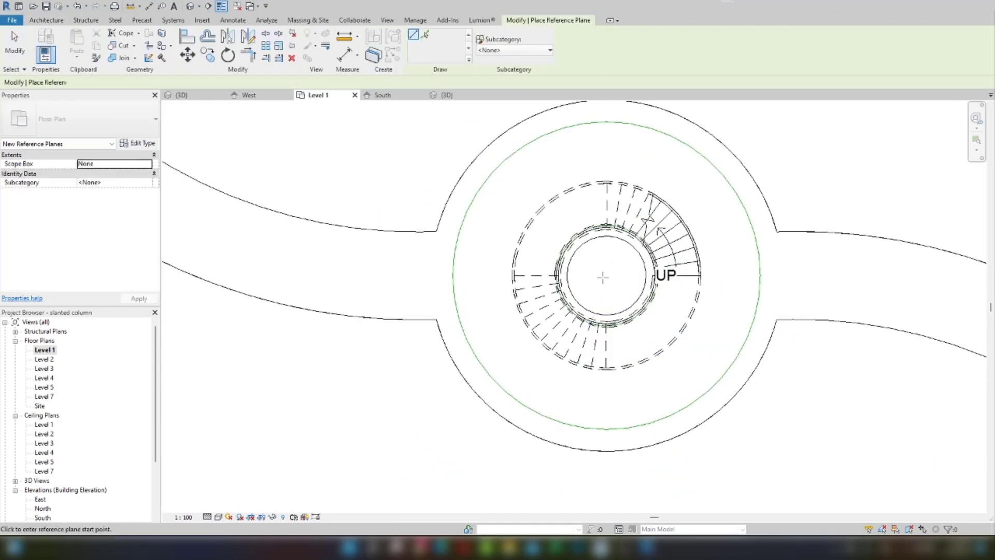
left_click(606, 275)
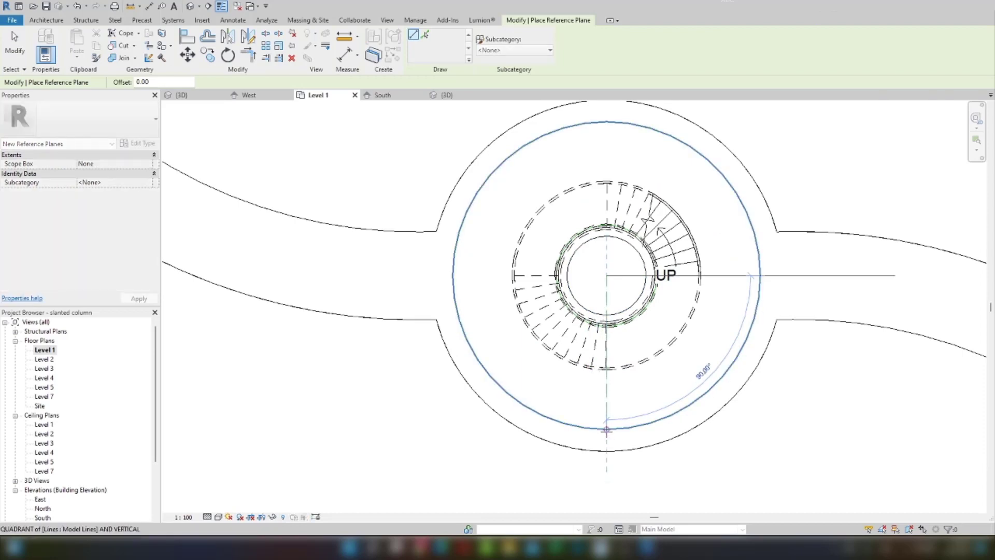
left_click(606, 429)
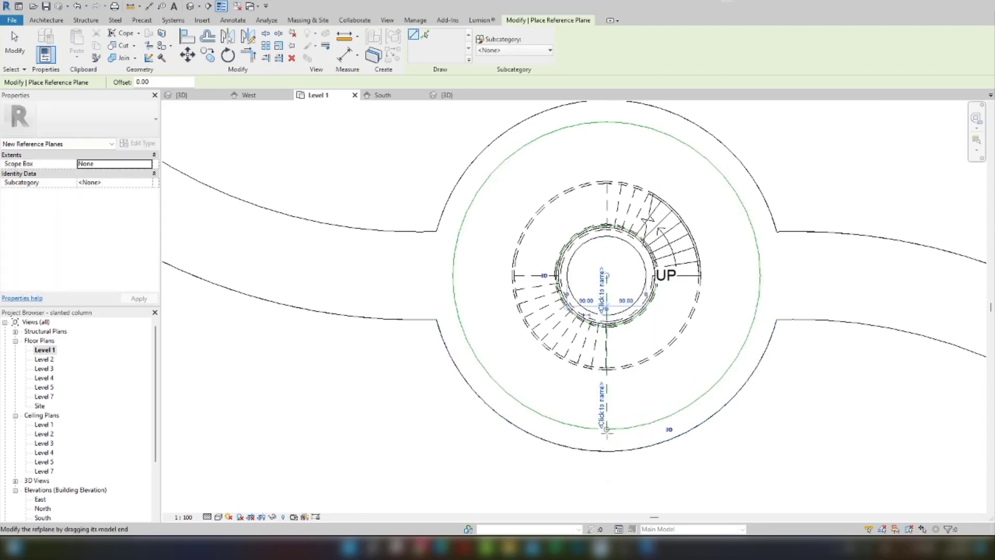
left_click(606, 429)
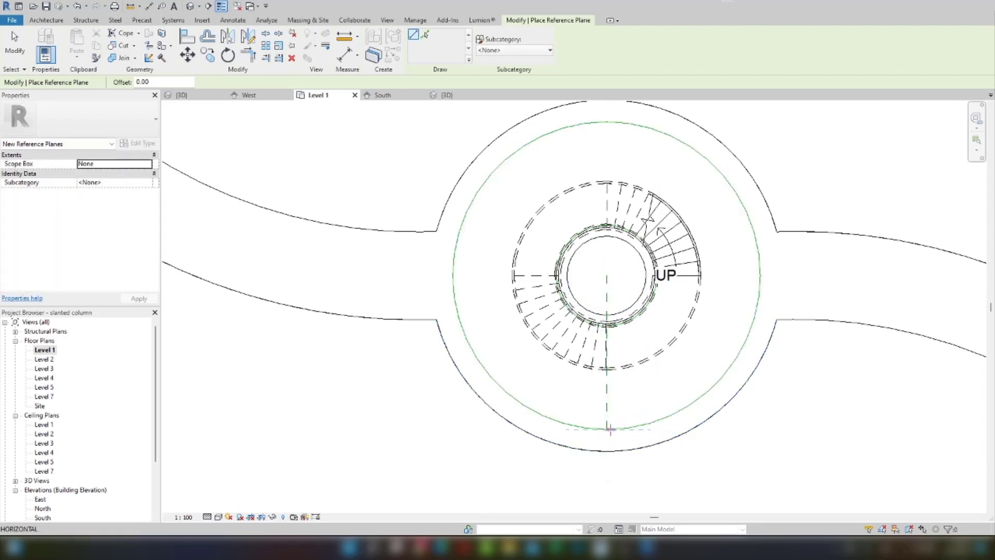
left_click(748, 430)
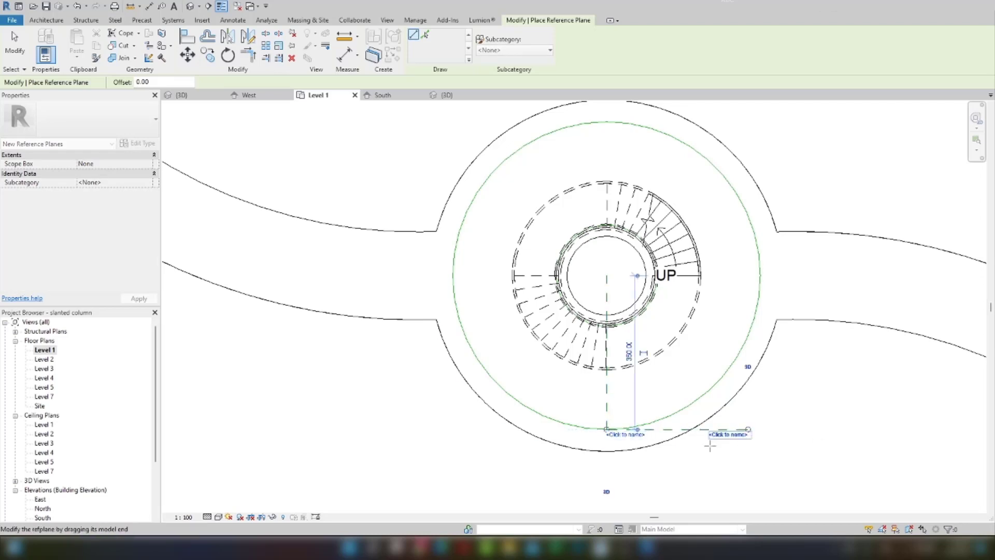
left_click(761, 275)
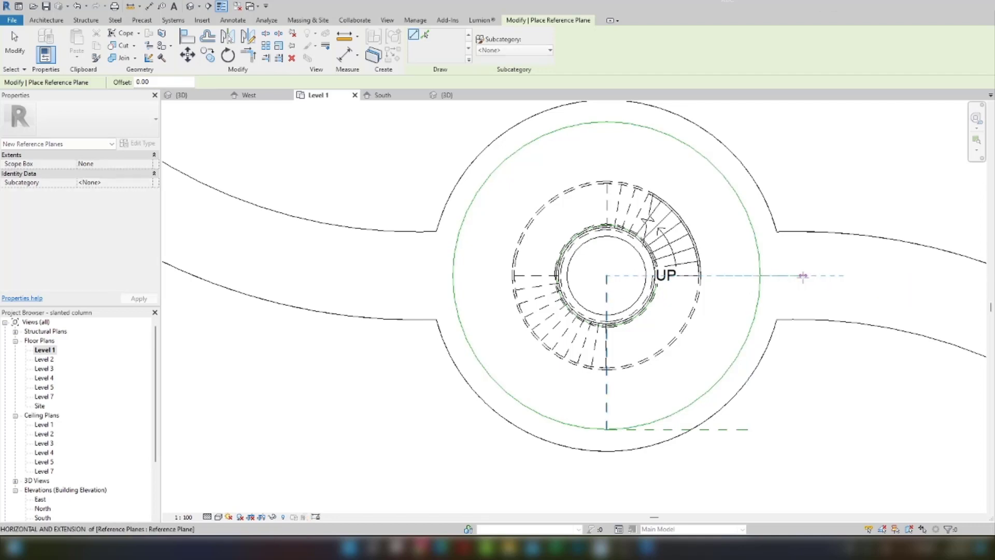
left_click(761, 134)
Step: Add reference planes along the circle's left side and top quadrant to close the frame
scroll(679, 249, "down", 1)
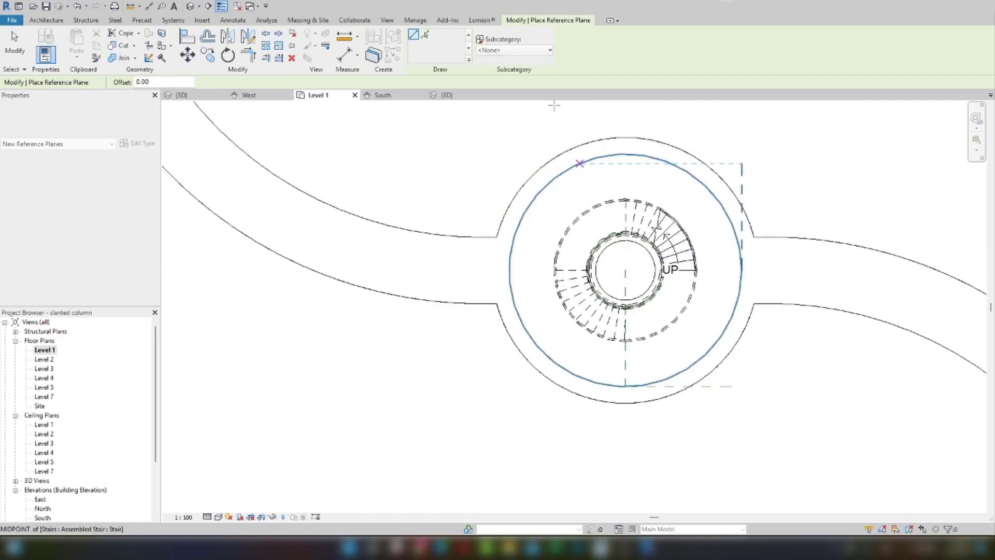
scroll(552, 105, "up", 1)
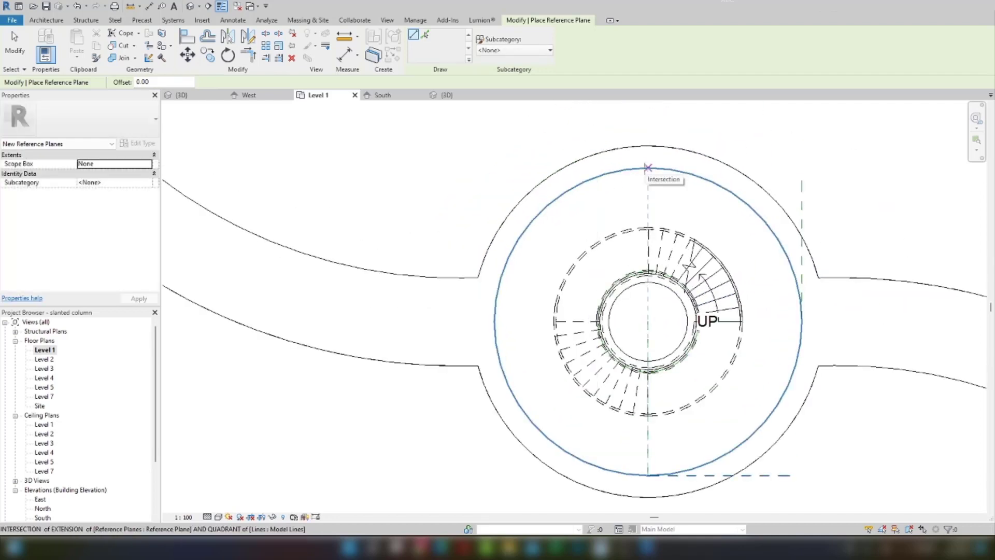
left_click(495, 321)
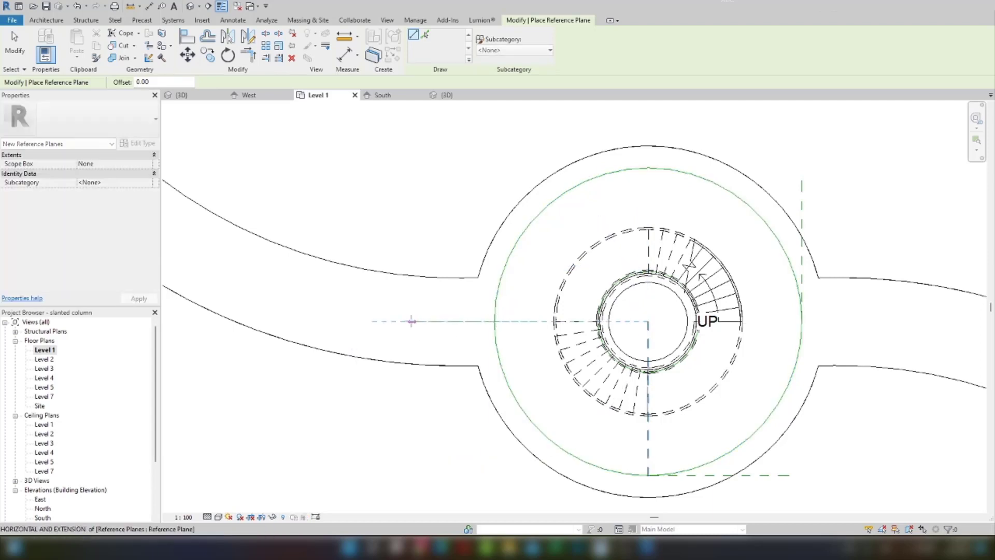
left_click(494, 181)
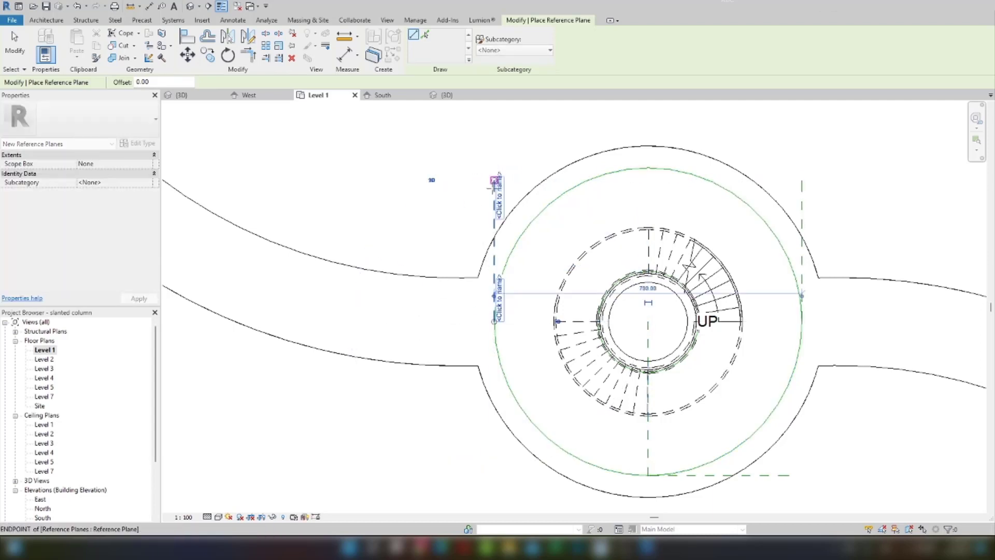
left_click(648, 167)
left_click(802, 167)
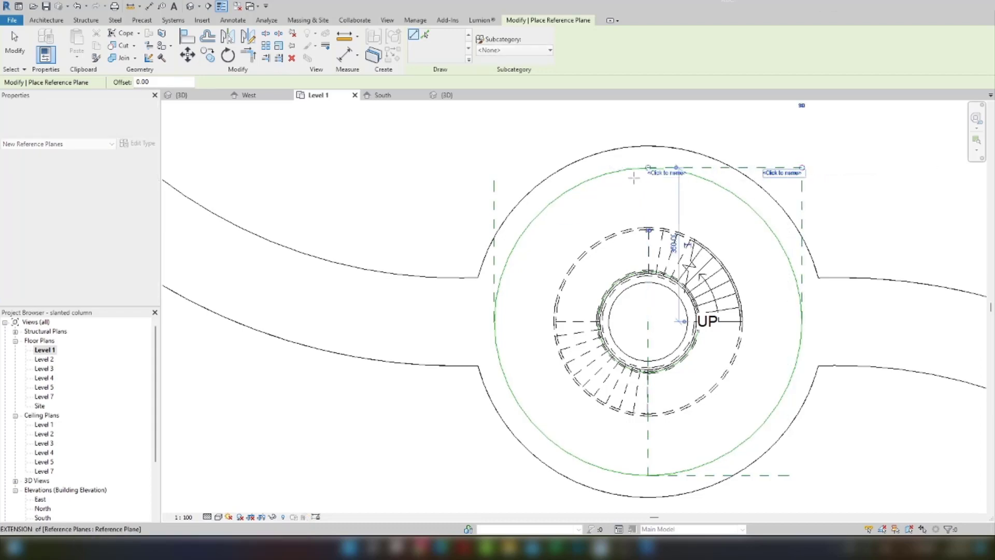
left_click(647, 168)
scroll(666, 263, "down", 2)
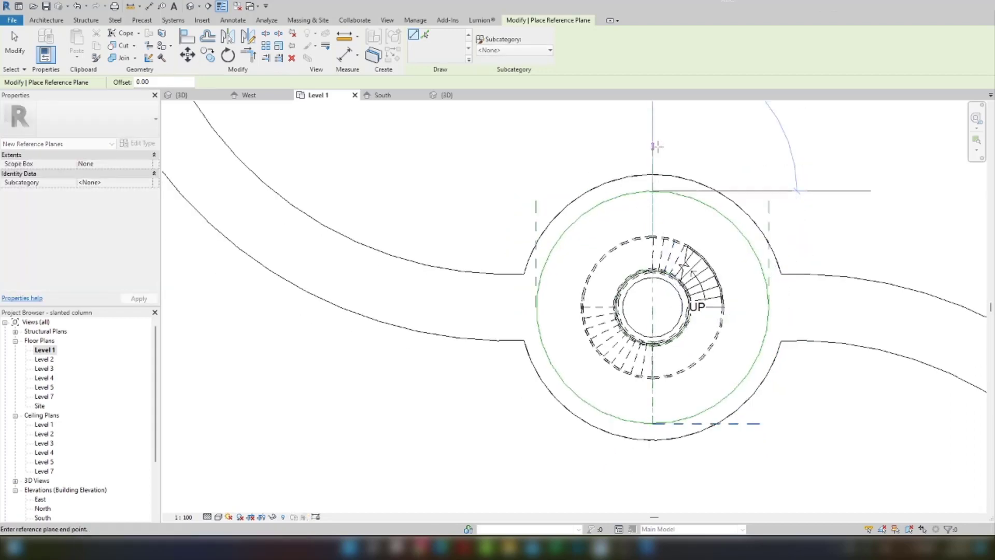
key("Escape")
key("Escape")
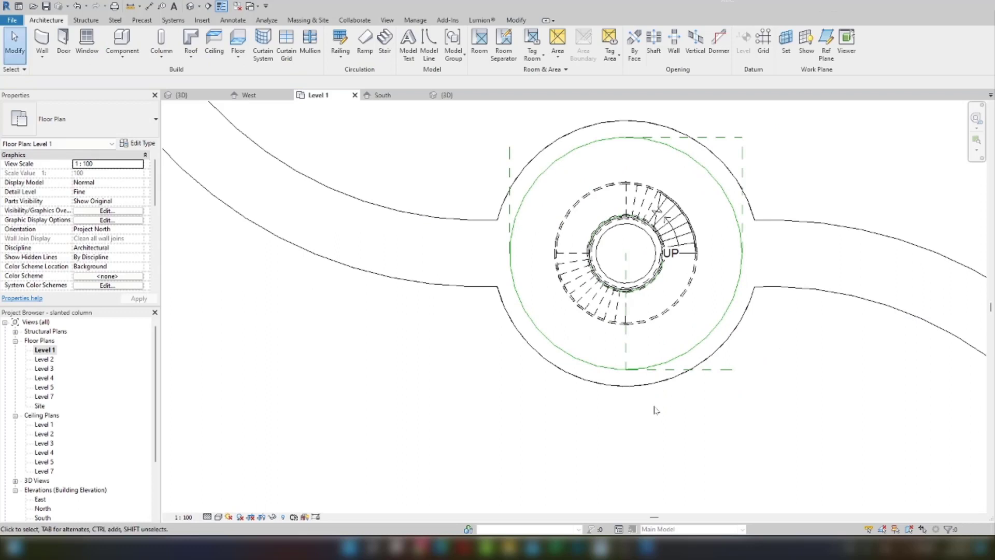
left_click(154, 45)
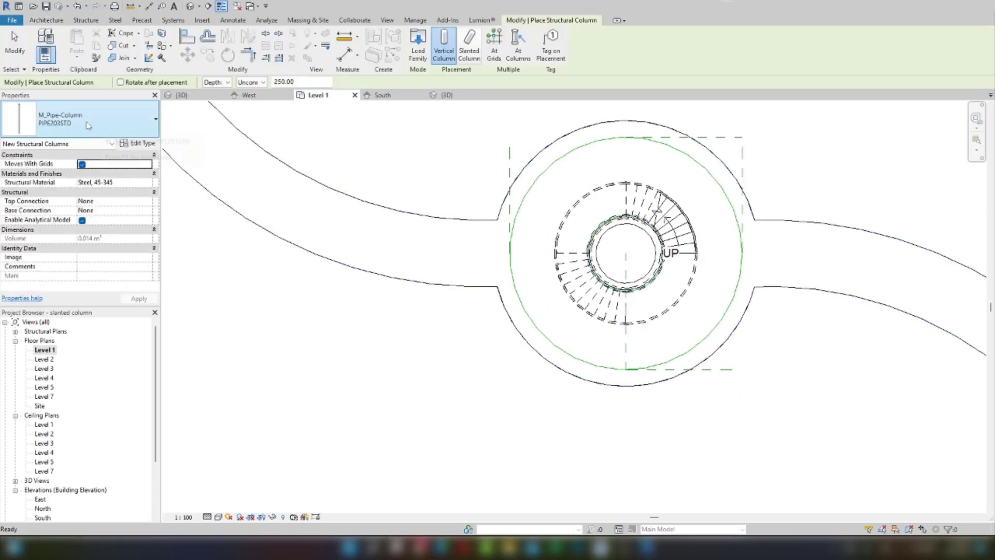
Step: Choose the PIPE203STD pipe column type, then open Load Family to browse other column families
left_click(157, 111)
left_click(51, 213)
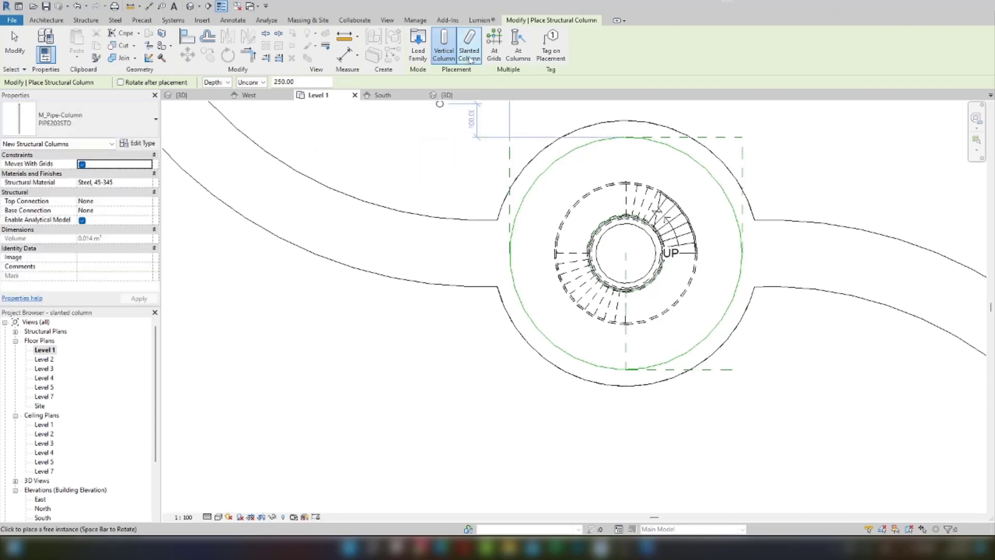
left_click(417, 50)
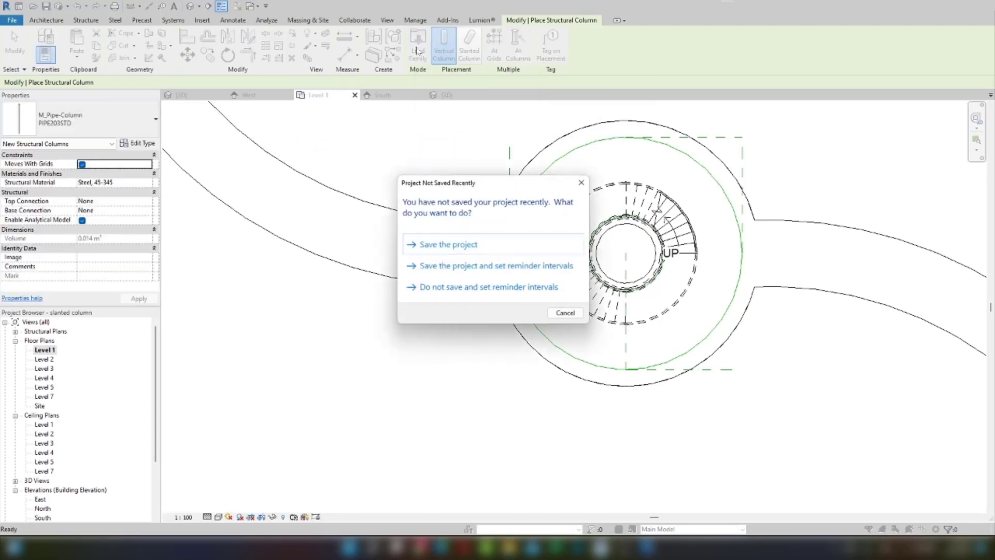
key("Escape")
key("Escape")
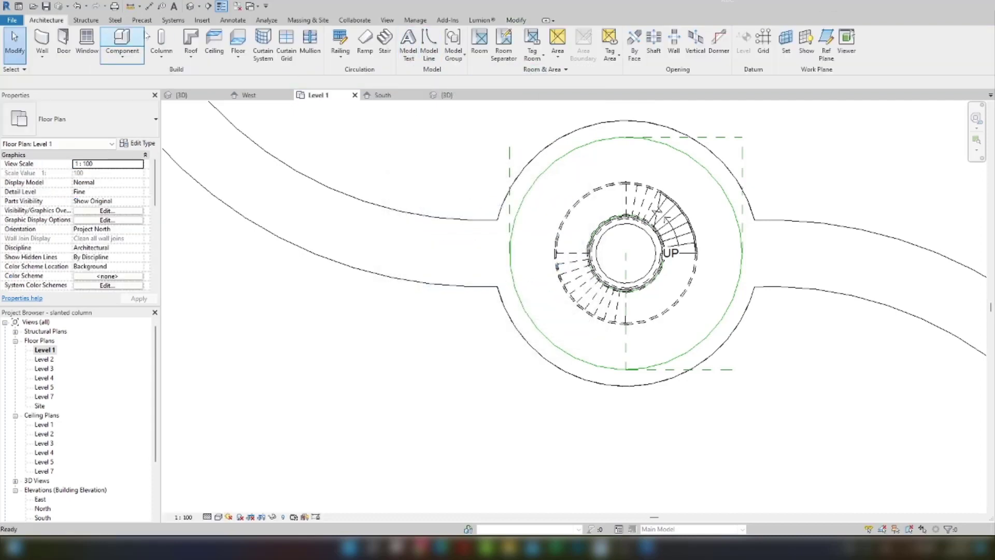
left_click(161, 39)
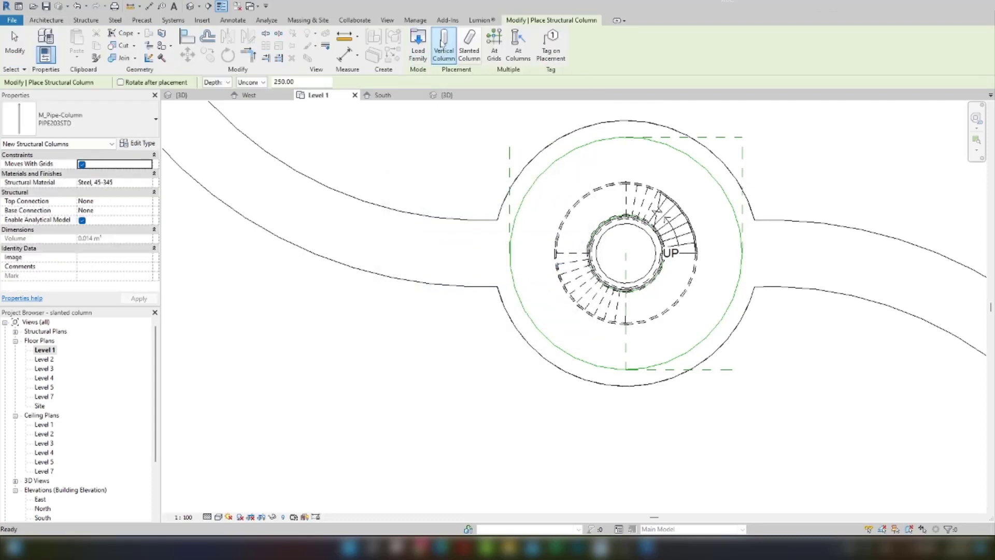
left_click(419, 42)
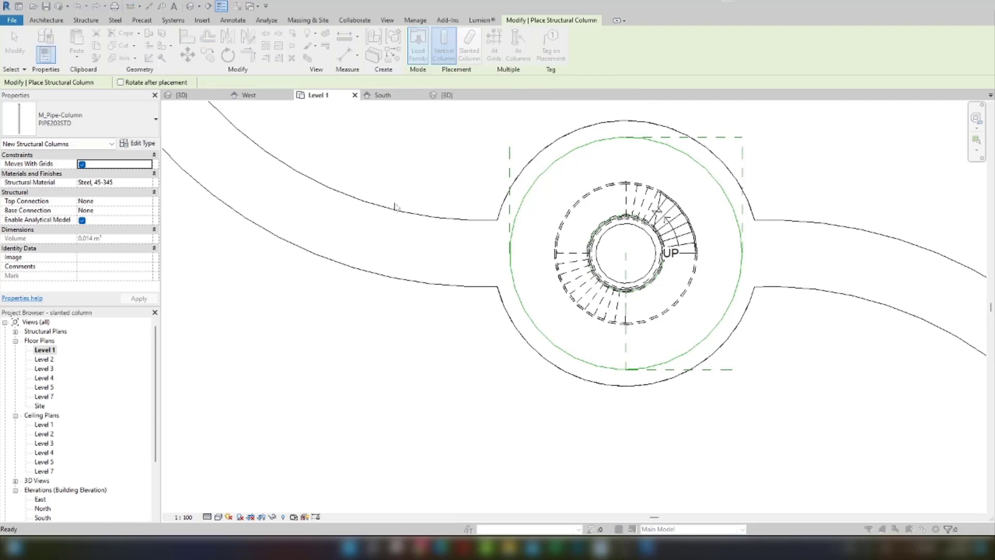
Step: Browse Structural Columns > Steel to the HSS-Round column family, then cancel without loading
double_click(400, 225)
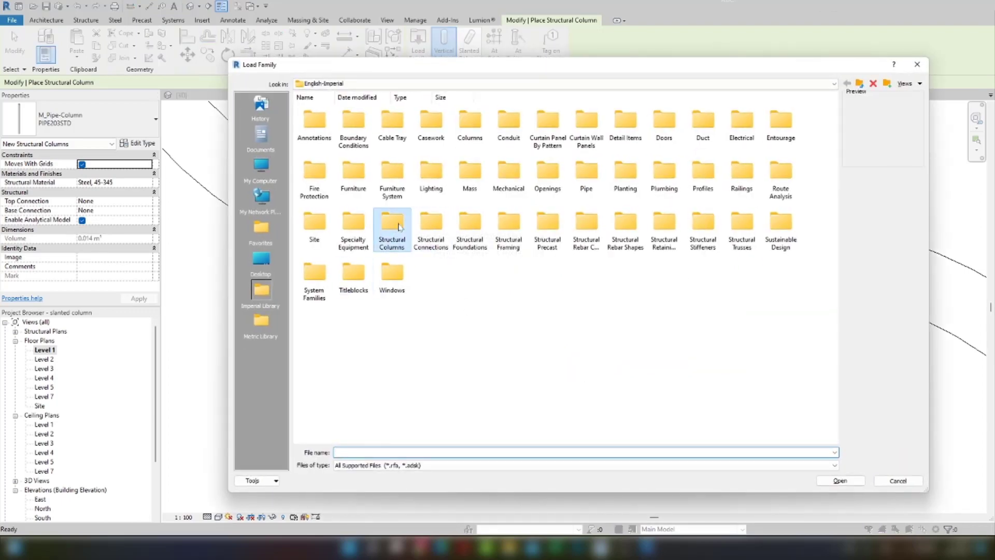
double_click(441, 130)
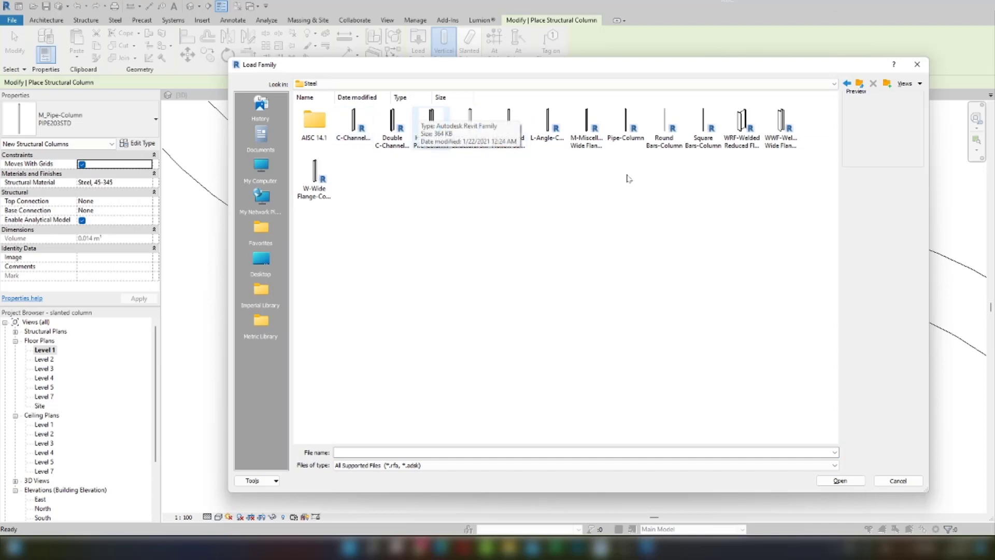
left_click(516, 127)
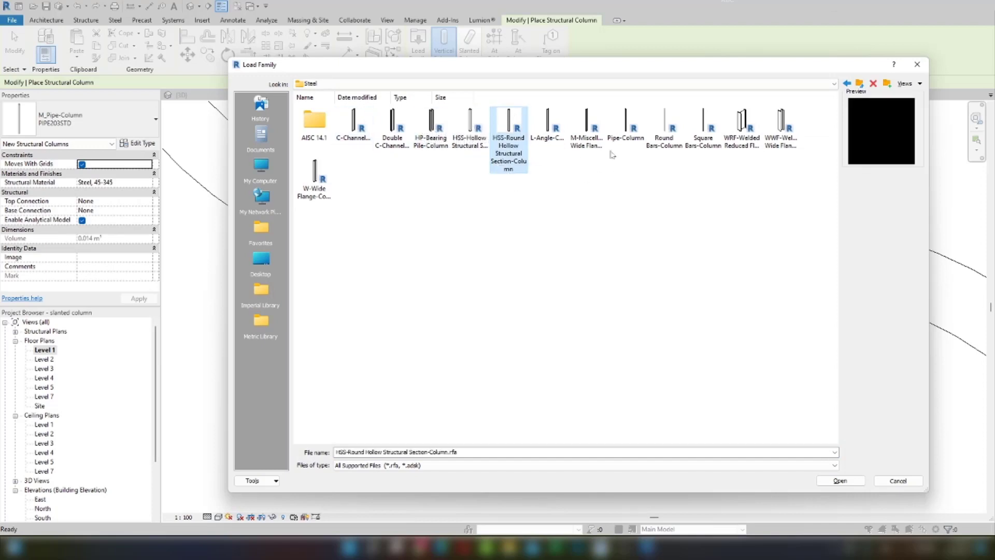
left_click(579, 236)
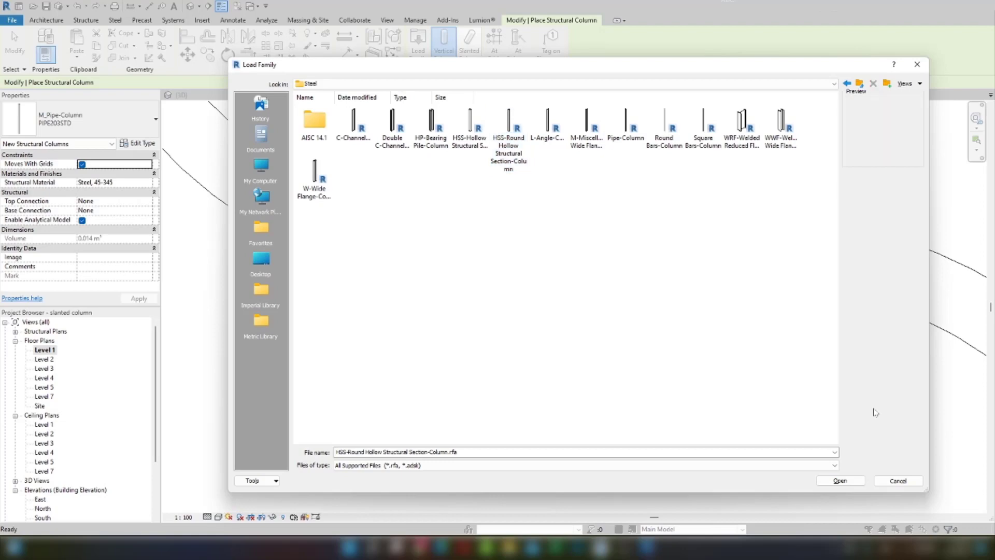
left_click(897, 483)
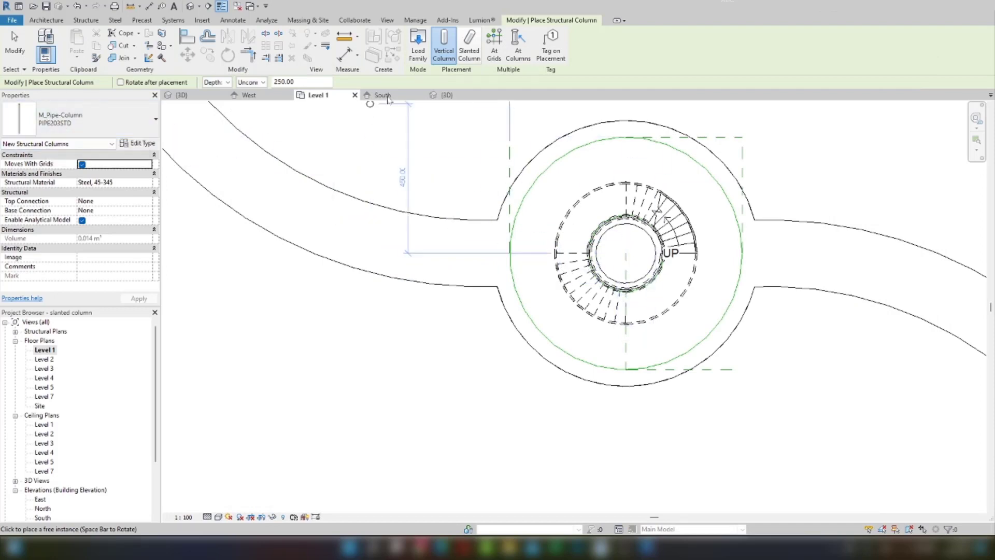
left_click(468, 48)
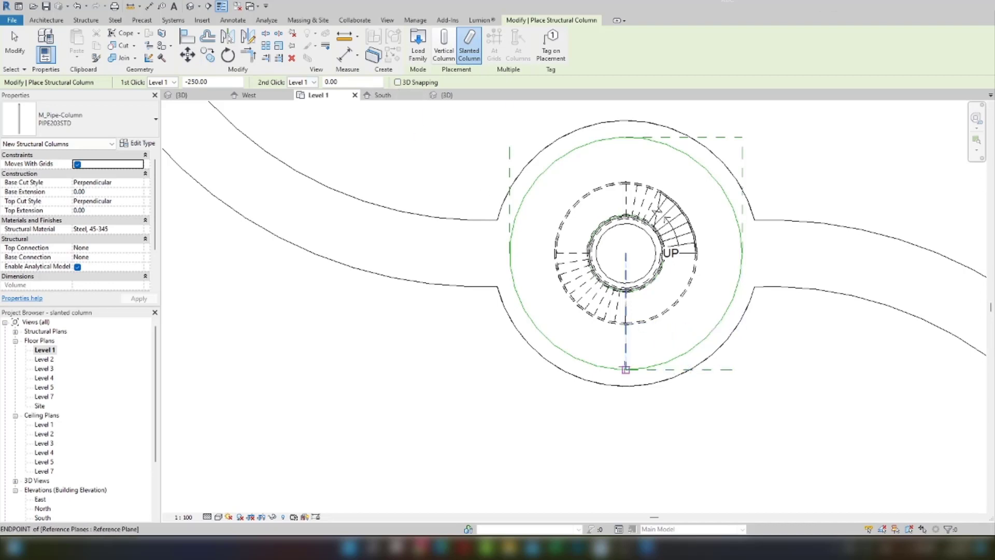
key("Escape")
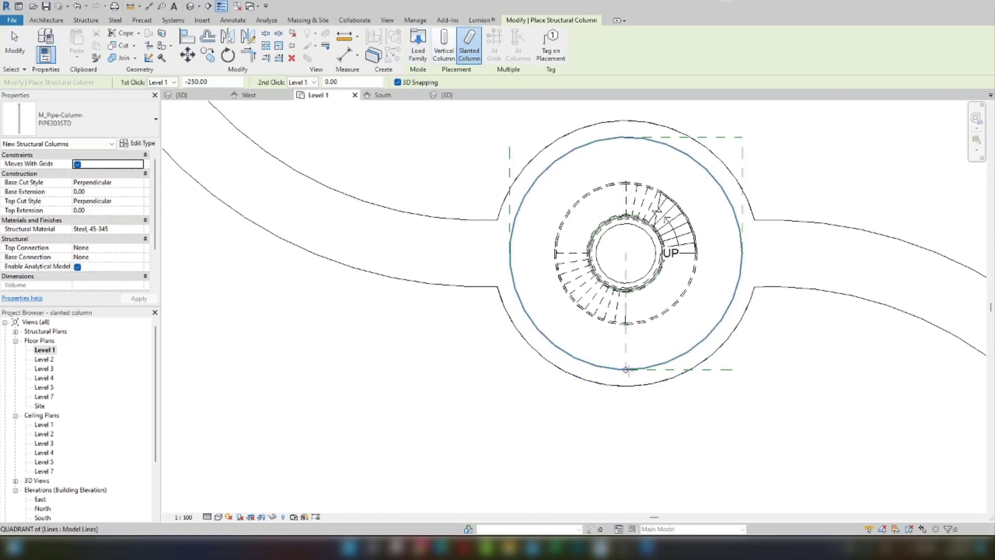
left_click(626, 369)
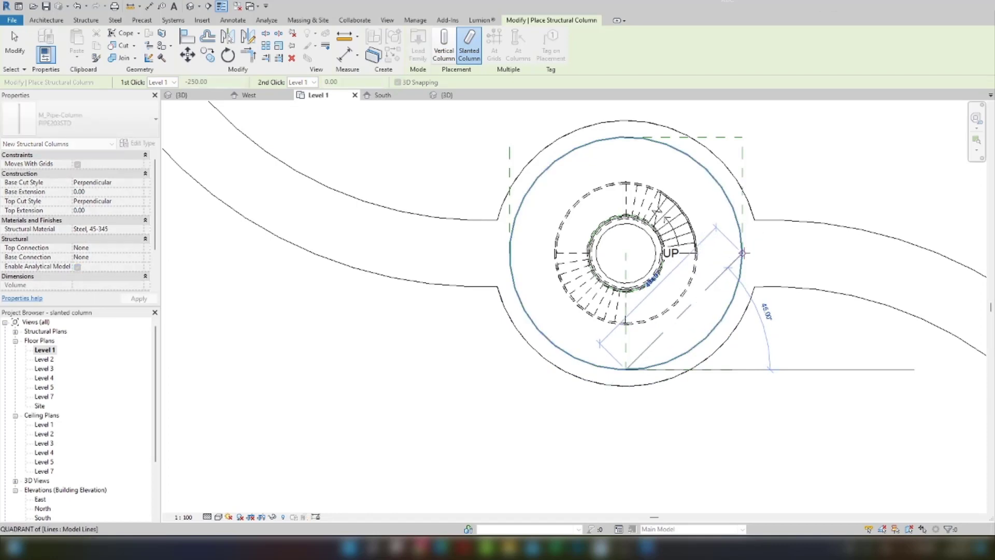
left_click(743, 261)
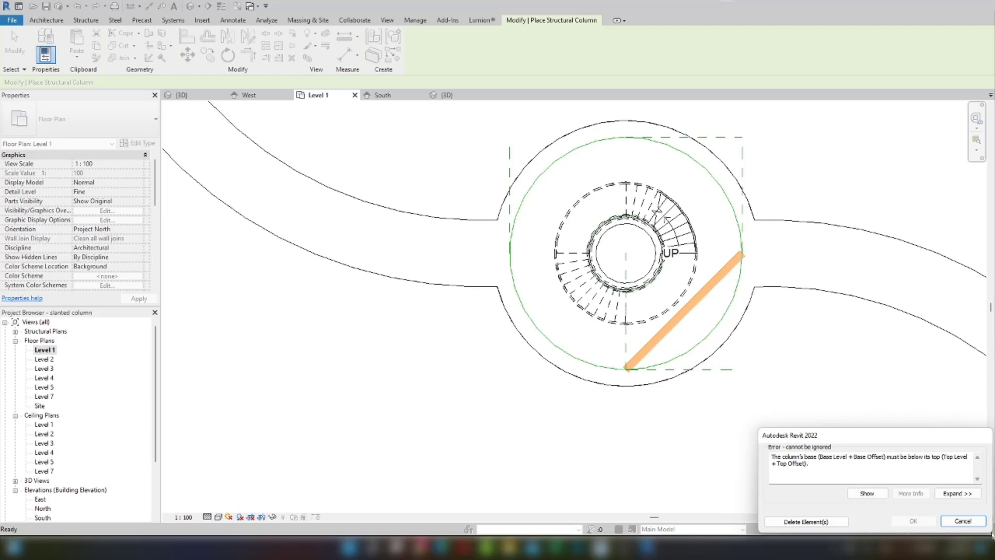
left_click(964, 521)
key("Escape")
left_click(746, 220)
Step: Set up a slanted column with base Level 1, top Level 7 and zero offsets
left_click(773, 251)
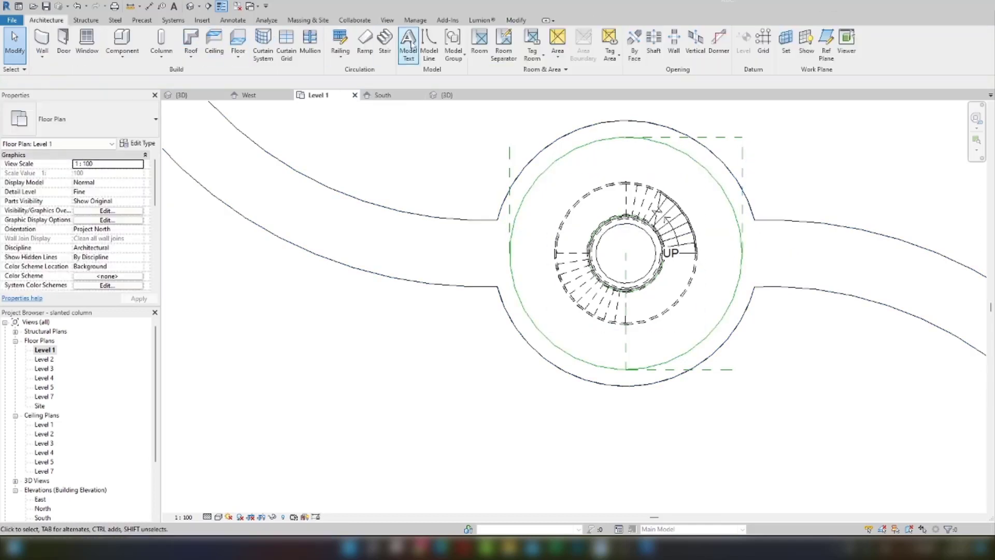
left_click(175, 44)
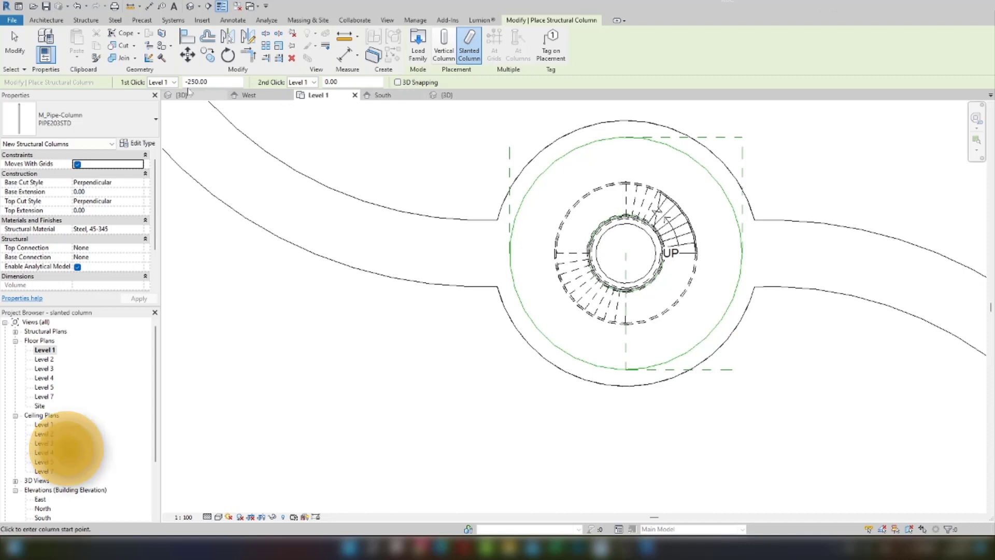
left_click(160, 82)
left_click(162, 83)
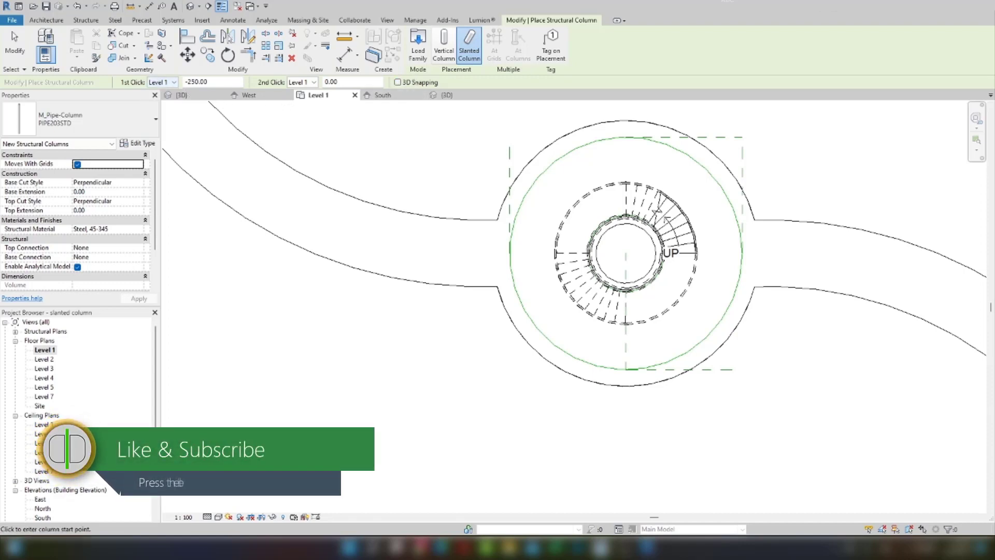
left_click(301, 82)
left_click(298, 127)
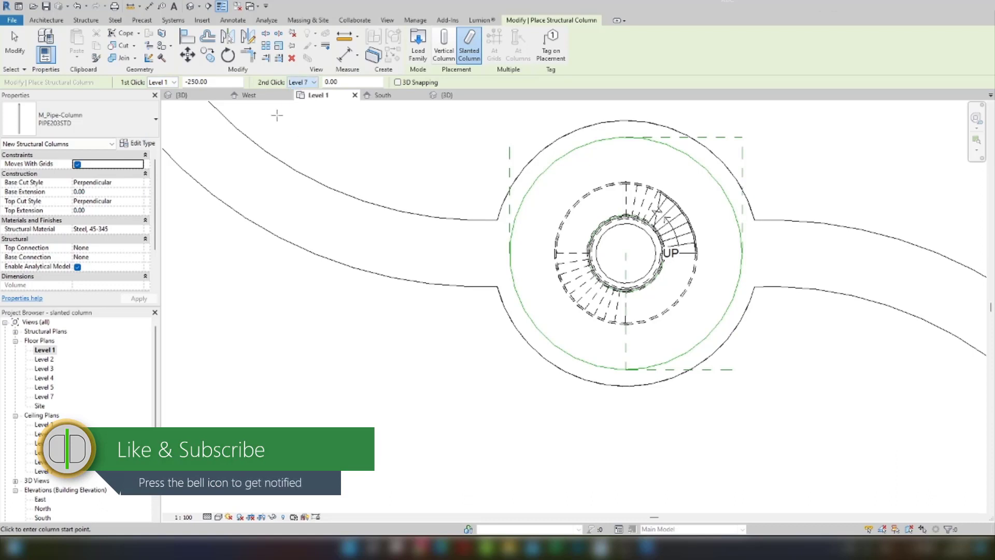
left_click(202, 82)
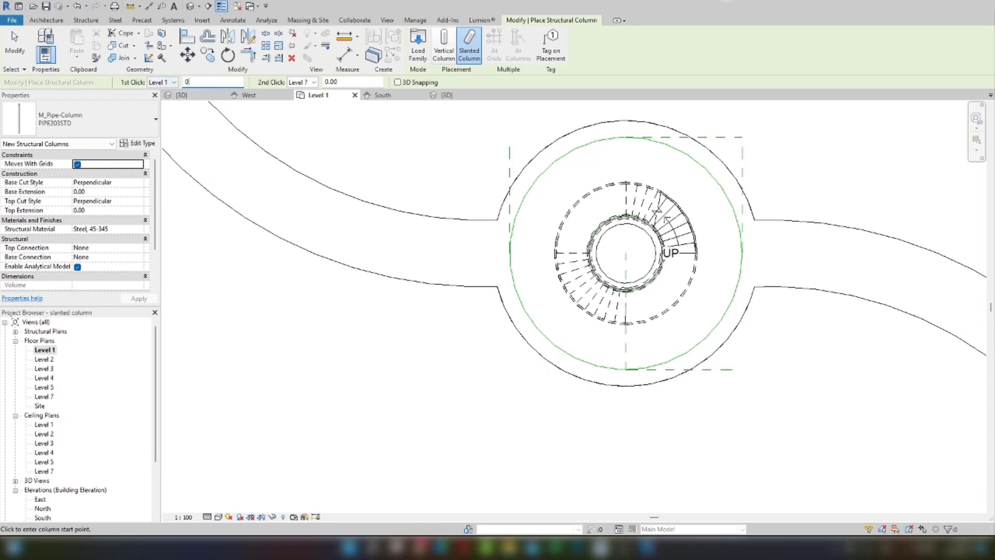
key("Return")
left_click(354, 82)
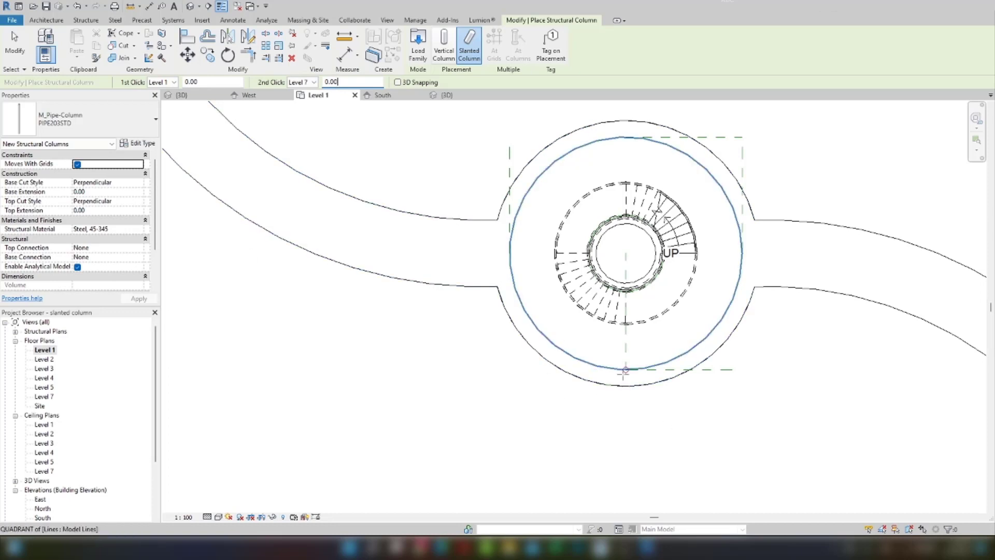
Step: Place the slanted PIPE203STD column from the circle's bottom quadrant to its right side
left_click(625, 369)
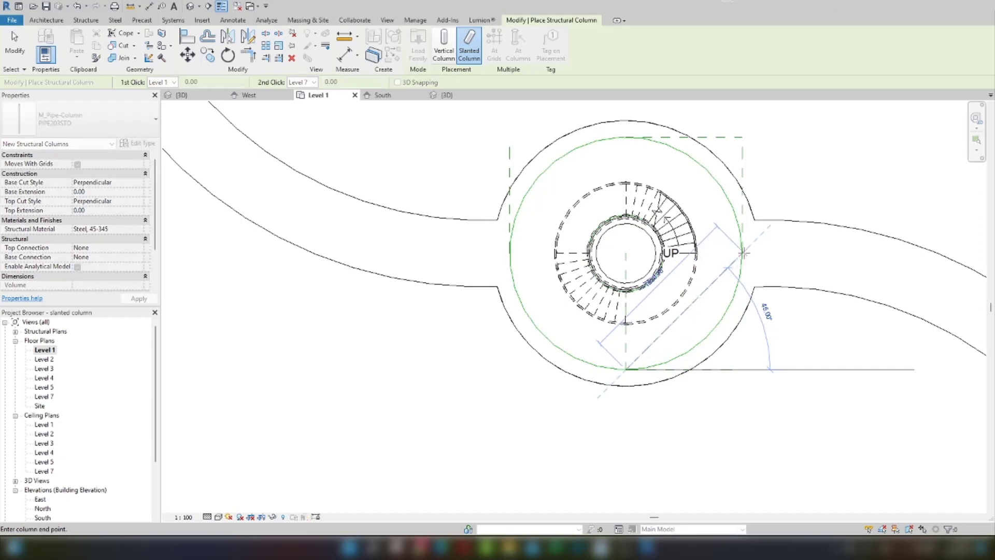
left_click(743, 253)
scroll(742, 253, "up", 5)
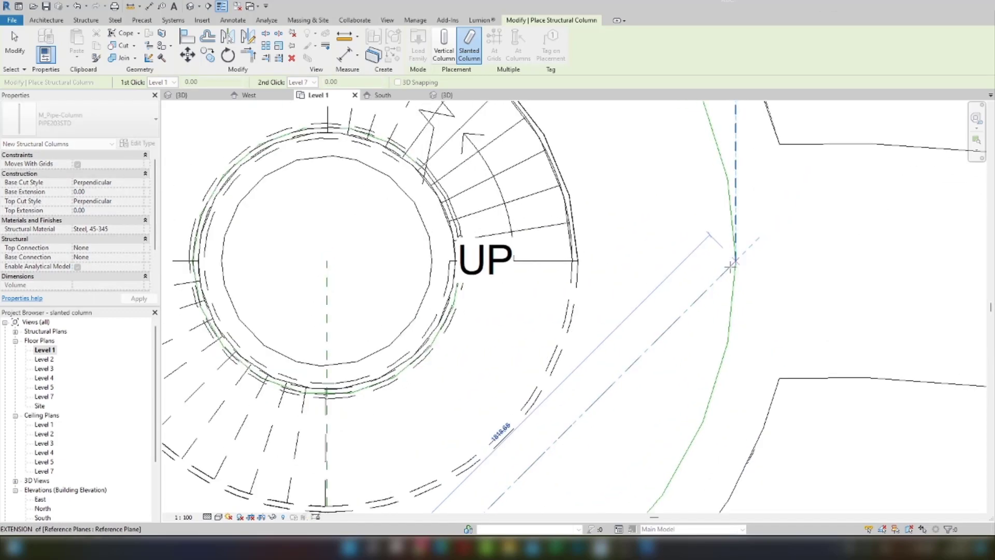
scroll(523, 279, "down", 5)
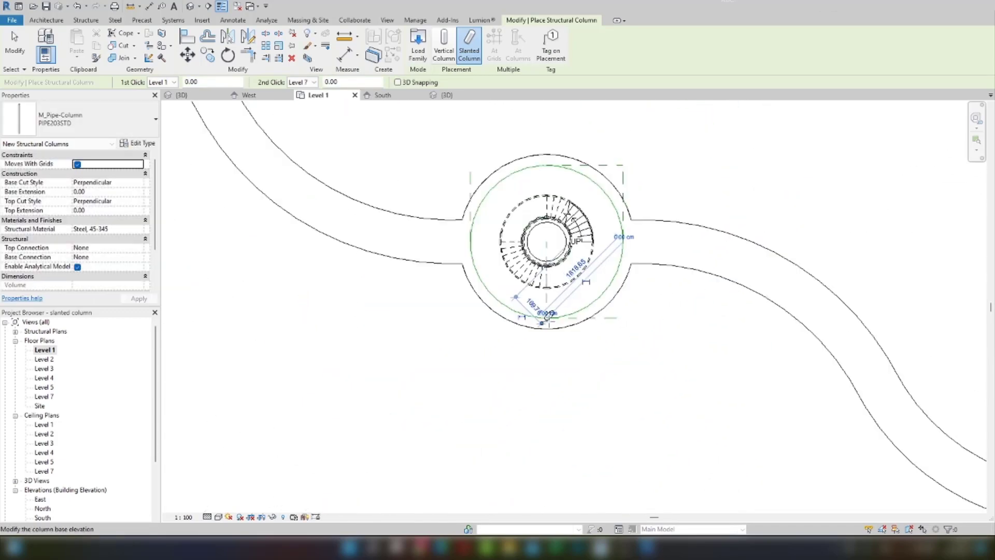
scroll(551, 318, "up", 2)
key("Escape")
left_click(511, 322)
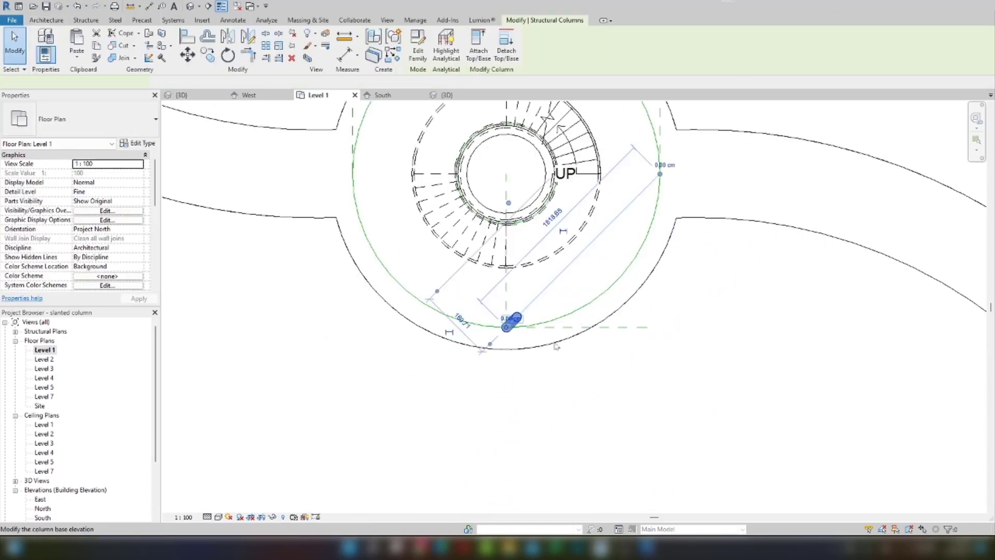
scroll(575, 382, "down", 2)
scroll(551, 396, "up", 1)
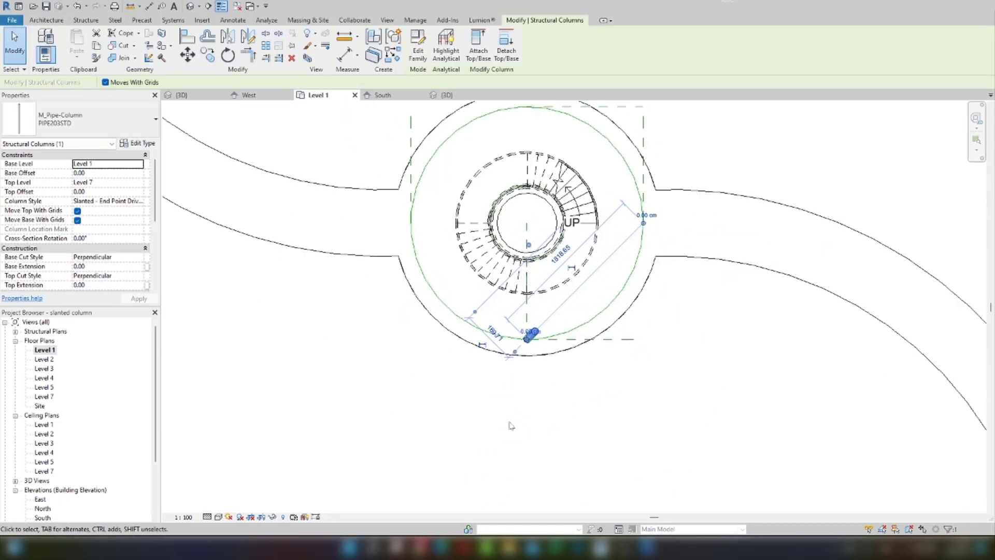
key("Escape")
scroll(63, 485, "down", 2)
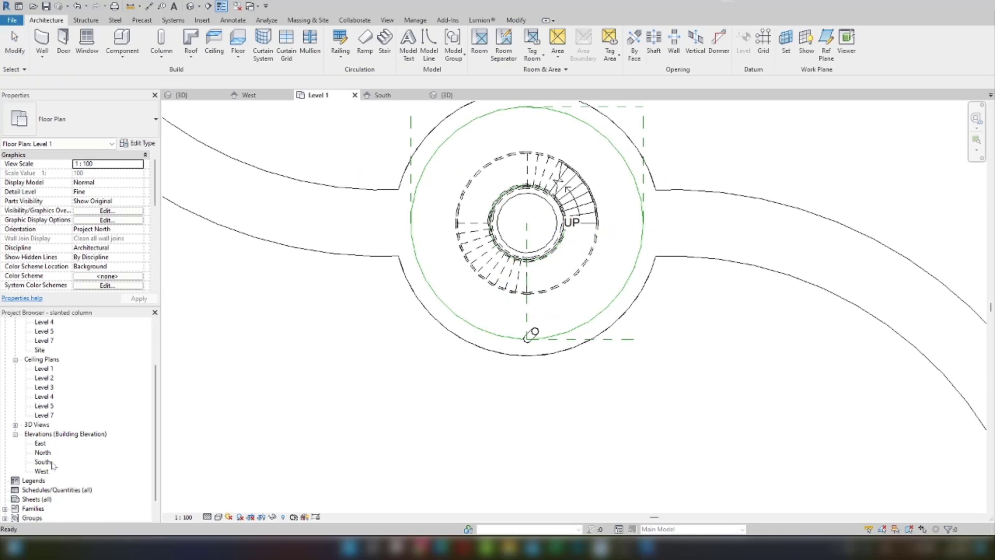
Step: Check the slanted column in the South elevation, then return to Level 1
double_click(43, 462)
scroll(550, 349, "up", 1)
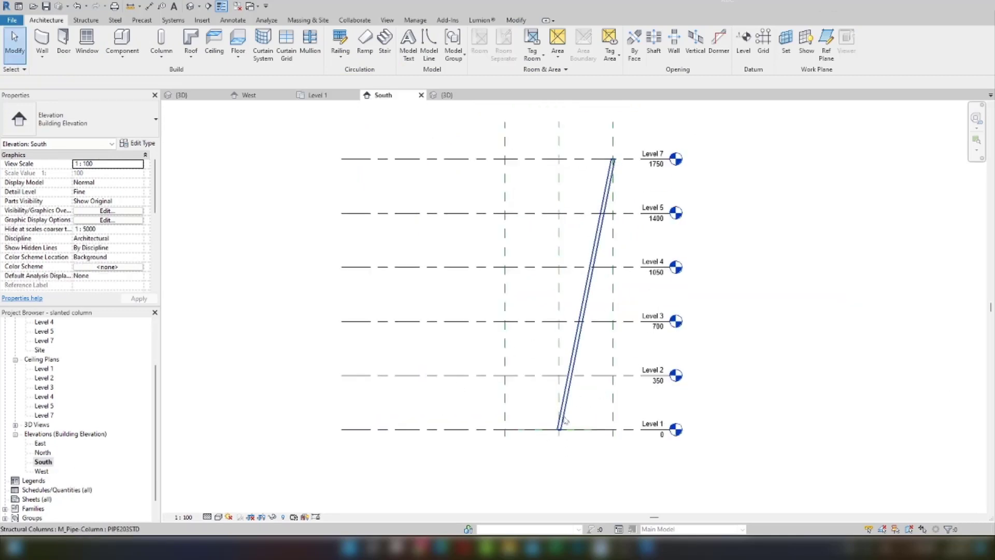
scroll(47, 383, "up", 2)
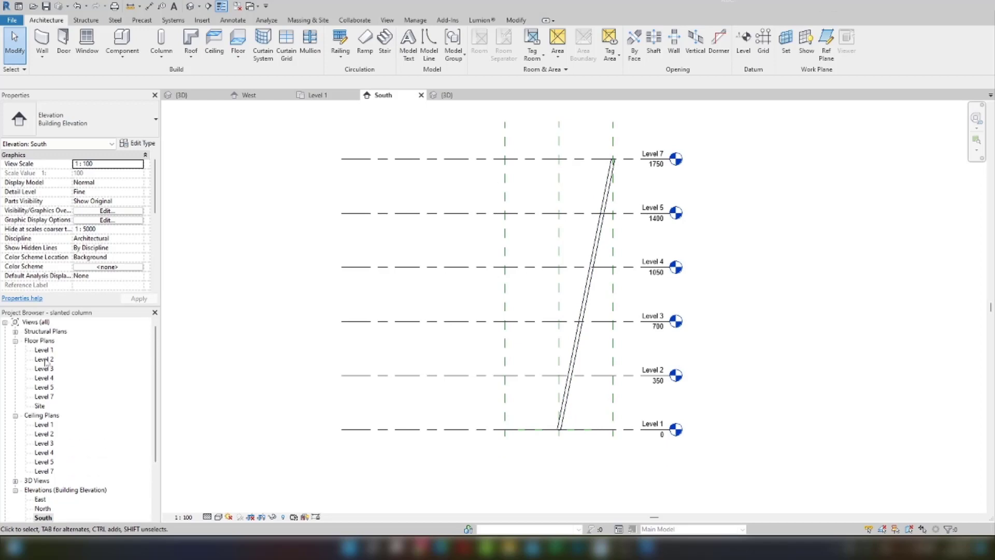
double_click(44, 351)
scroll(529, 339, "up", 2)
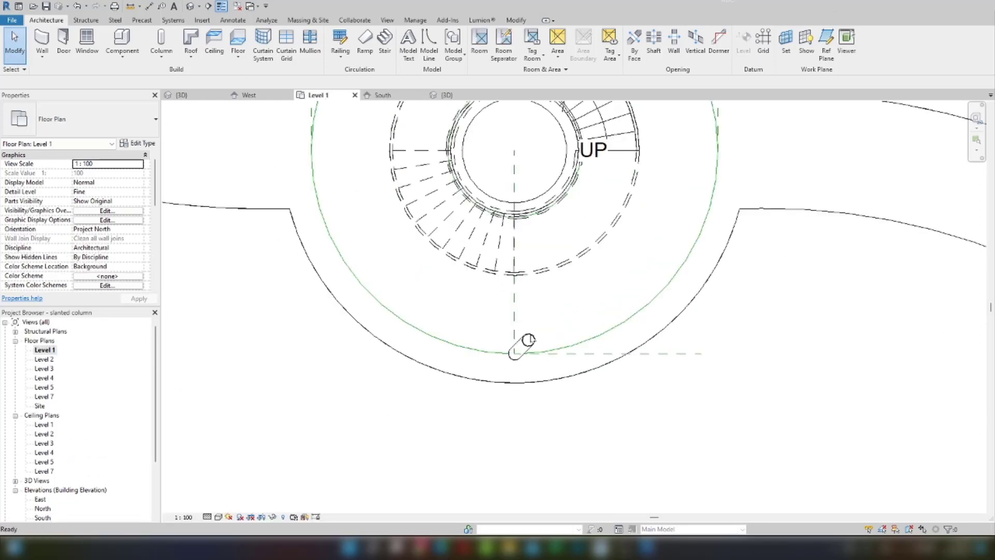
Step: Mirror the slanted column about an axis drawn from its base, keeping the original
left_click(534, 339)
scroll(524, 378, "down", 2)
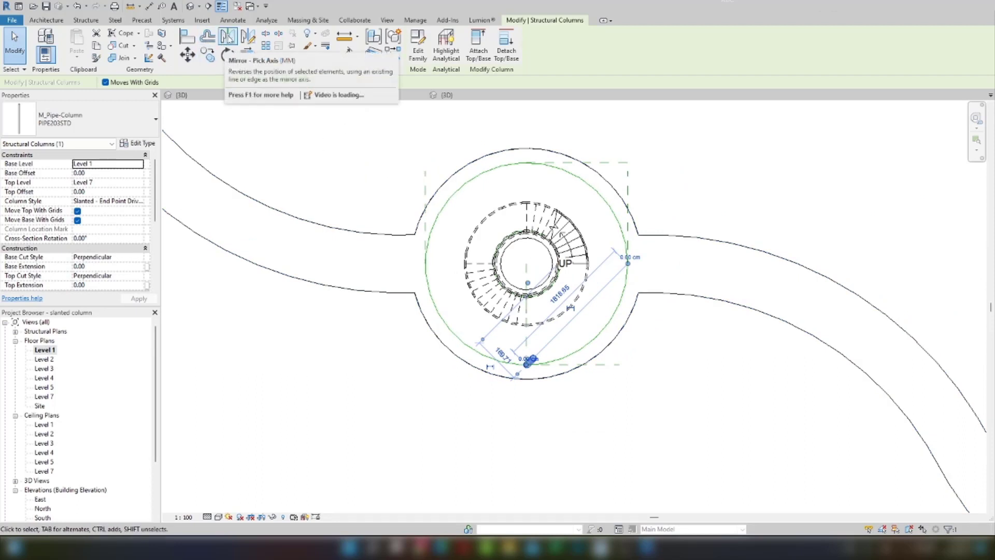
left_click(246, 37)
left_click(105, 82)
left_click(526, 337)
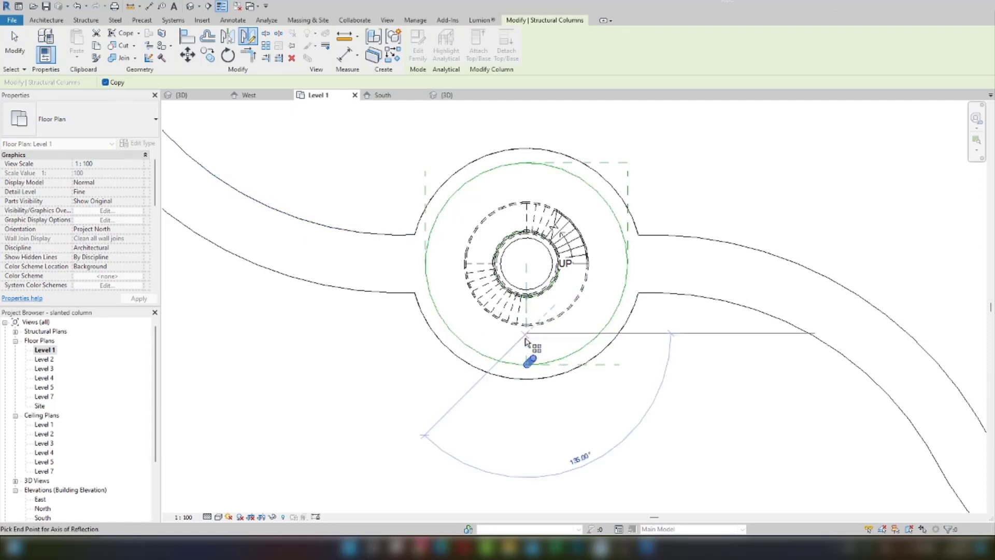
left_click(511, 454)
scroll(525, 424, "up", 3)
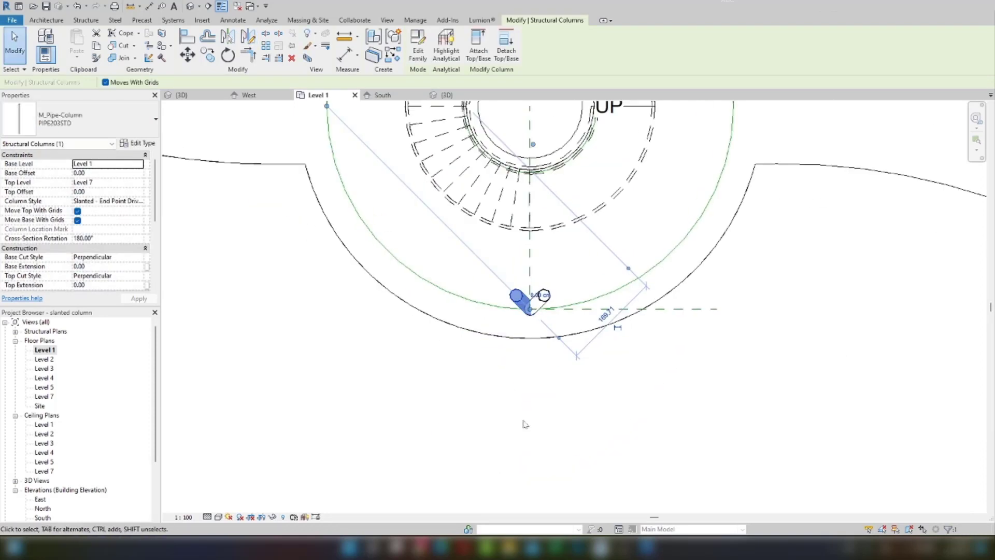
left_click(522, 409)
Step: Select both slanted columns in plan to compare them
scroll(506, 291, "up", 2)
left_click(515, 297)
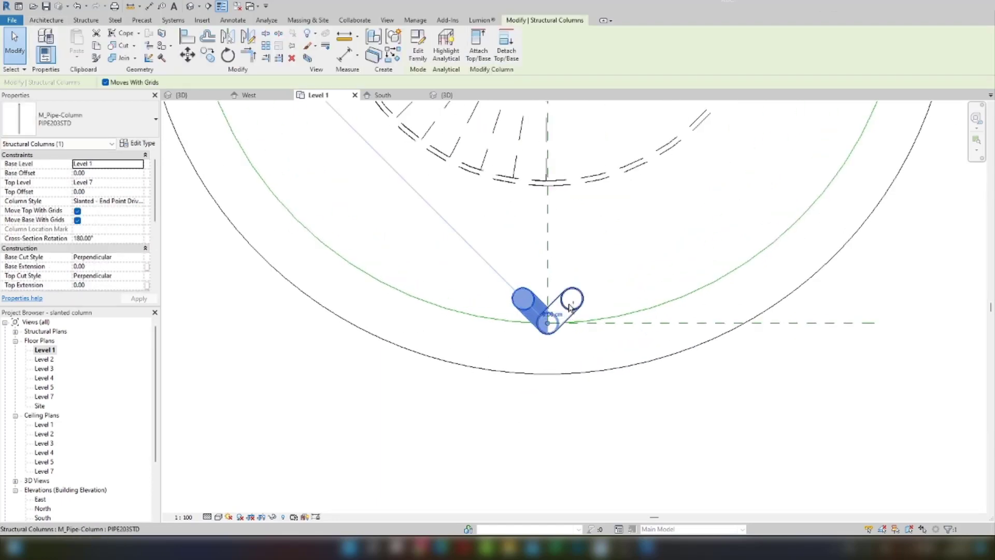
left_click(565, 308, "ctrl")
scroll(463, 389, "down", 2)
left_click(463, 389)
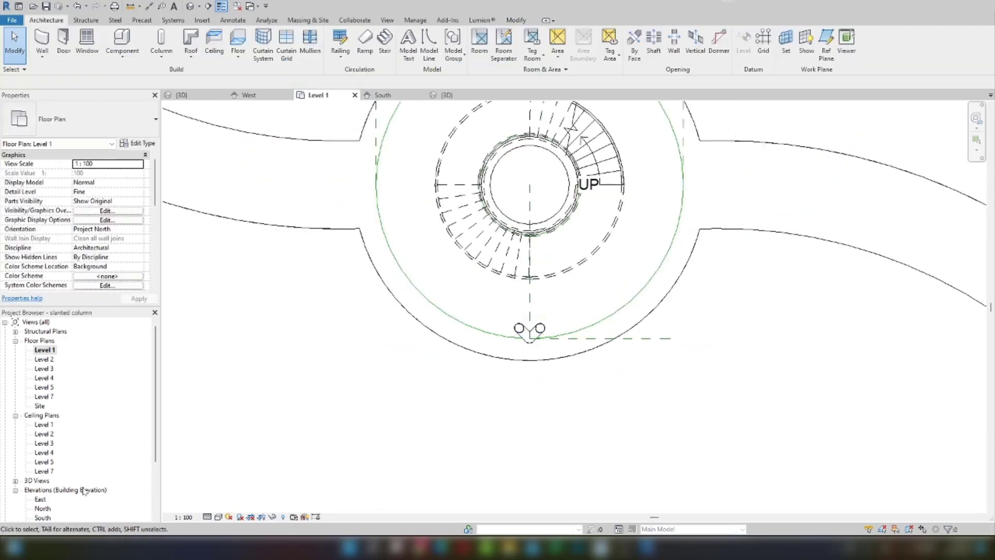
scroll(57, 469, "down", 2)
Step: Compare the V-shaped column pair's properties in the South elevation, then reopen Level 1
double_click(45, 471)
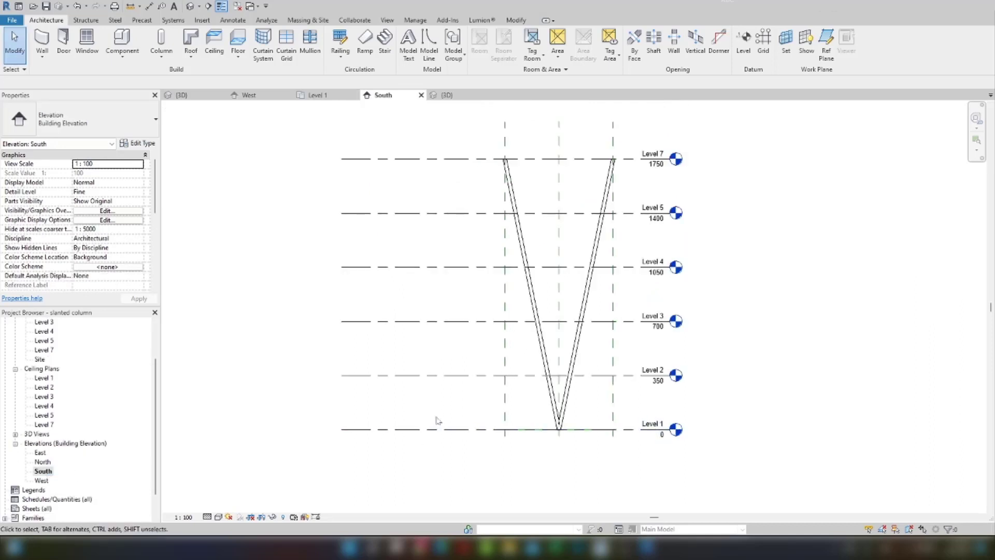
left_click(539, 359)
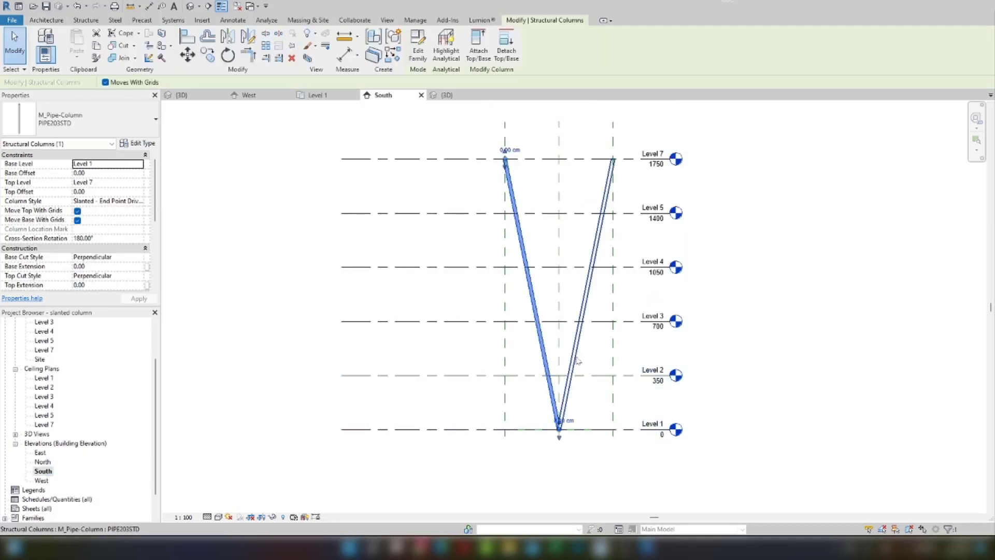
left_click(575, 359)
left_click(541, 358)
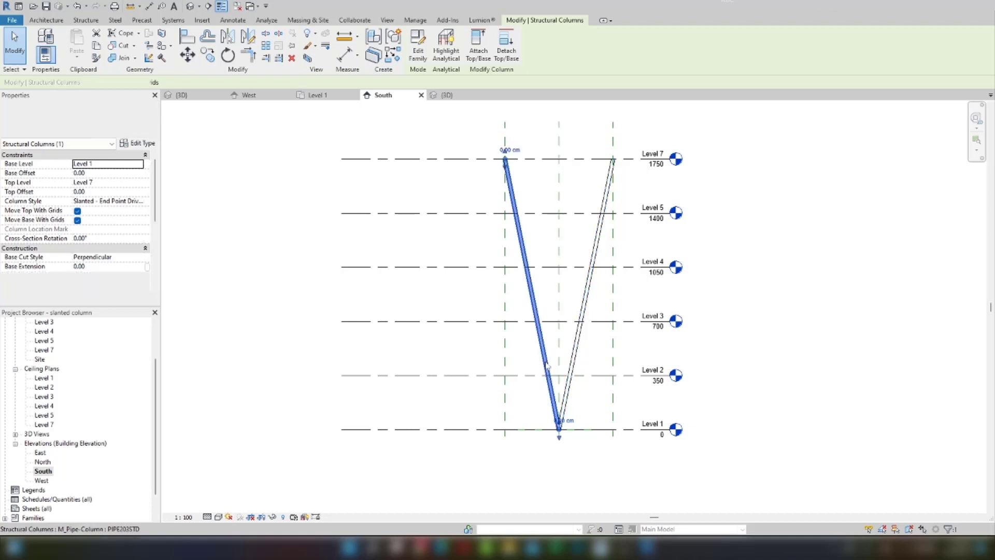
left_click(574, 358)
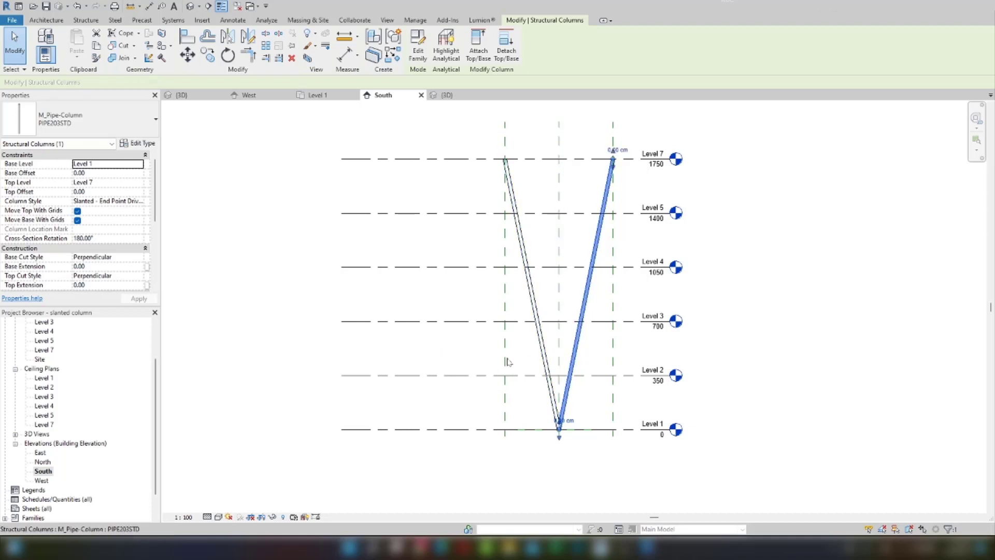
left_click(473, 355)
scroll(44, 407, "up", 3)
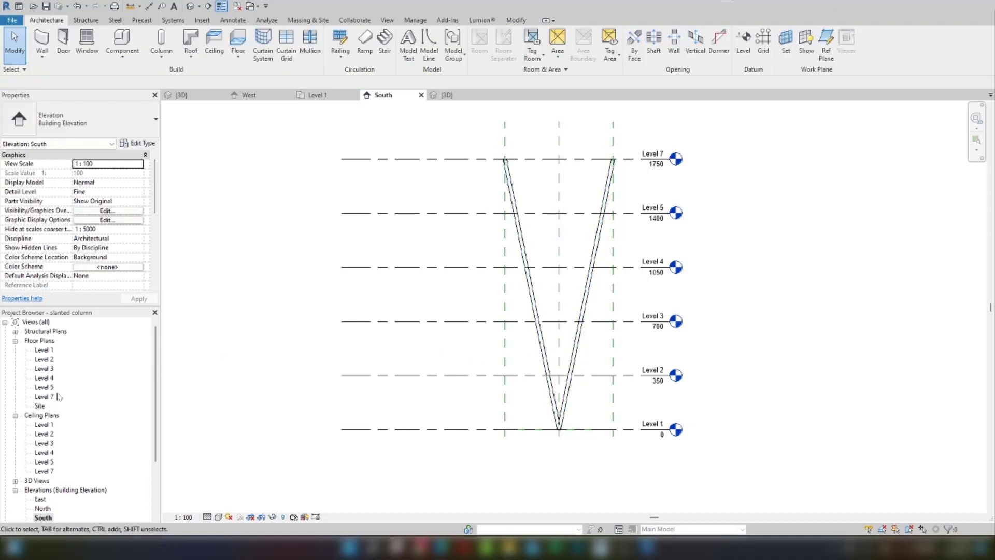
double_click(46, 351)
scroll(549, 342, "up", 5)
Step: Select both pipe columns of the V-shaped pair
left_click(584, 344)
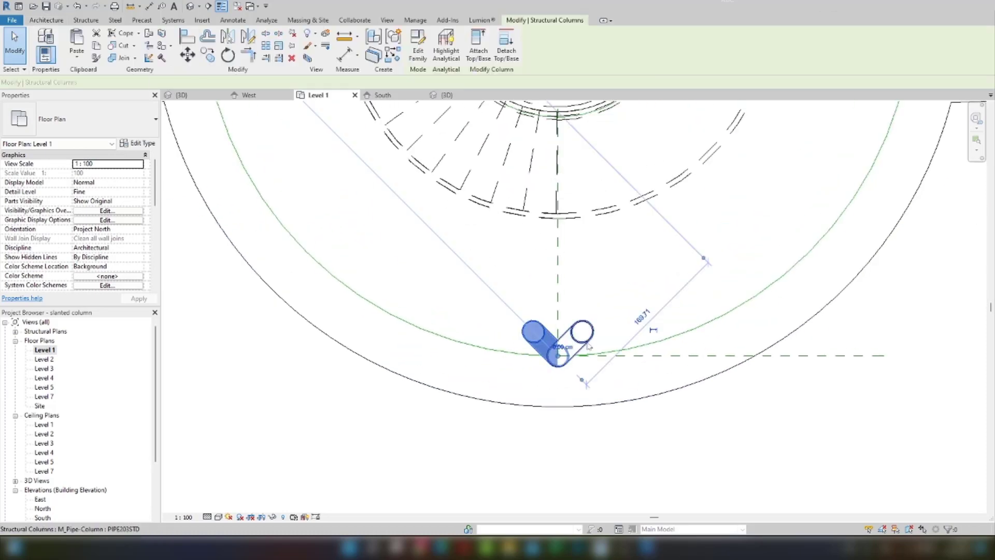
left_click(587, 345, "ctrl")
scroll(556, 397, "down", 5)
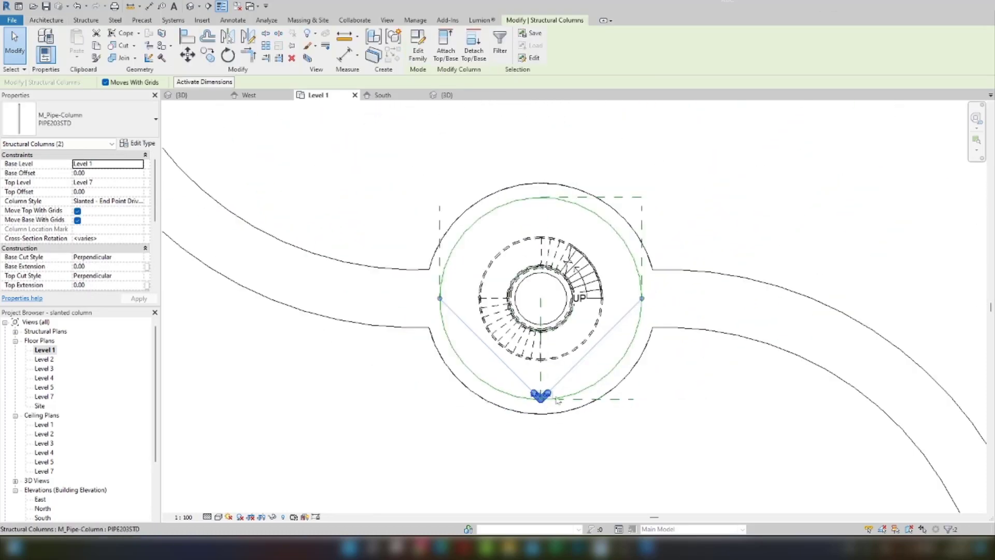
scroll(557, 401, "up", 1)
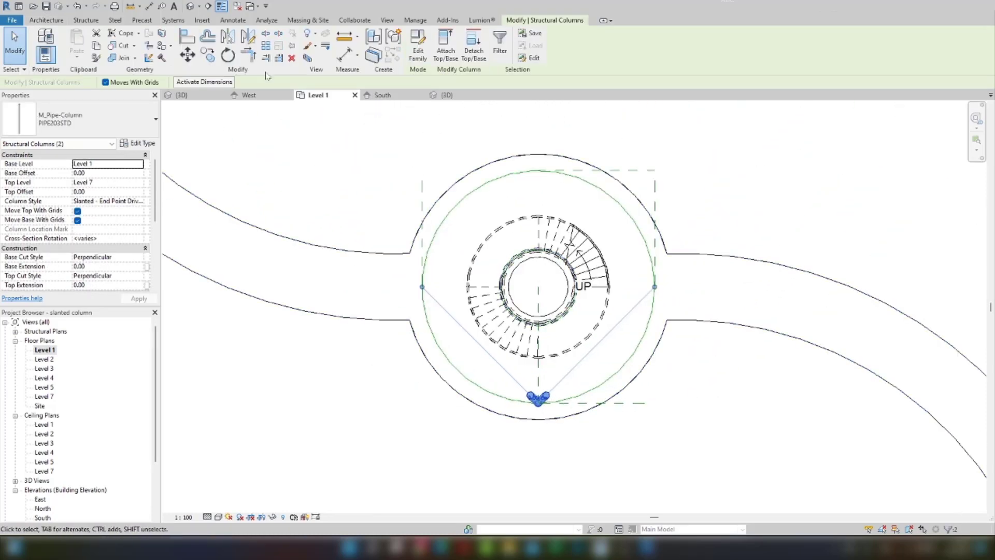
Step: Radially array them into 6 copies about the core centre, starting straight down and spanning 180°
left_click(266, 47)
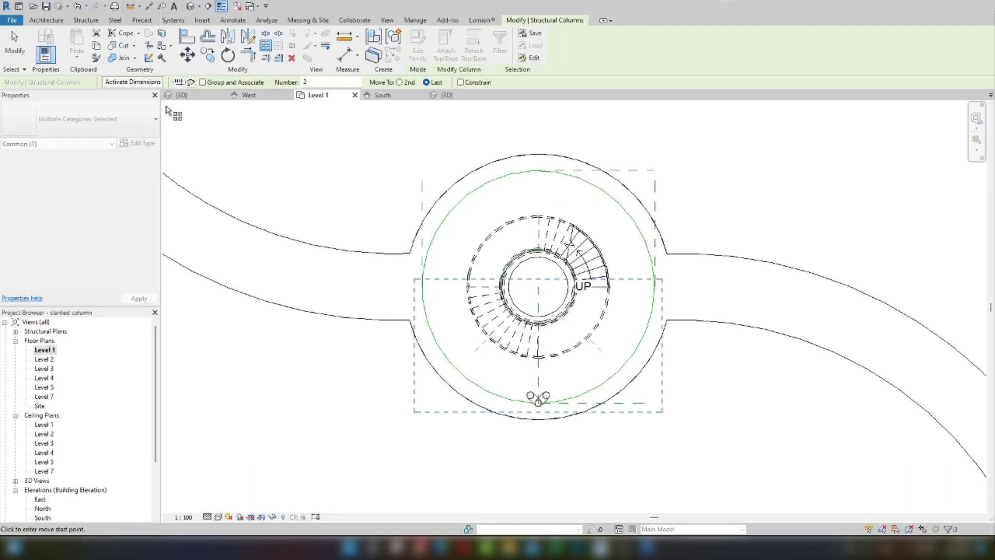
left_click(190, 83)
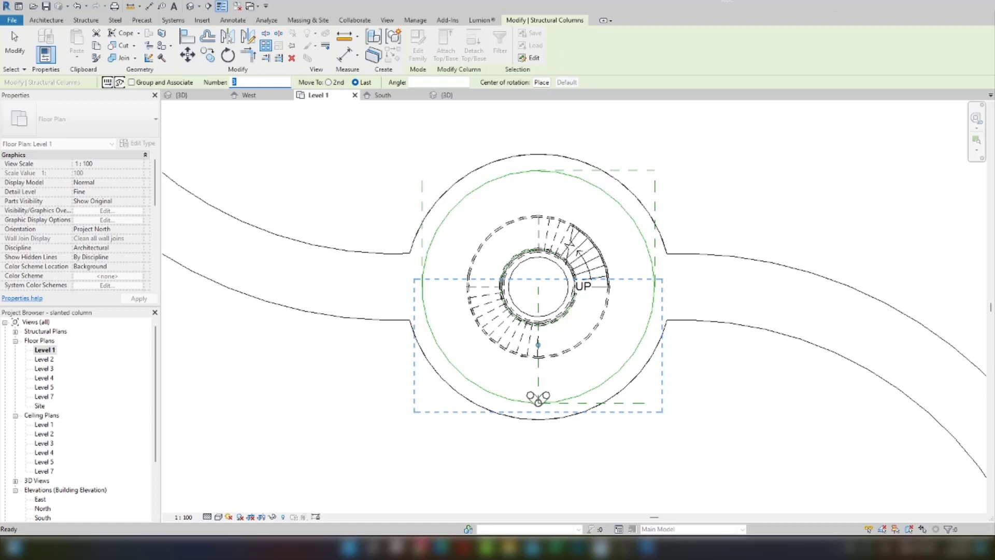
key("Tab")
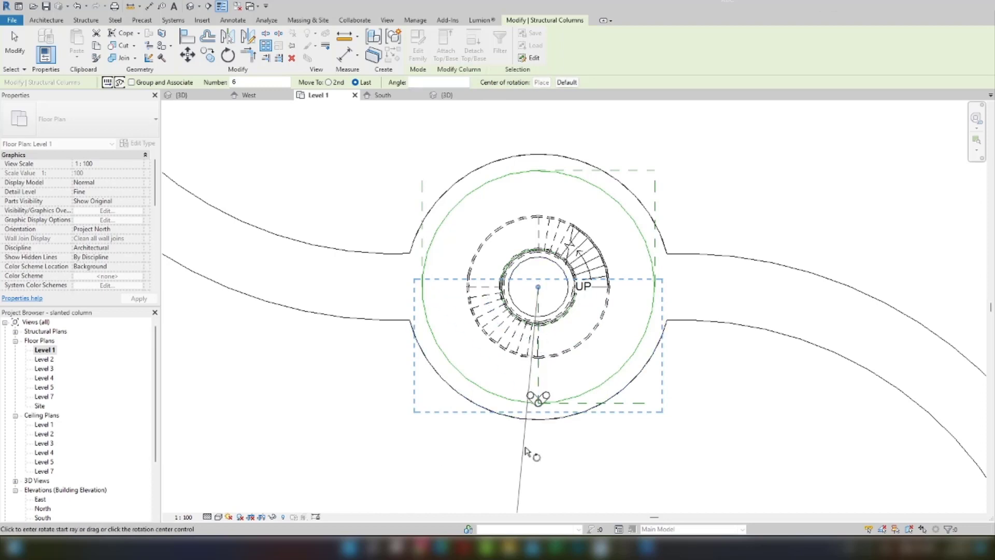
scroll(542, 394, "down", 2)
scroll(537, 454, "up", 2)
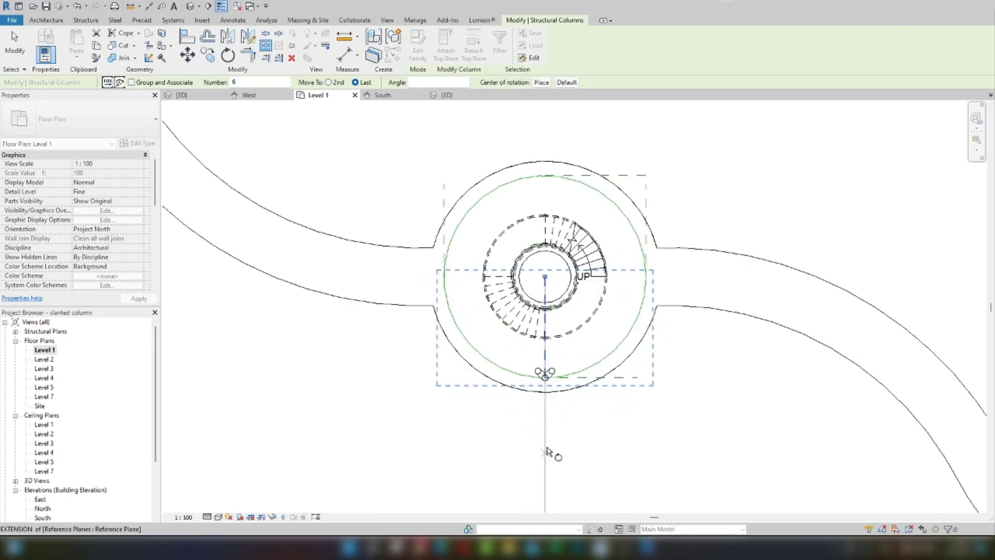
left_click(544, 425)
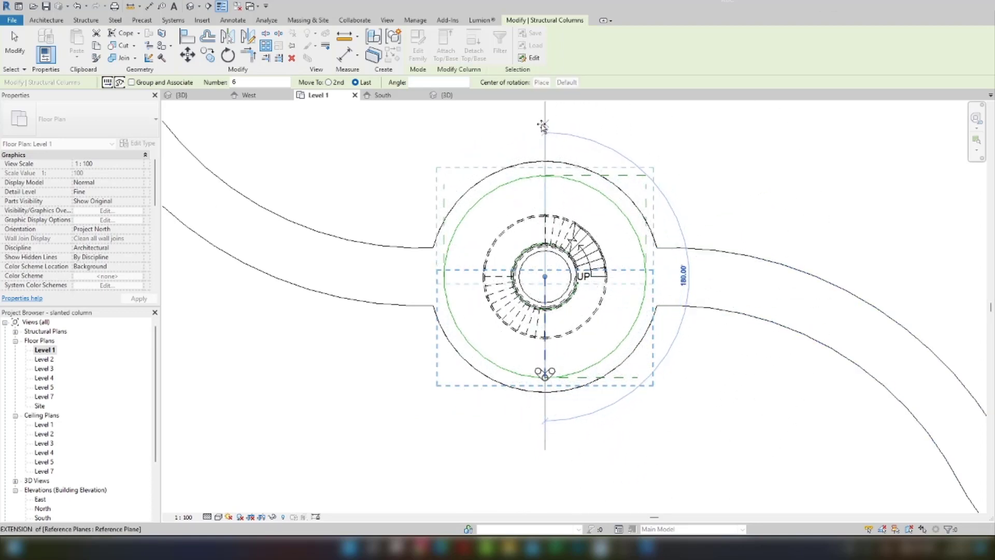
left_click(544, 126)
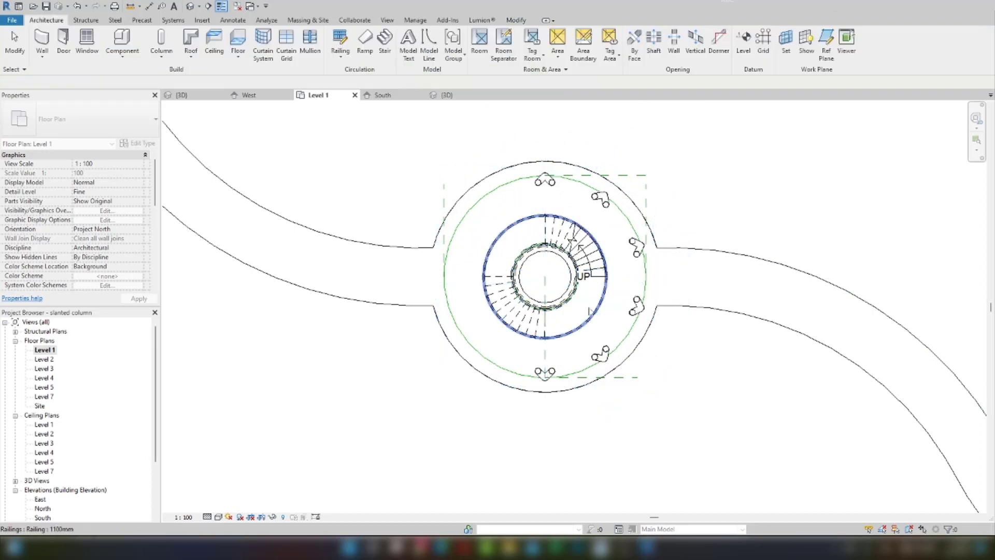
Step: Check the arrayed columns in the South elevation, then return to the Level 1 plan
scroll(590, 212, "up", 2)
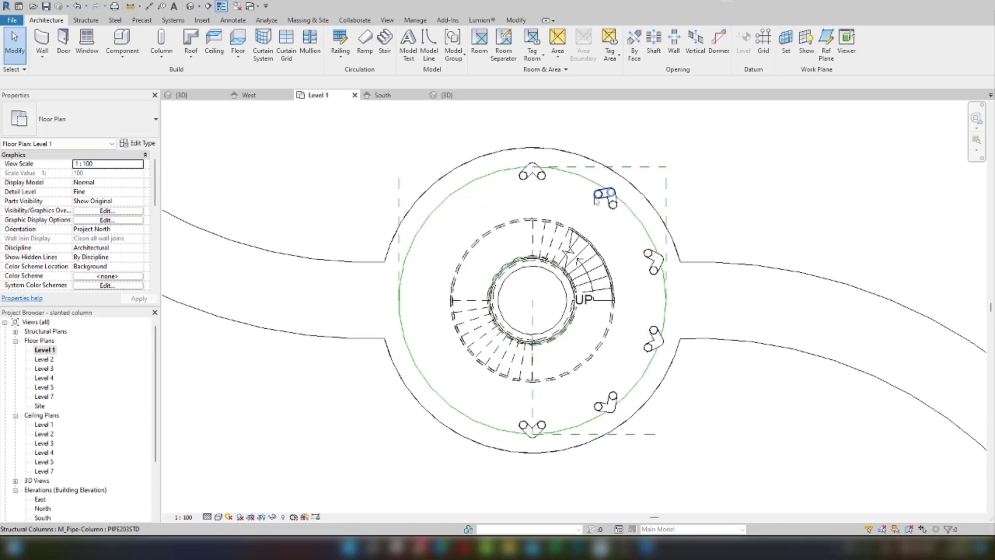
scroll(596, 196, "down", 2)
scroll(57, 487, "down", 2)
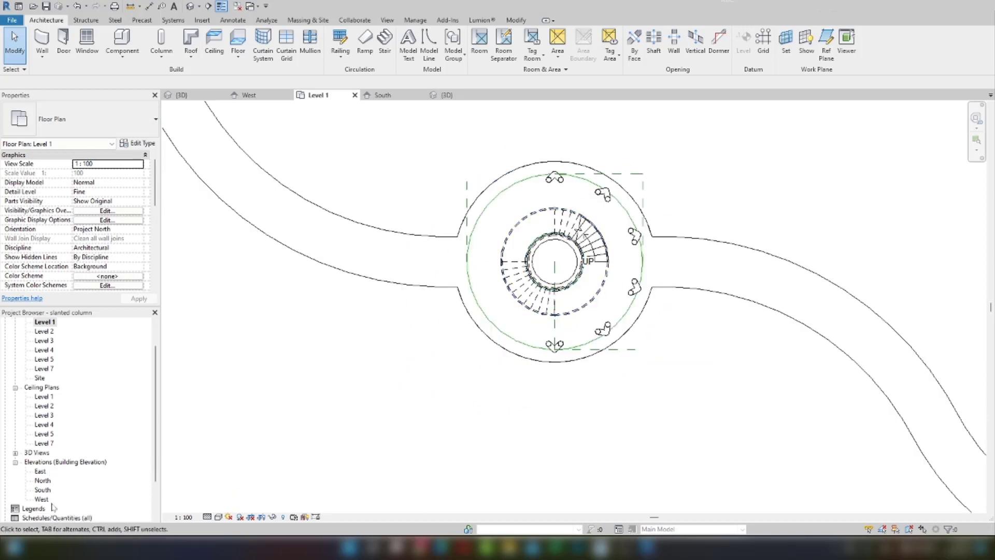
double_click(45, 480)
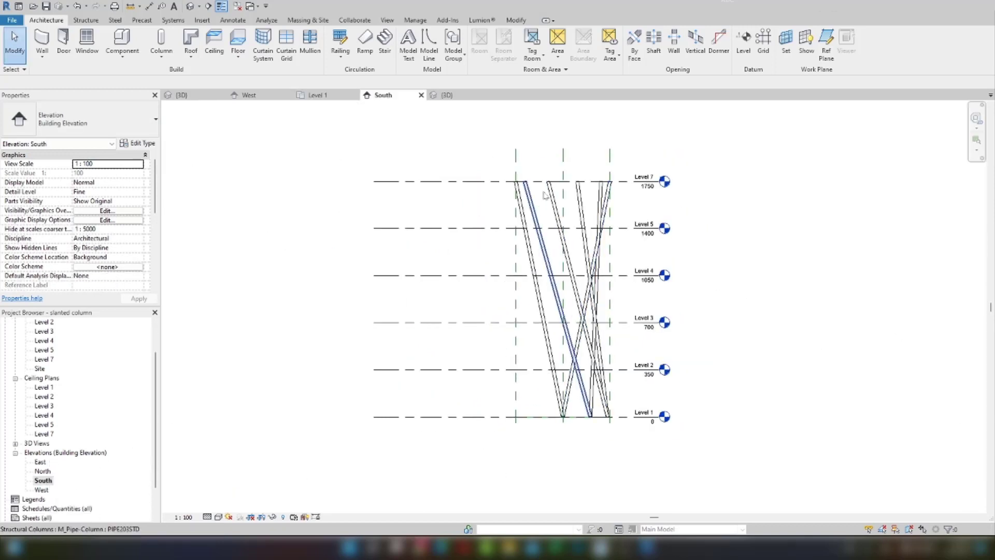
scroll(542, 314, "up", 1)
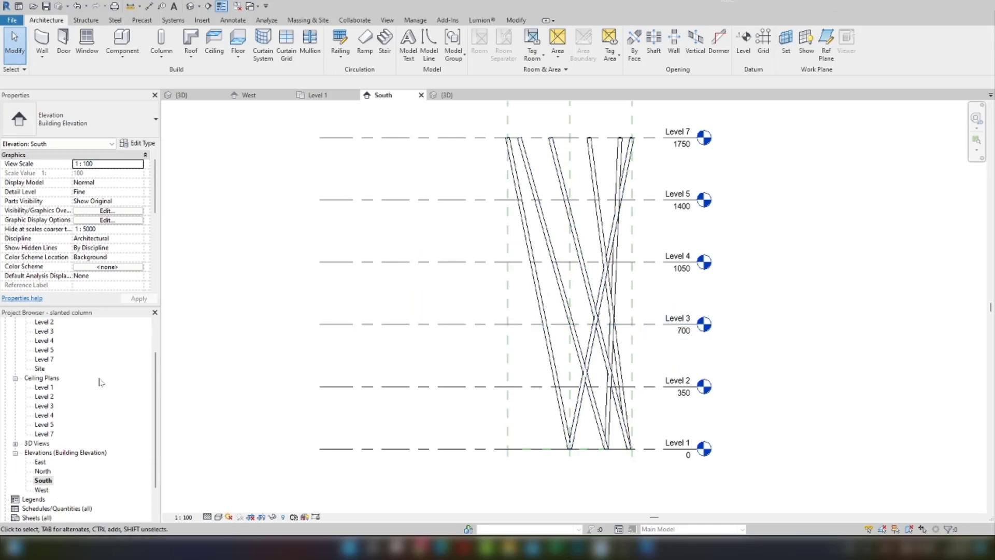
scroll(30, 399, "up", 2)
double_click(43, 350)
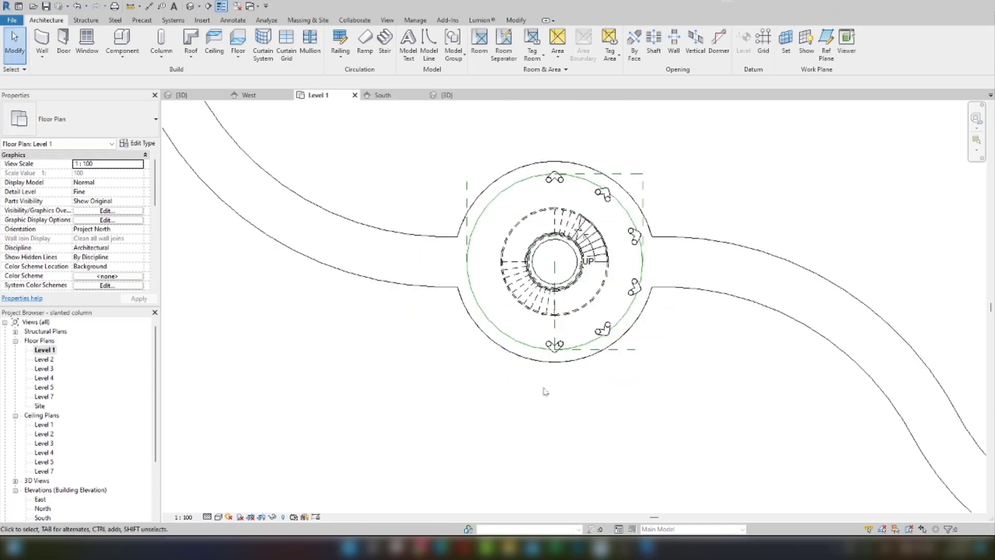
Step: Select the right-side pipe columns, including the third V pair, in the Level 1 plan
scroll(623, 316, "up", 2)
left_click(643, 334)
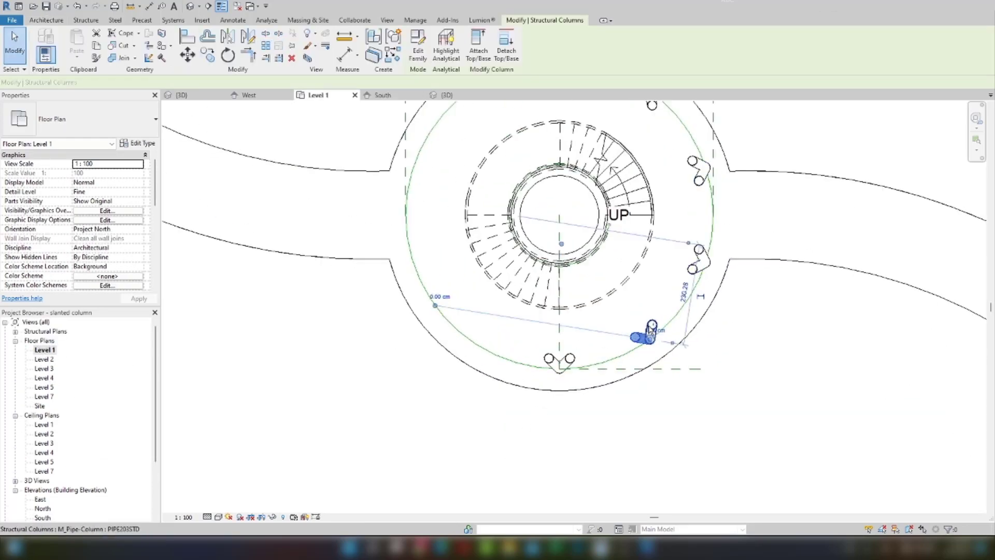
left_click(698, 260, "ctrl")
left_click(701, 177, "ctrl")
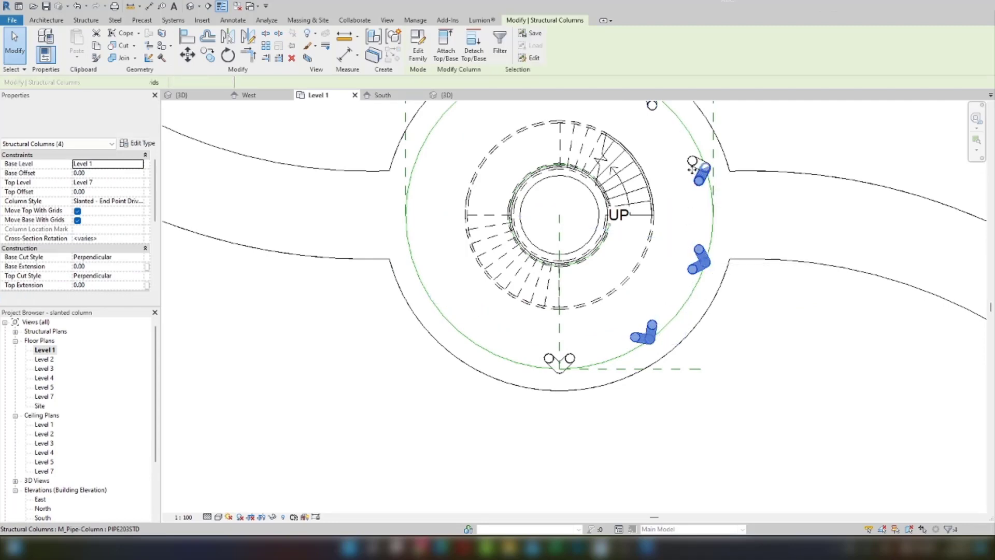
left_click(697, 163, "ctrl")
scroll(701, 289, "down", 1)
middle_click_drag(692, 317, 757, 453)
Step: Add the remaining right-side pipe columns so eight are selected
left_click(714, 259, "ctrl")
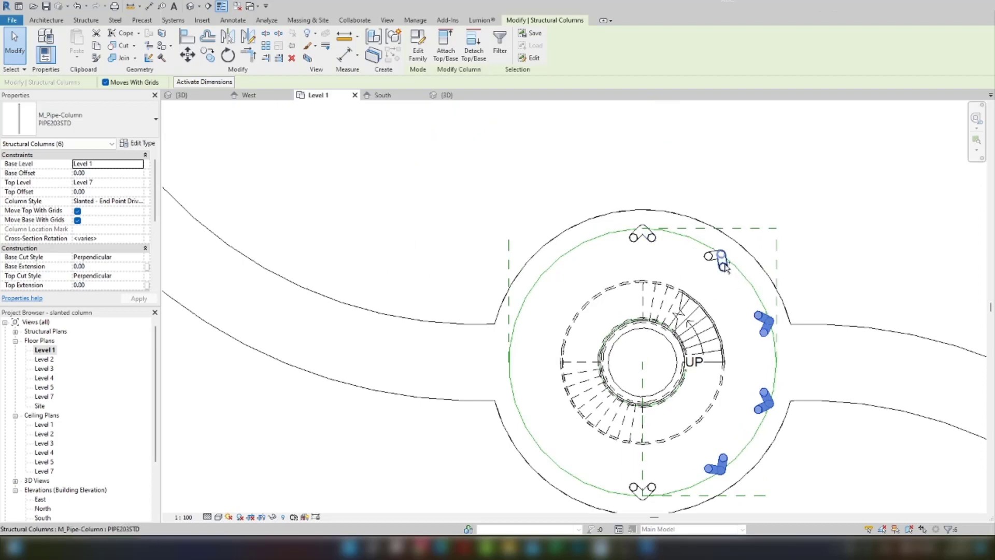
left_click(711, 258, "ctrl")
scroll(655, 167, "down", 3)
scroll(651, 192, "up", 2)
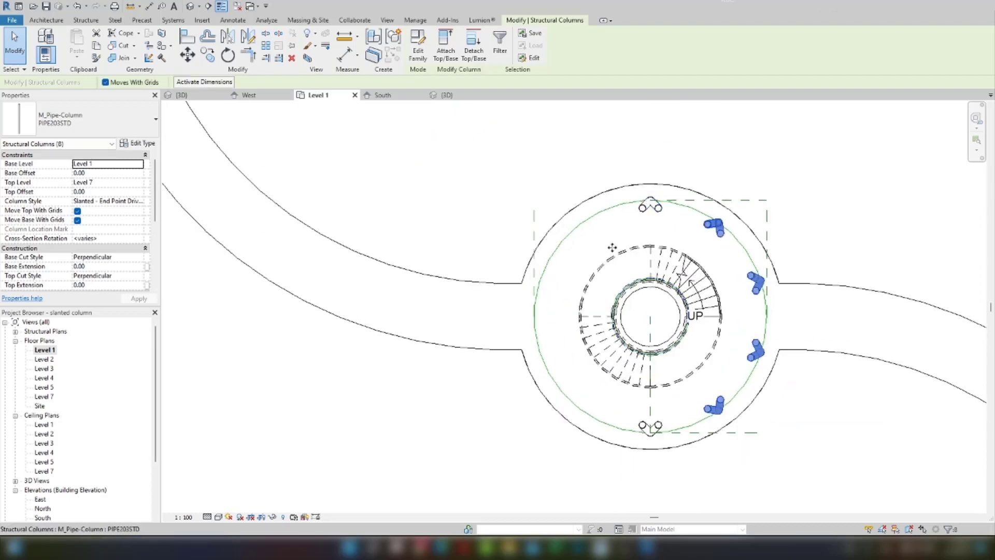
middle_click_drag(643, 338, 639, 245)
scroll(639, 245, "down", 3)
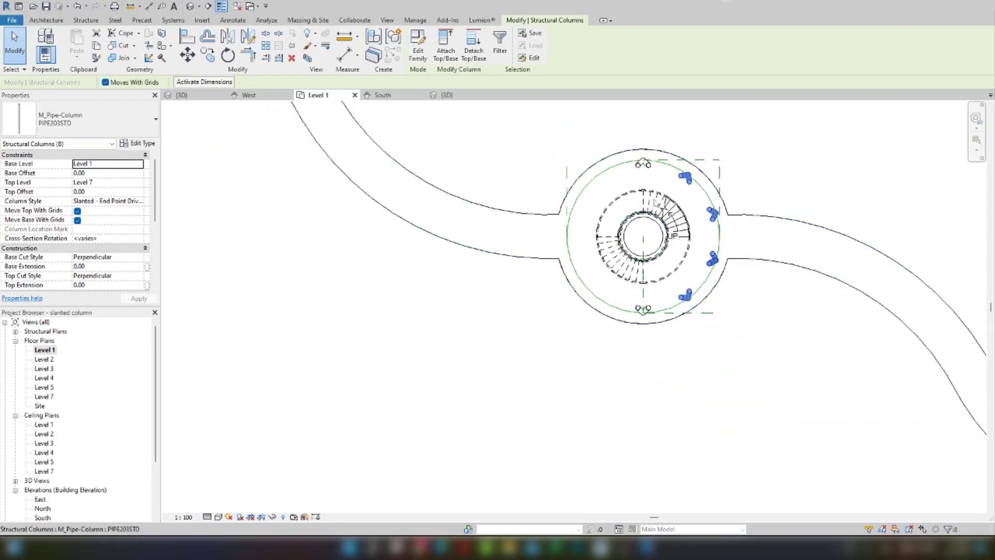
scroll(650, 192, "up", 2)
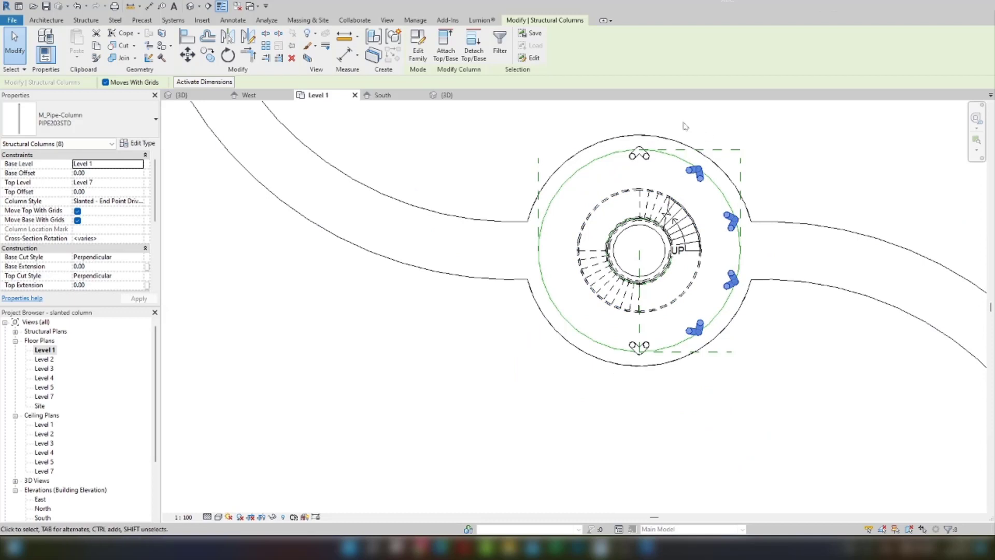
scroll(684, 126, "up", 1)
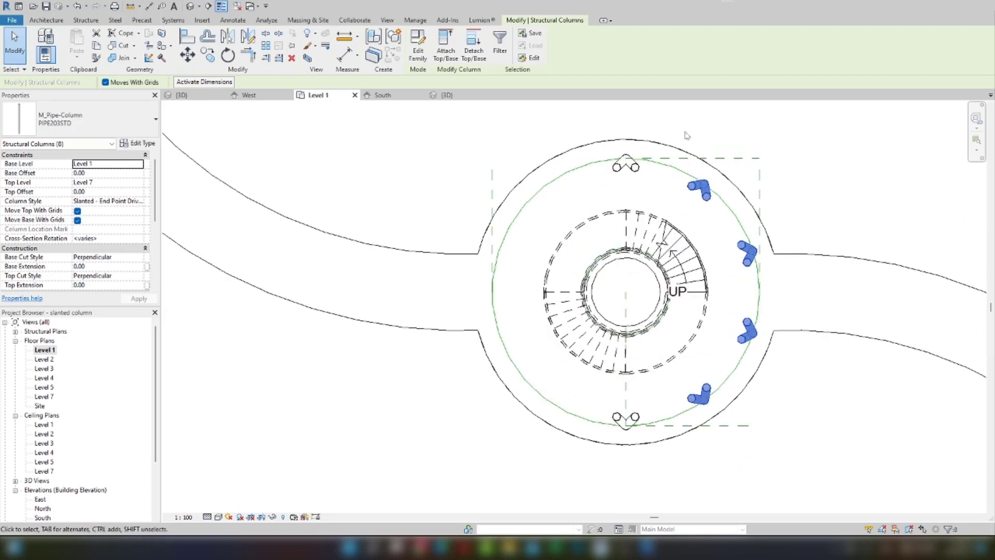
scroll(682, 314, "down", 1)
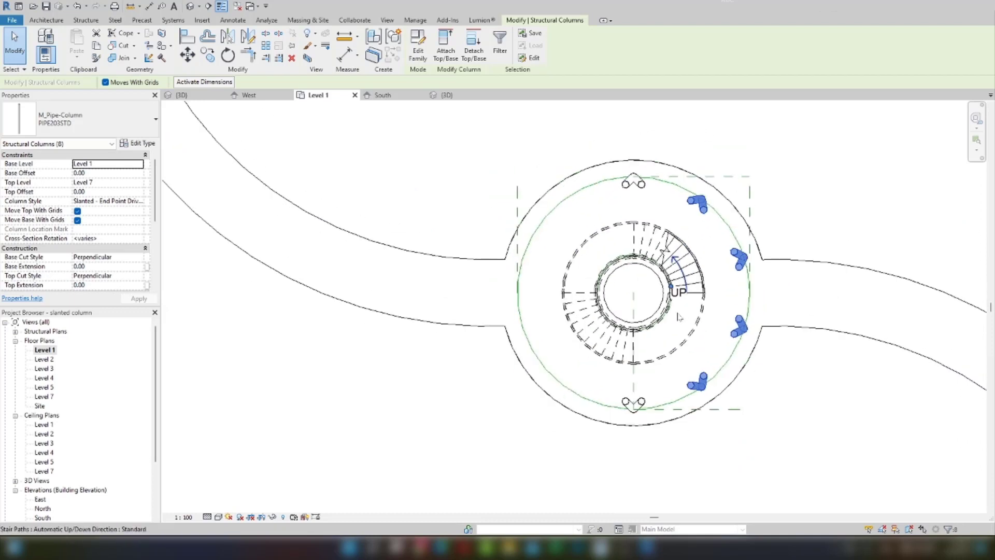
scroll(682, 315, "down", 1)
Step: Mirror-copy the eight columns across a vertical axis through the core centre
left_click(251, 43)
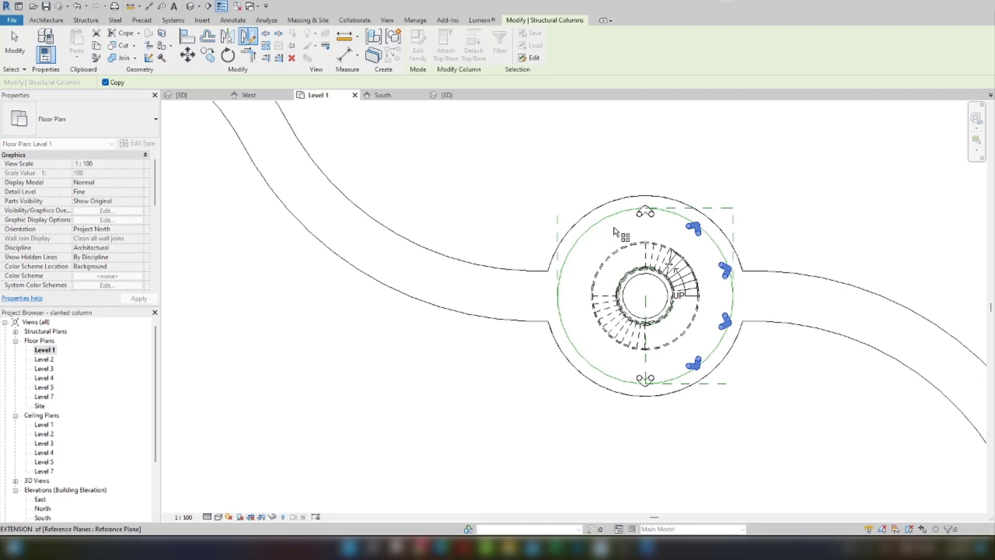
left_click(643, 306)
left_click(644, 450)
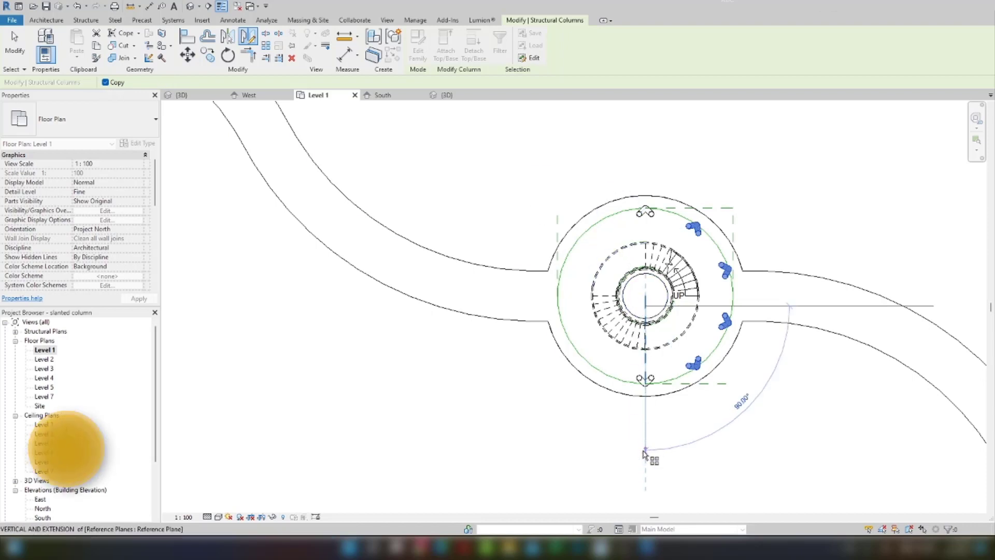
scroll(763, 451, "up", 2)
key("Escape")
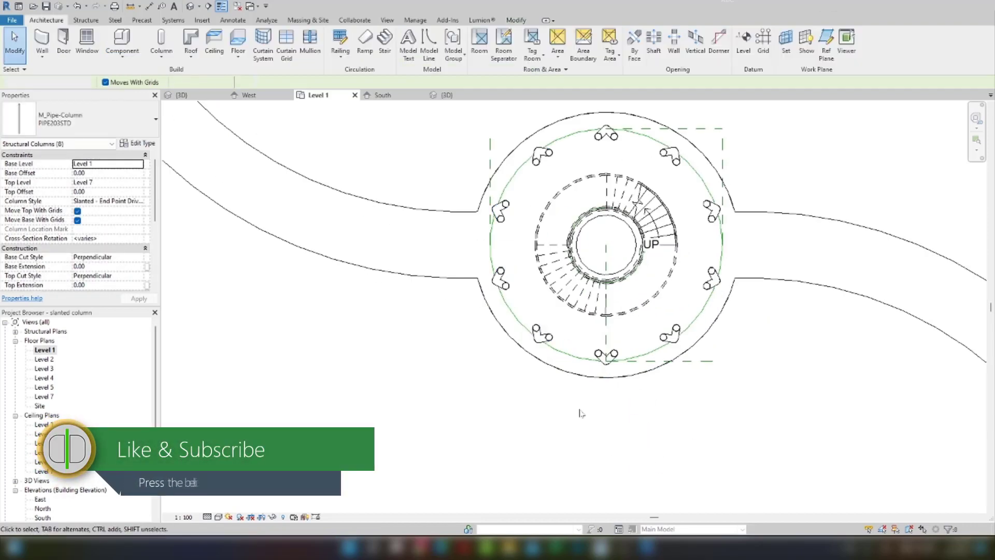
scroll(49, 517, "down", 2)
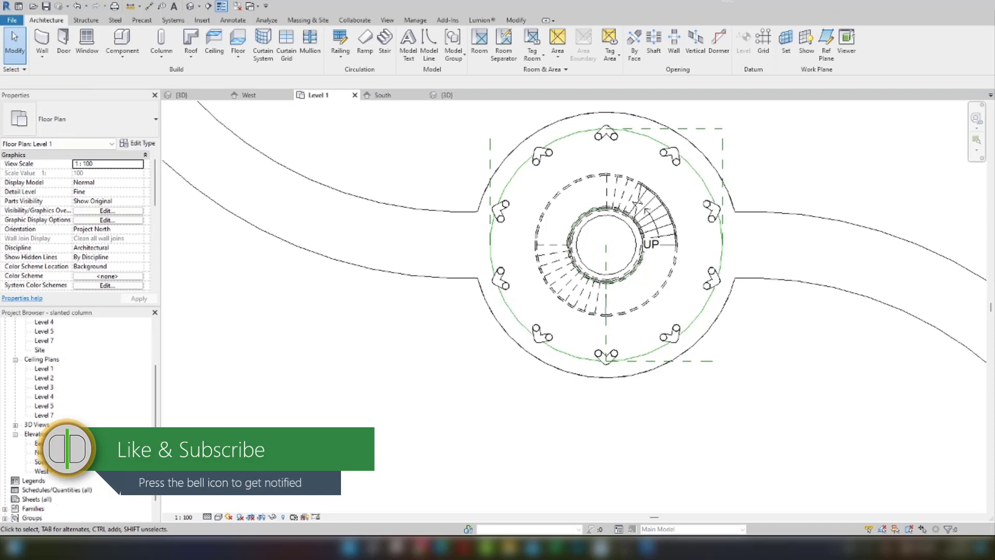
Step: View the tower in the South elevation and then in 3D
double_click(42, 462)
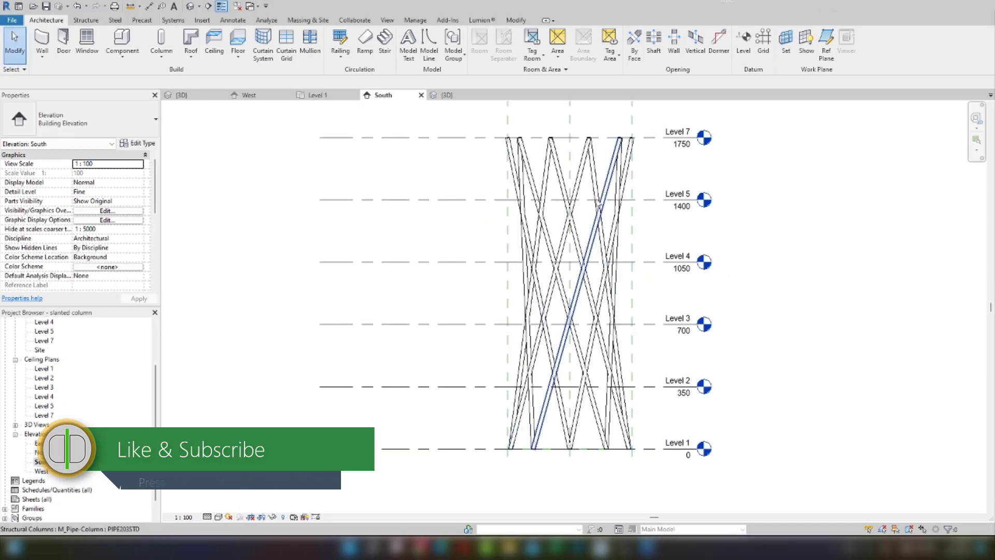
left_click(191, 7)
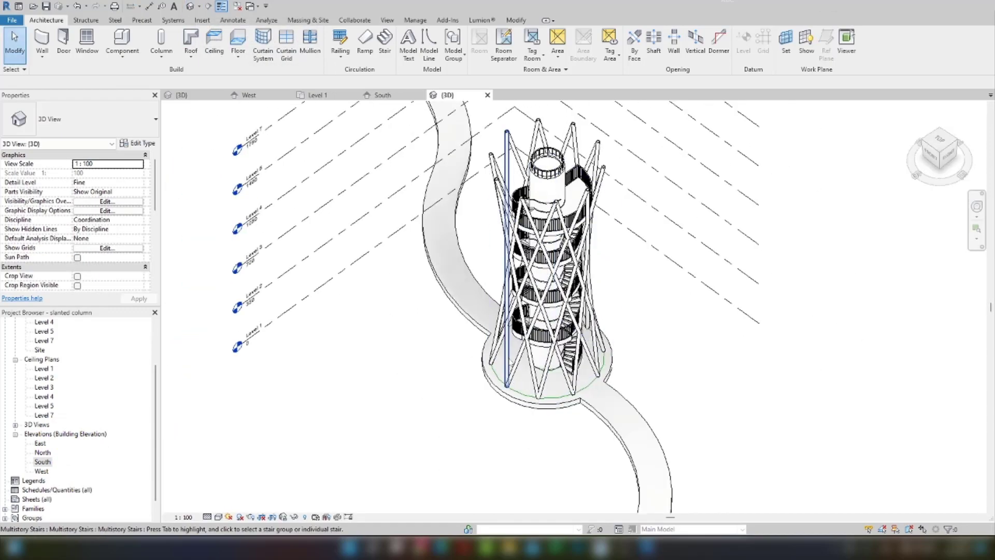
scroll(552, 454, "up", 5)
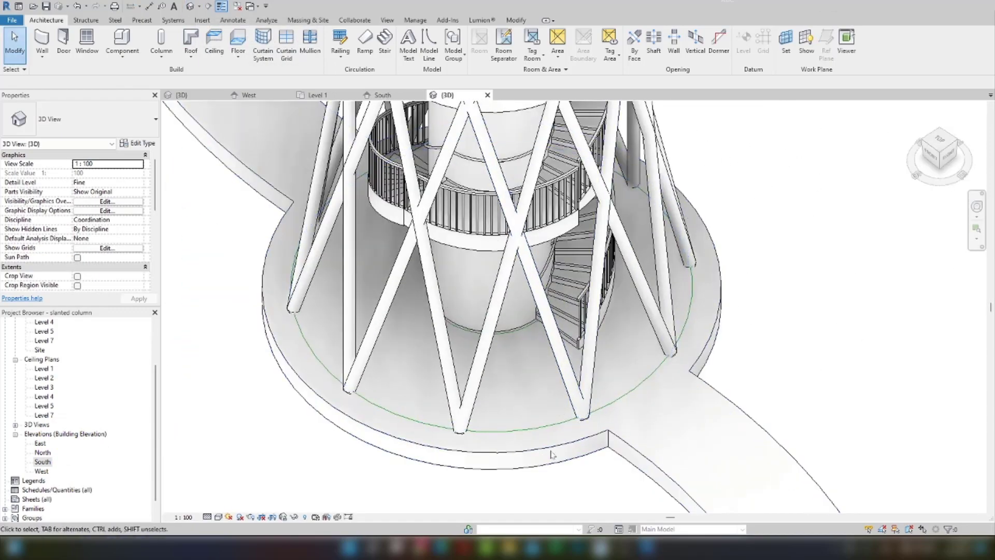
scroll(552, 455, "down", 5)
scroll(625, 340, "up", 6)
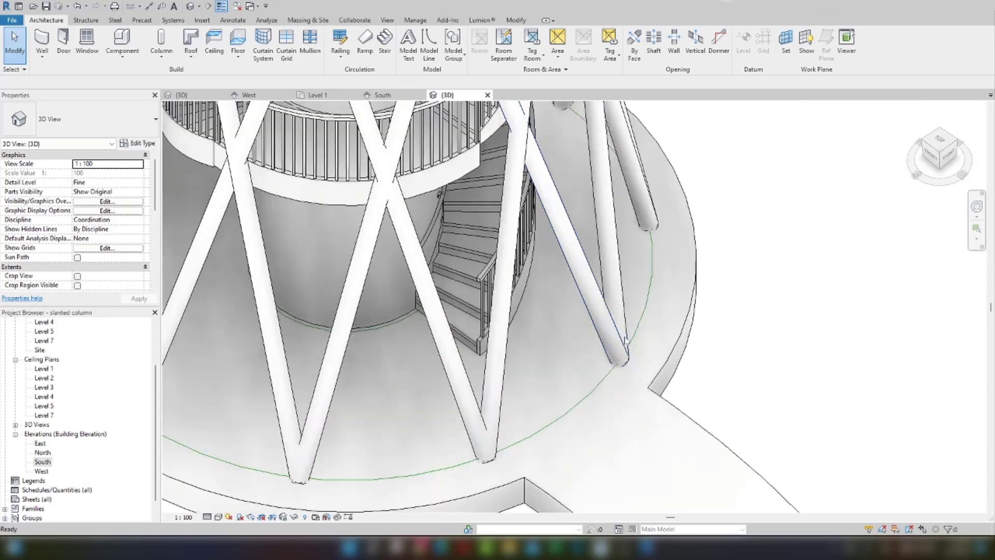
Step: Inspect one slanted pipe column in the 3D view, then clear the selection
left_click(625, 340)
scroll(664, 368, "down", 3)
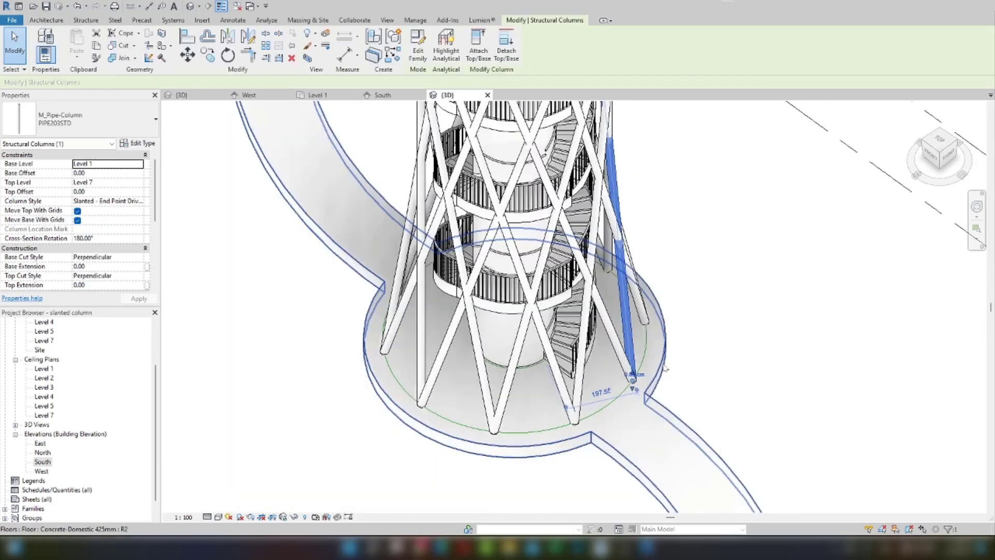
key("Escape")
scroll(665, 368, "down", 5)
scroll(570, 197, "up", 2)
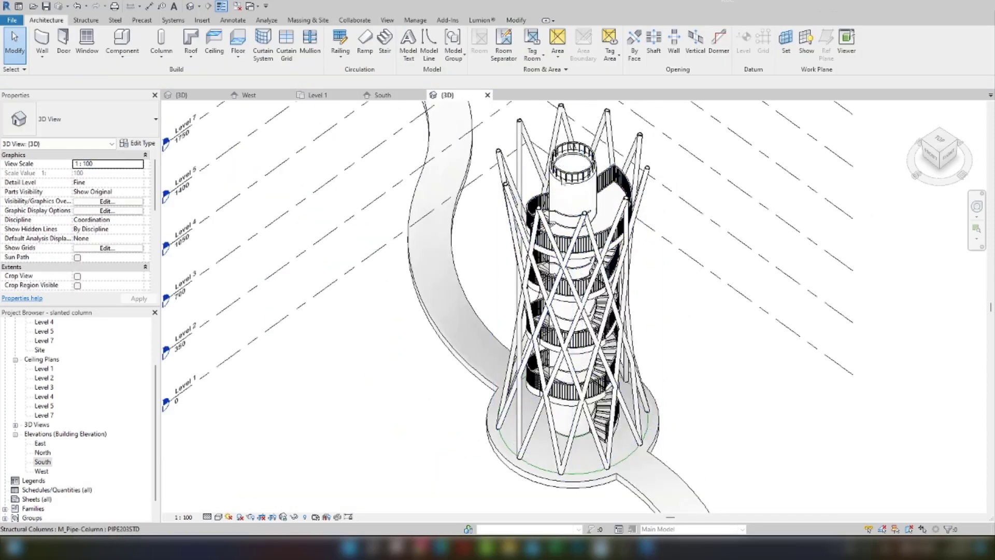
scroll(505, 191, "up", 2)
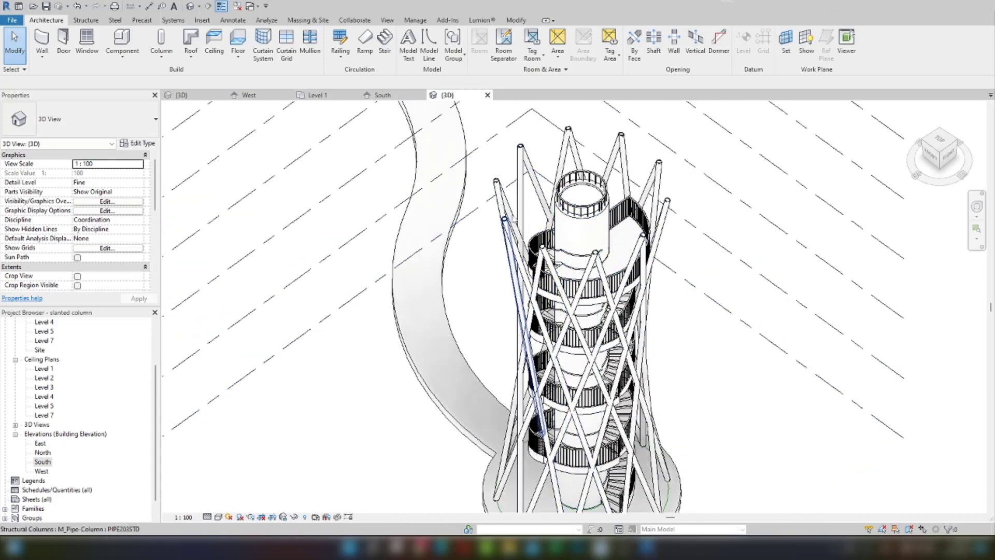
scroll(501, 224, "up", 2)
scroll(507, 221, "down", 1)
scroll(514, 218, "down", 1)
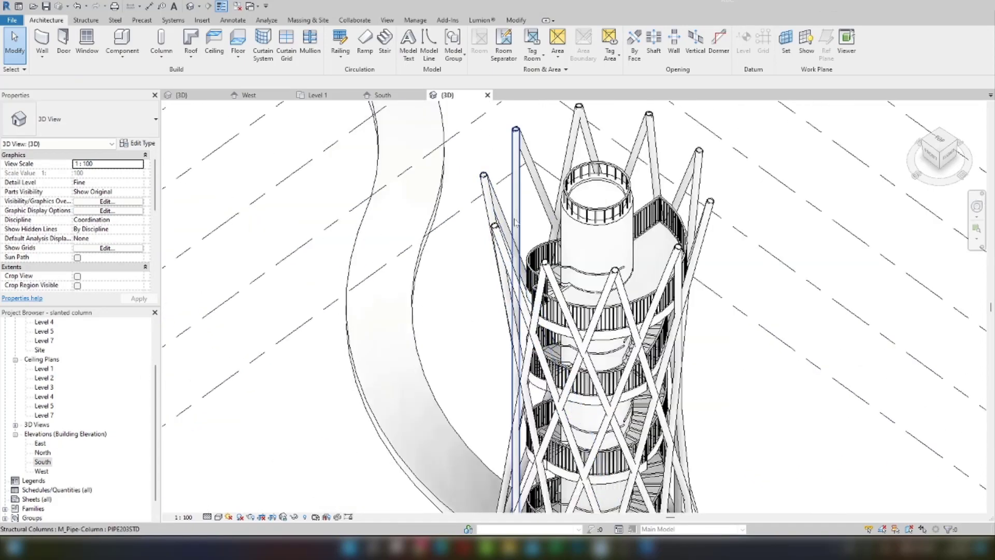
scroll(514, 218, "down", 2)
scroll(43, 369, "up", 2)
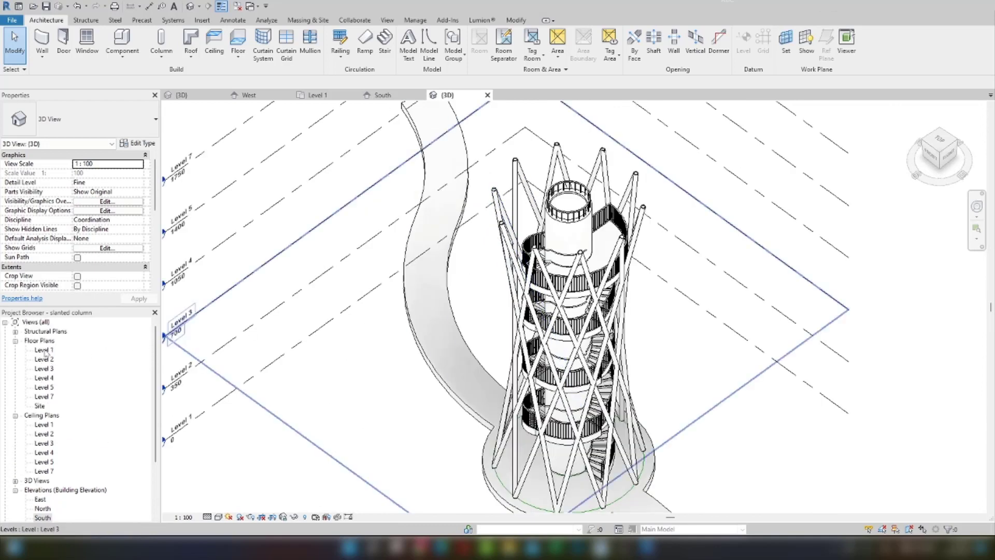
scroll(548, 271, "down", 2)
scroll(547, 271, "up", 1)
scroll(548, 271, "down", 1)
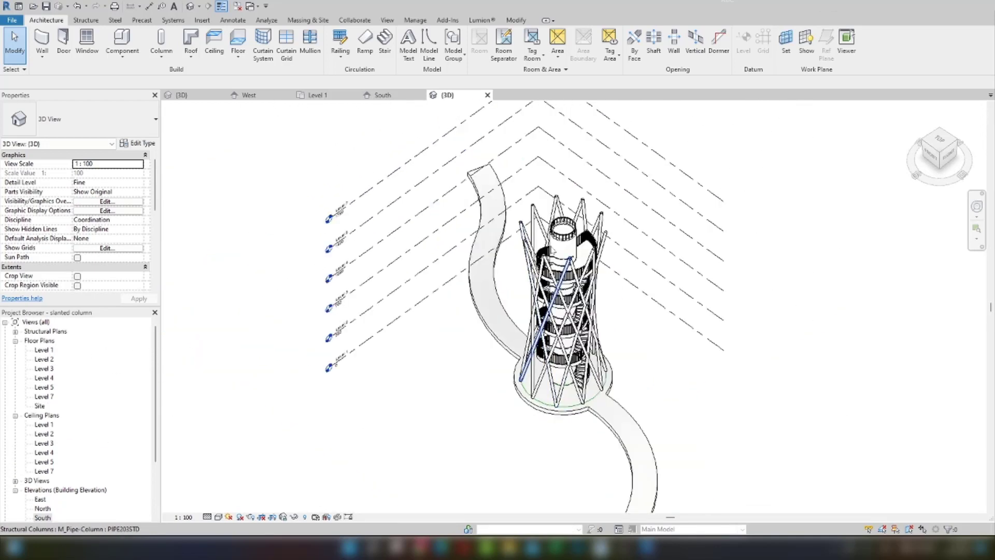
scroll(557, 221, "up", 1)
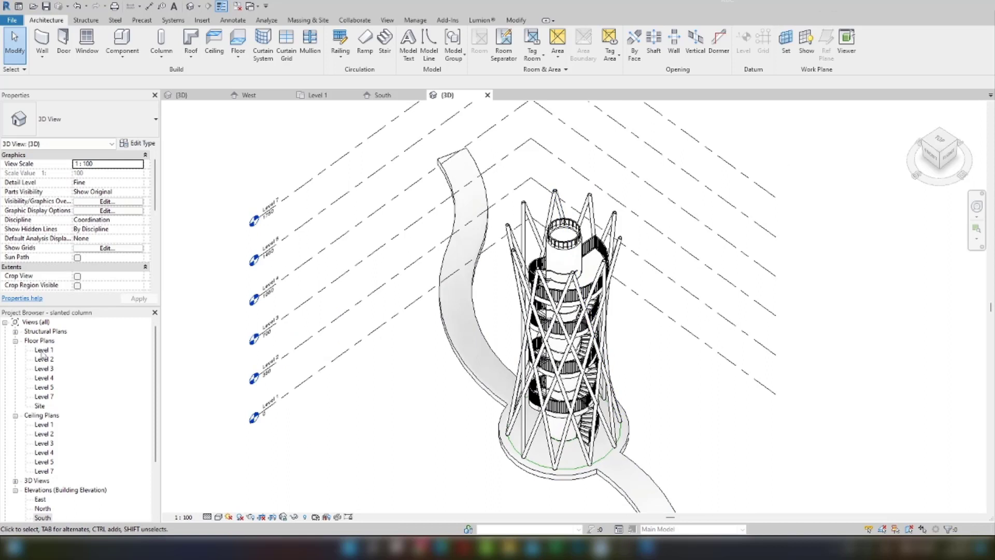
Step: Open the Level 7 floor plan
double_click(44, 397)
scroll(514, 276, "up", 2)
scroll(521, 266, "down", 2)
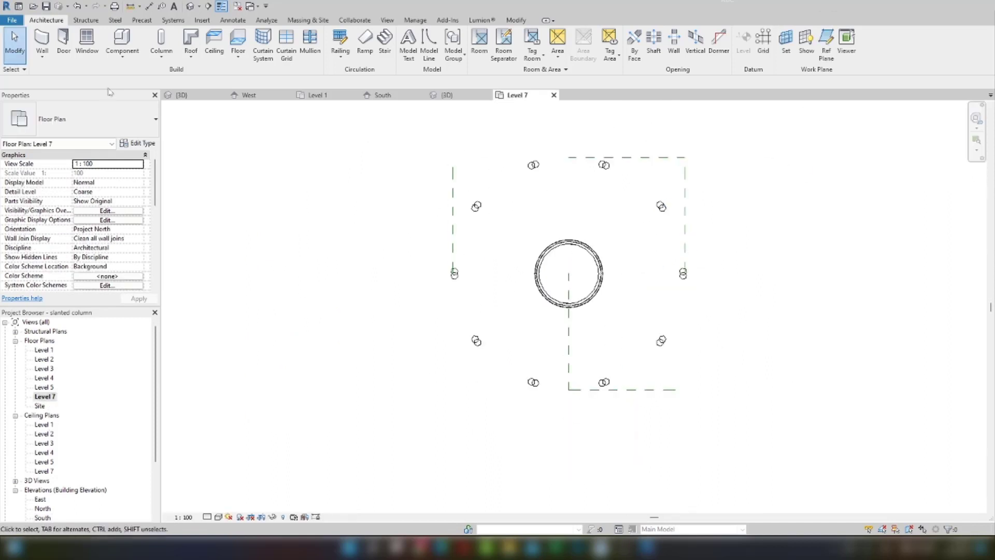
Step: Create an in-place Generic Models component named Generic Models 1
left_click(127, 62)
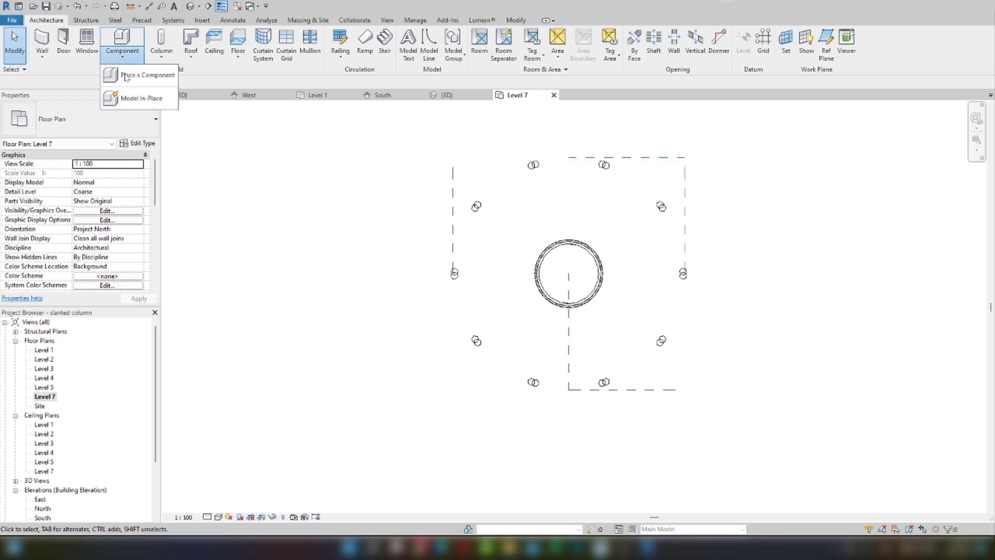
left_click(139, 101)
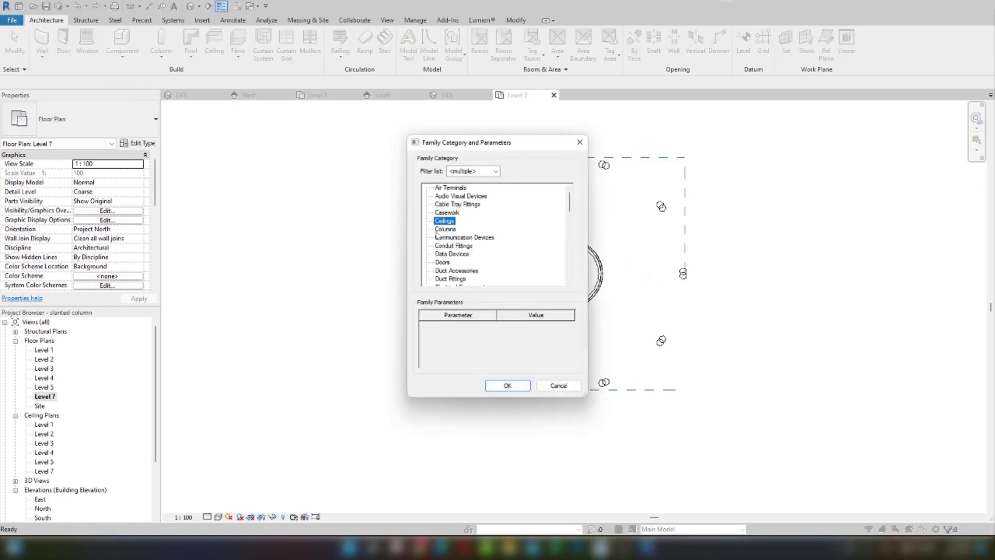
key("g")
left_click(503, 387)
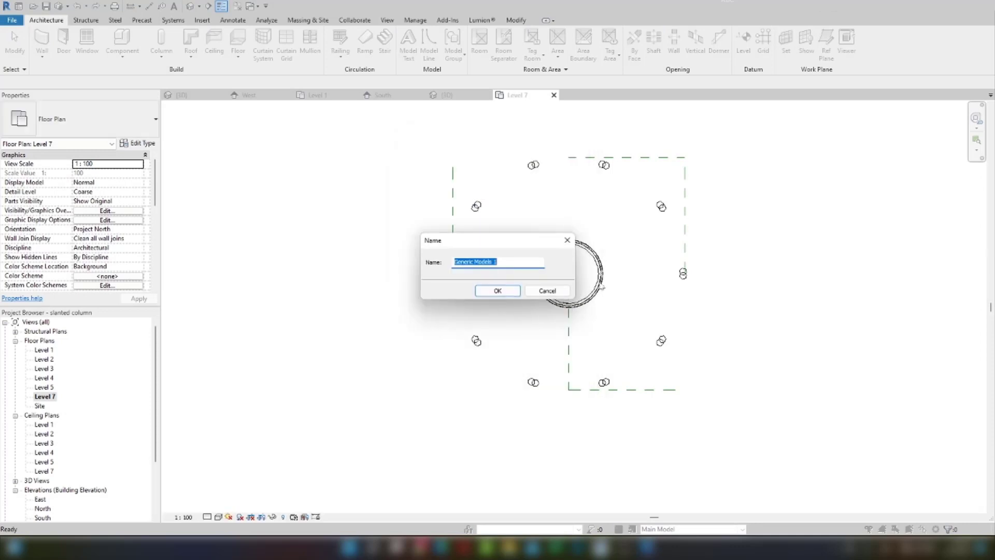
left_click(498, 291)
scroll(641, 290, "up", 2)
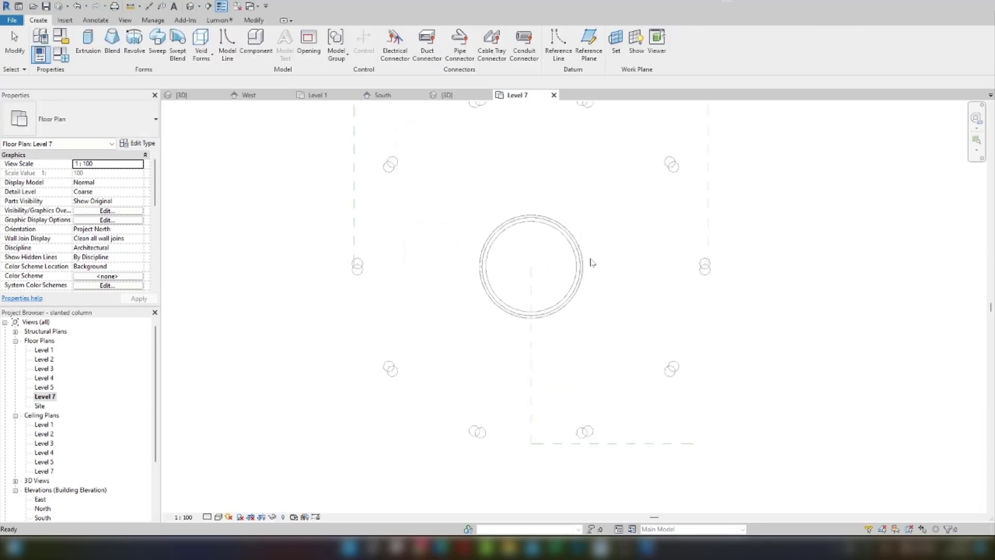
scroll(532, 358, "down", 2)
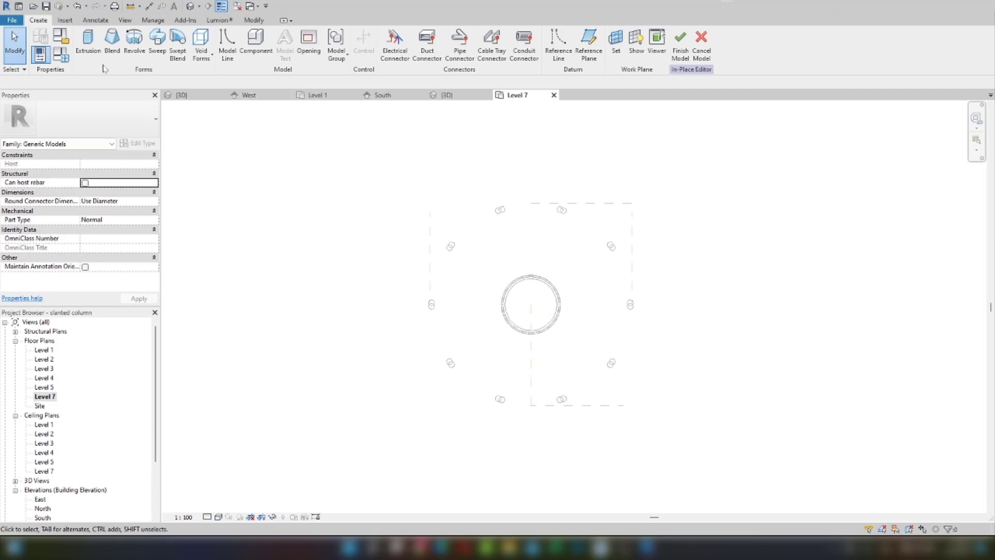
Step: Sketch an extrusion circle of radius 360 centred on the core
left_click(88, 44)
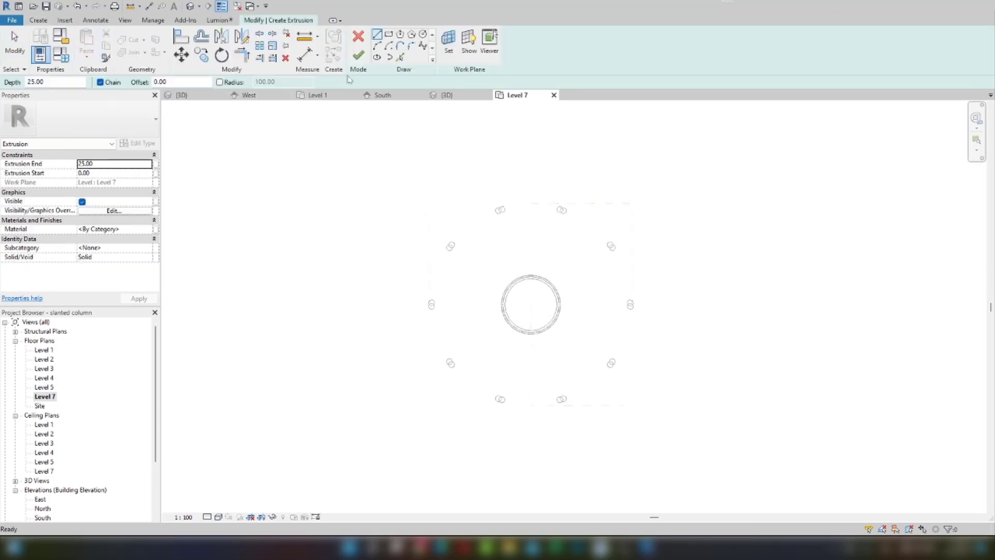
left_click(422, 35)
scroll(539, 286, "up", 2)
left_click(525, 317)
scroll(676, 301, "up", 4)
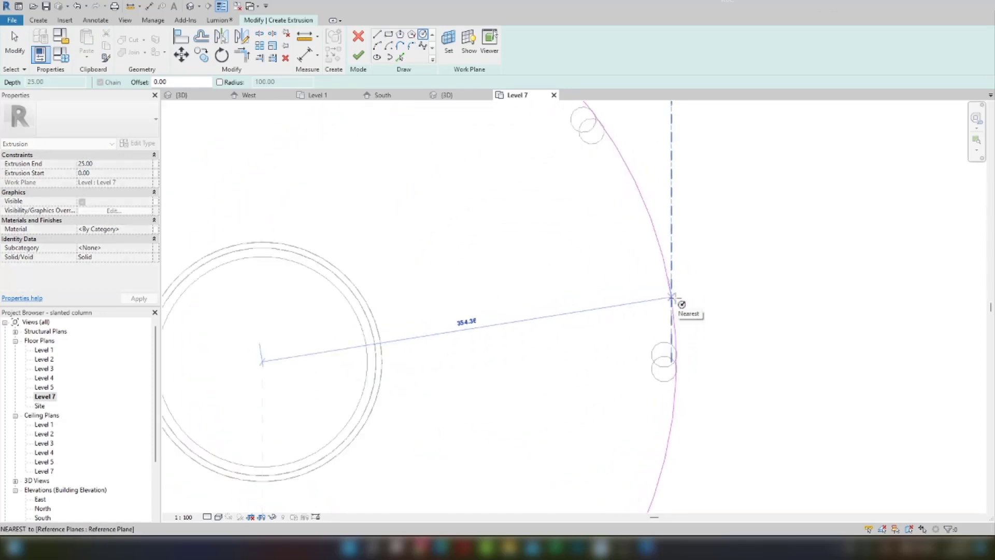
scroll(672, 297, "up", 2)
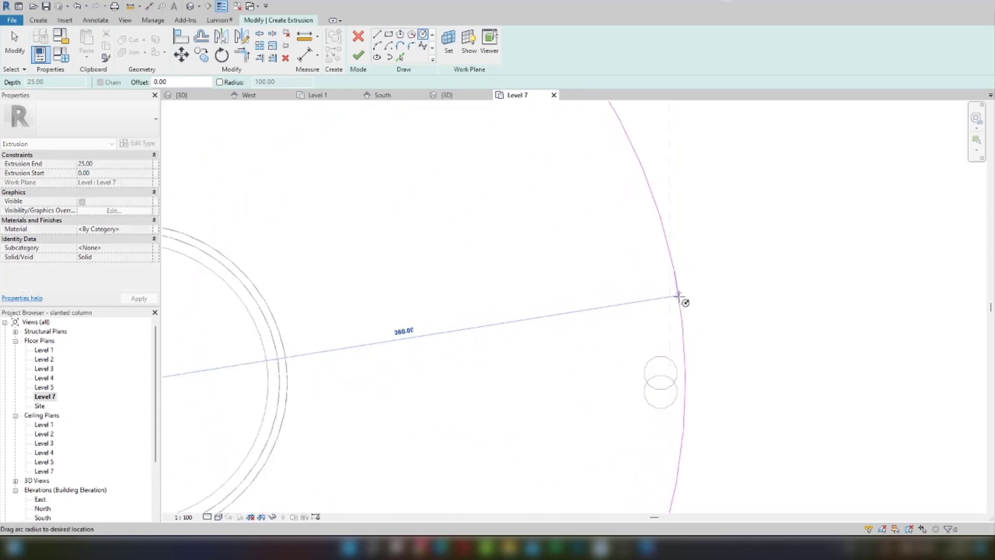
left_click(682, 296)
scroll(676, 249, "down", 5)
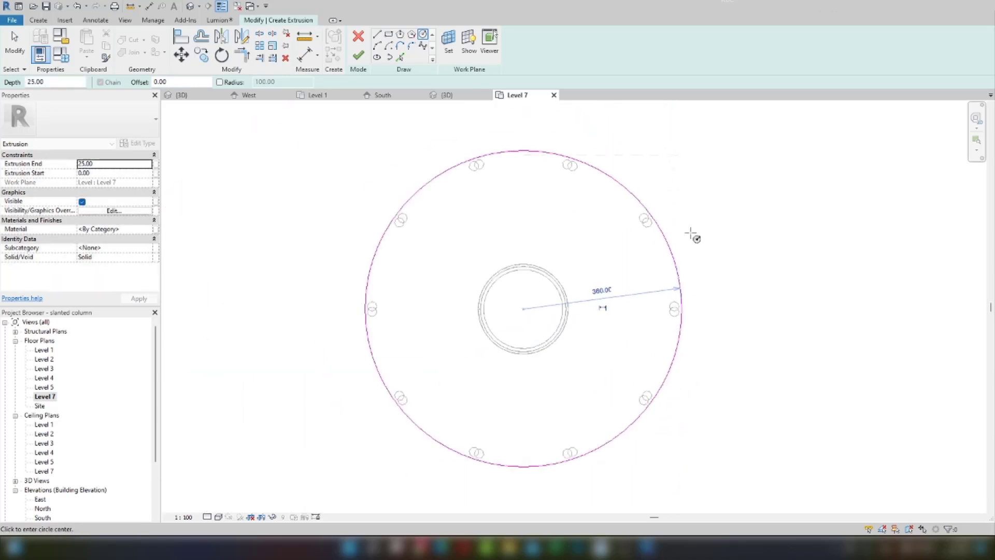
key("Escape")
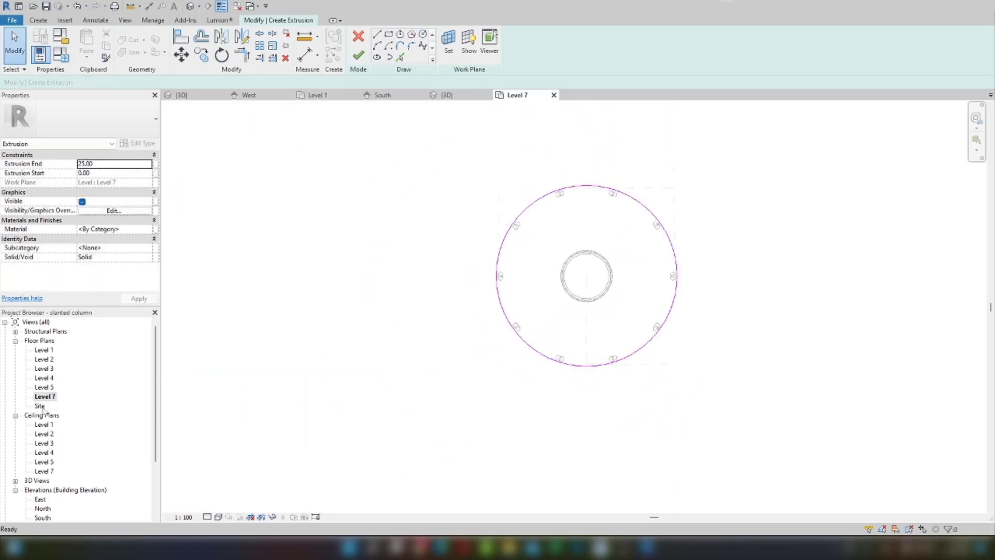
Step: Select the circle and switch to Pick Lines with offset 25
scroll(625, 217, "up", 3)
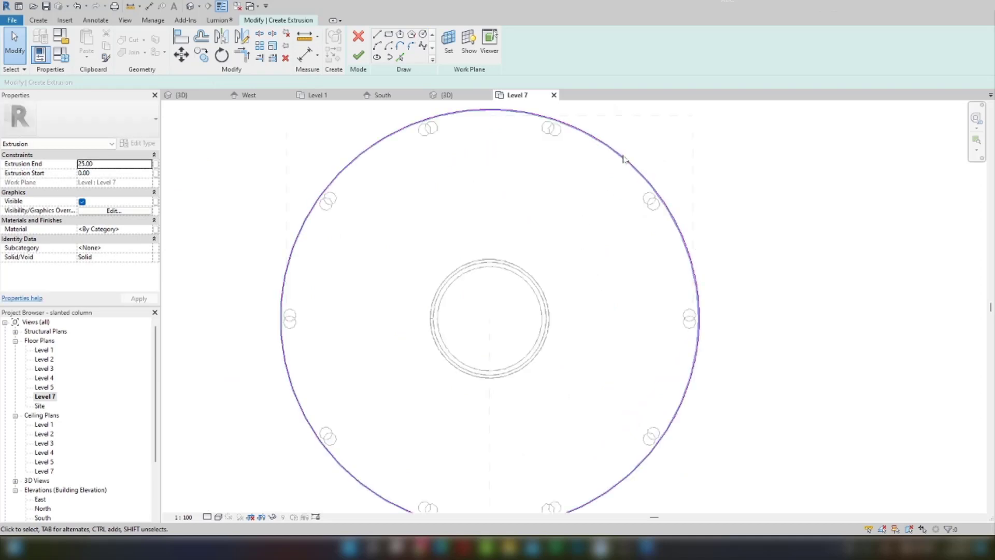
left_click(620, 158)
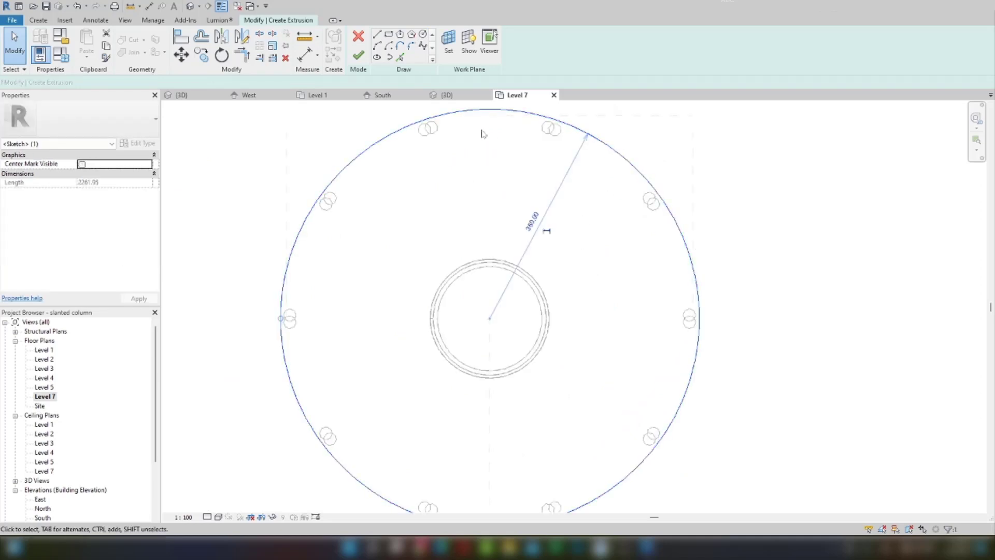
left_click(399, 58)
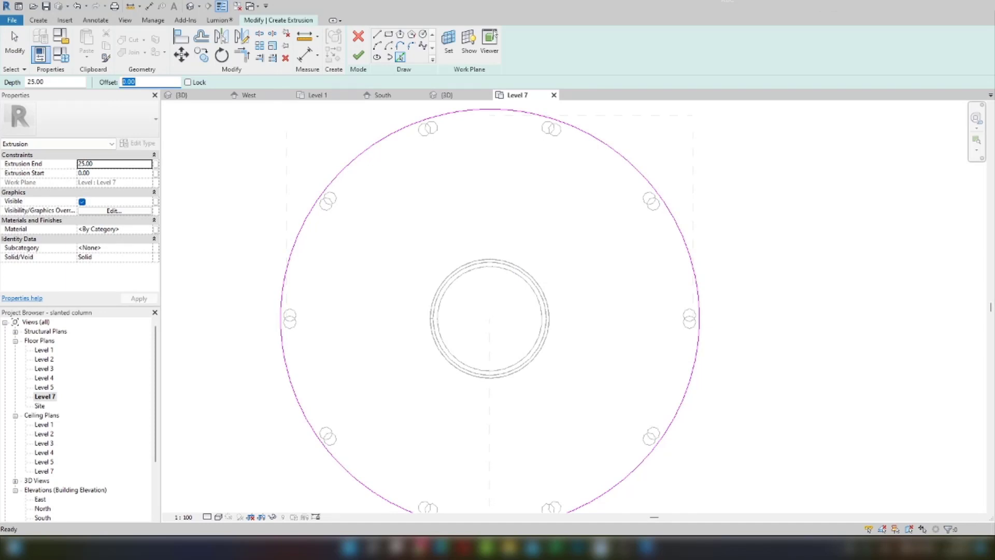
type("25")
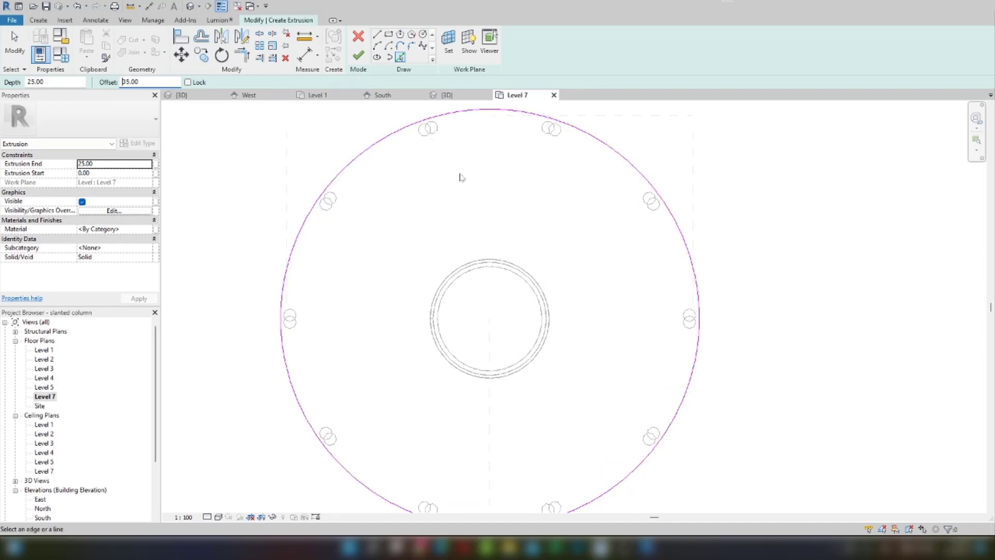
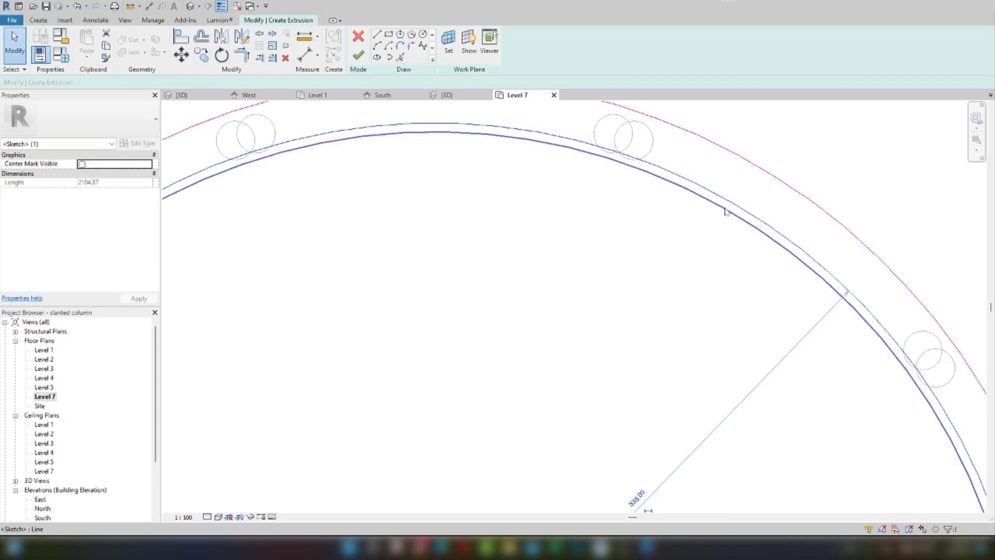
Step: Set the inner circle's new radius and change Extrusion End from 25 to 30.00
left_click(620, 281)
scroll(614, 269, "down", 4)
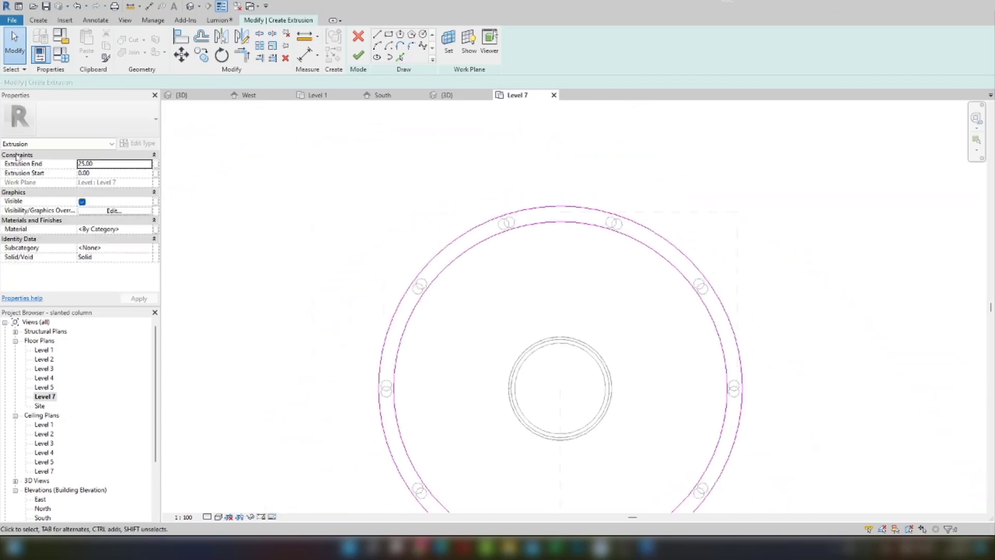
left_click(118, 165)
key("ctrl+z")
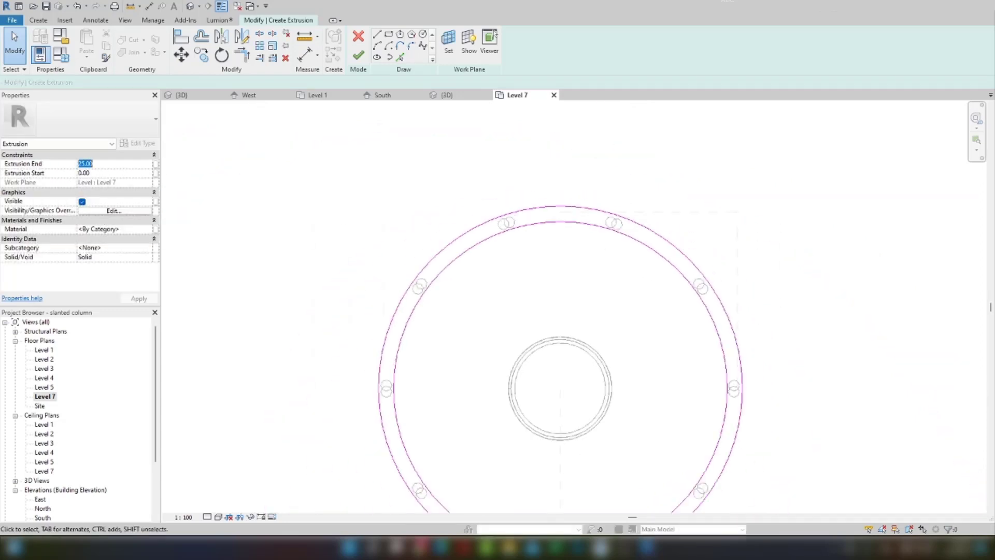
type("30")
key("Return")
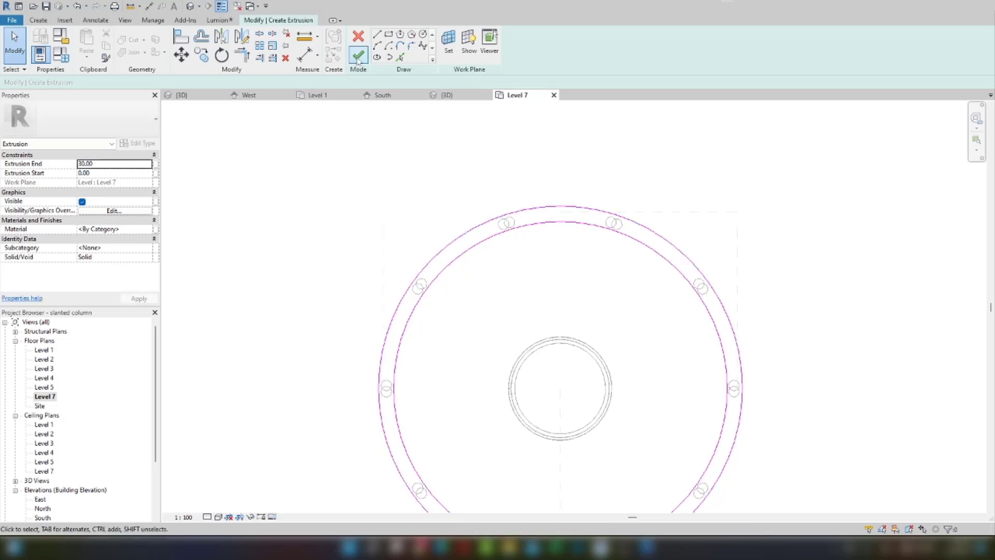
Step: Finish the sketch to create the ring extrusion
left_click(358, 55)
scroll(570, 162, "down", 3)
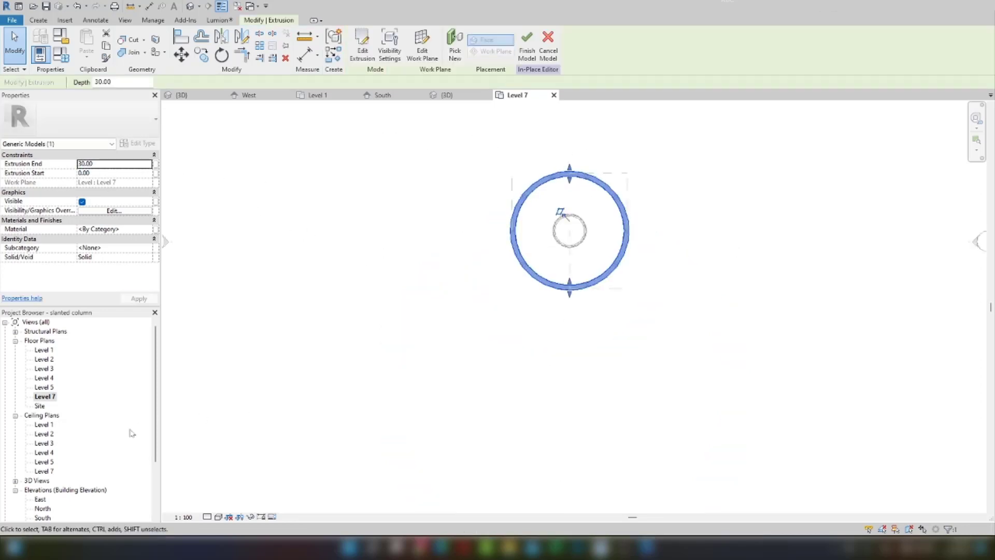
scroll(39, 474, "down", 3)
Step: Inspect the ring extrusion capping the slanted columns in the South elevation
double_click(43, 443)
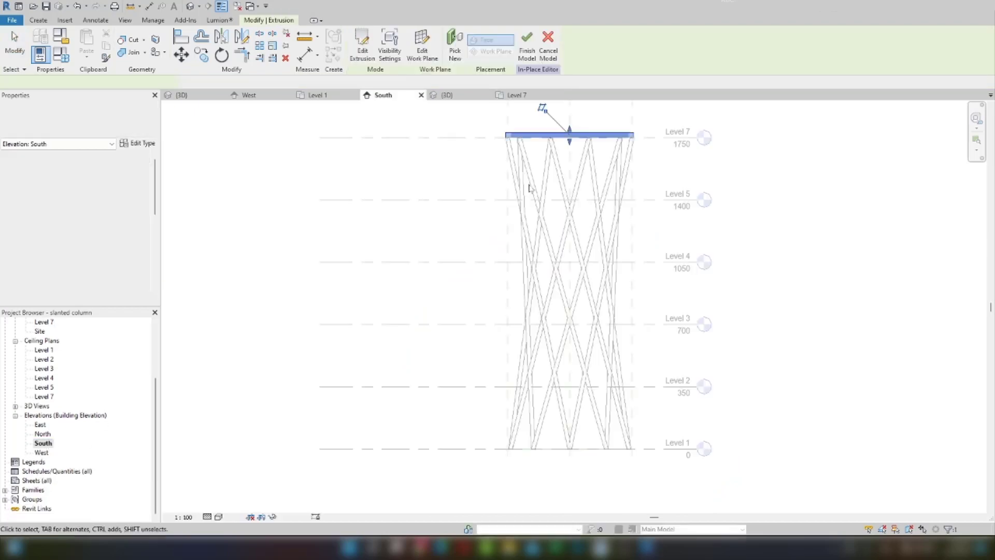
left_click(570, 134)
scroll(571, 134, "up", 4)
scroll(714, 119, "up", 1)
scroll(951, 218, "up", 2)
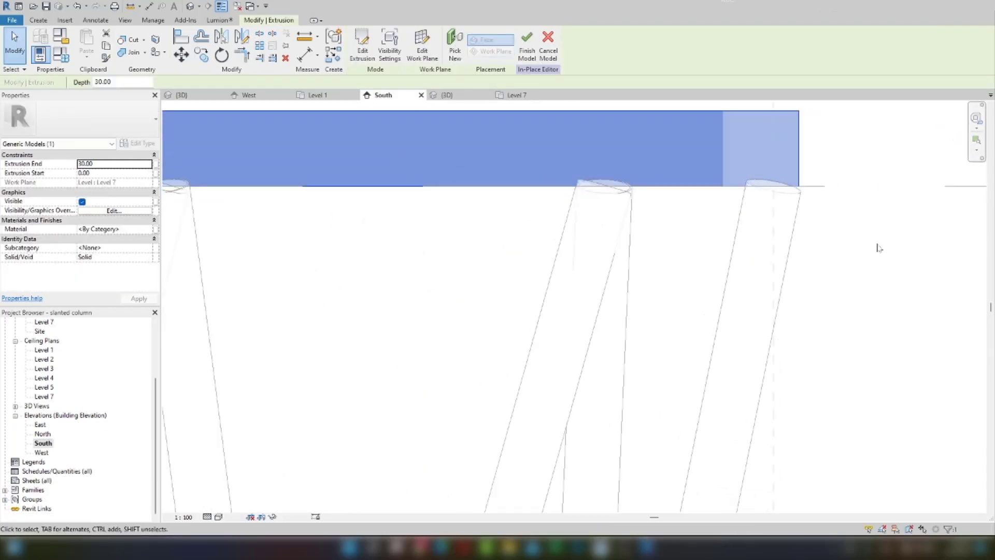
scroll(777, 239, "down", 6)
left_click(611, 253)
scroll(612, 253, "up", 2)
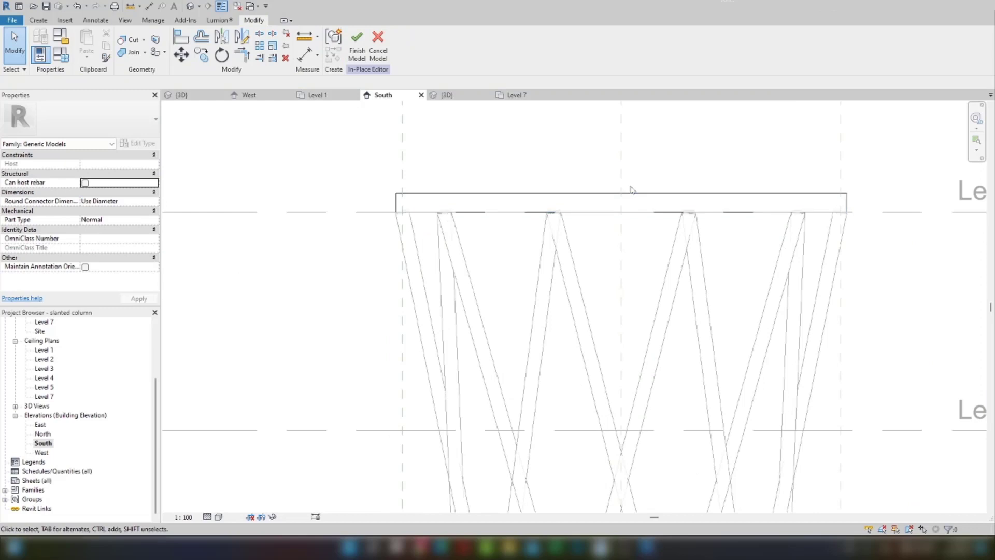
scroll(387, 209, "up", 8)
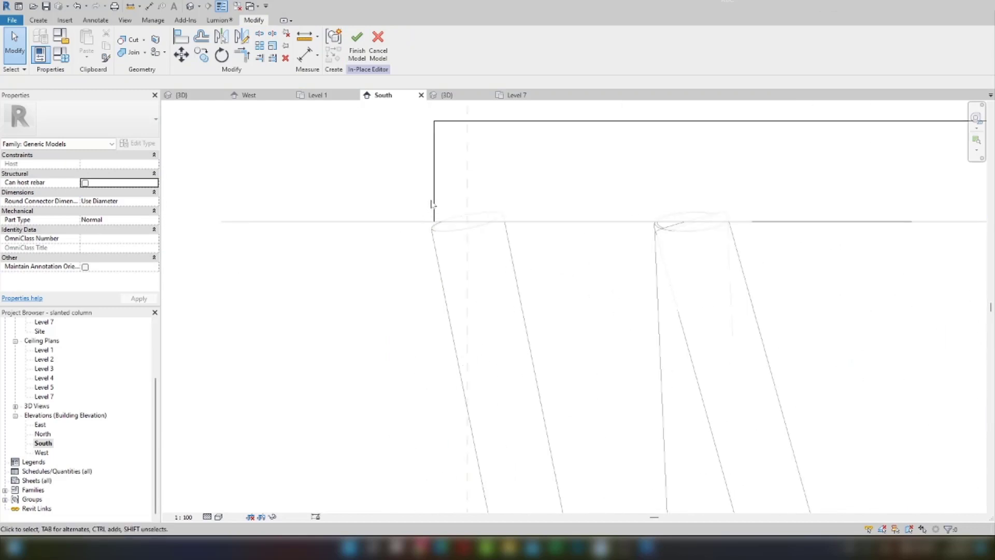
left_click(420, 242)
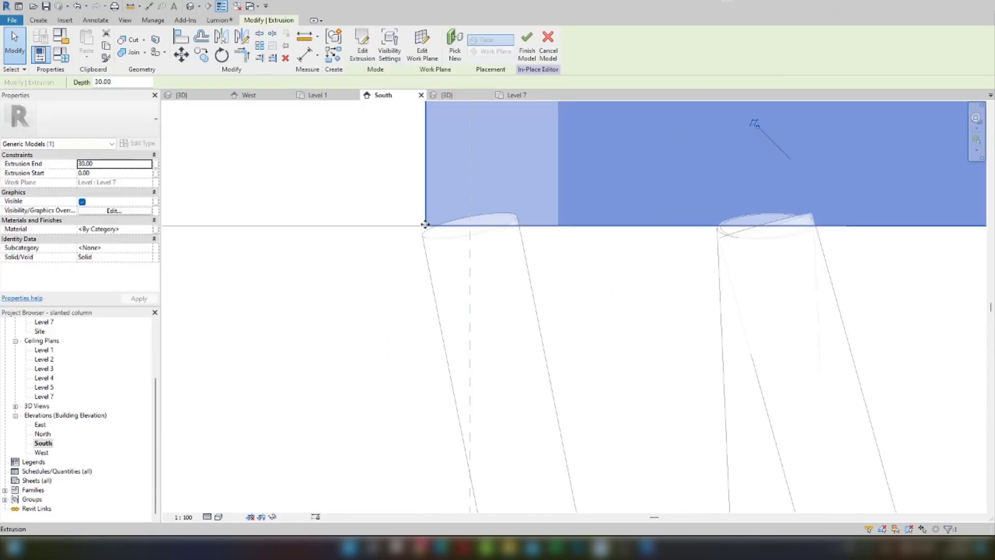
scroll(424, 222, "down", 1)
scroll(61, 428, "up", 3)
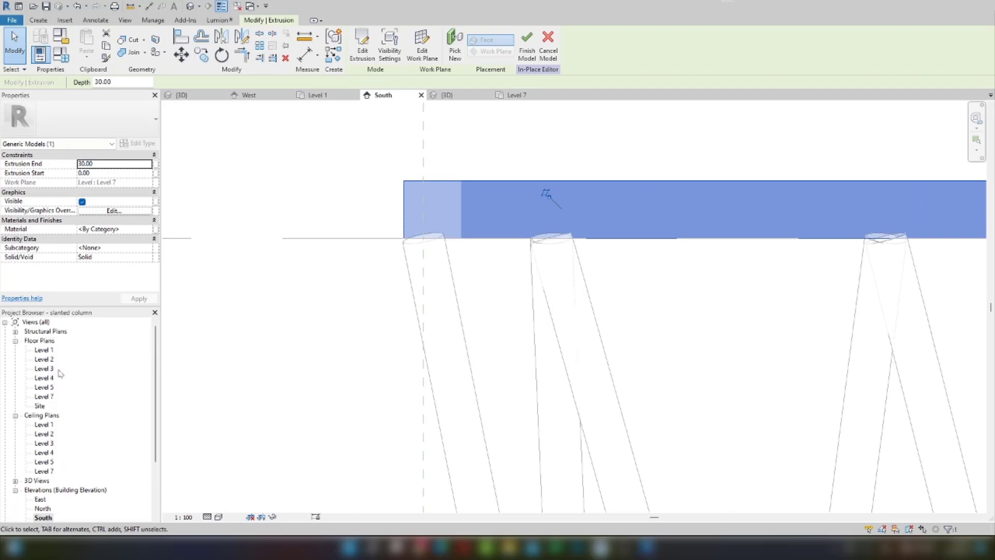
Step: Return to the Level 7 floor plan via Level 1
double_click(46, 350)
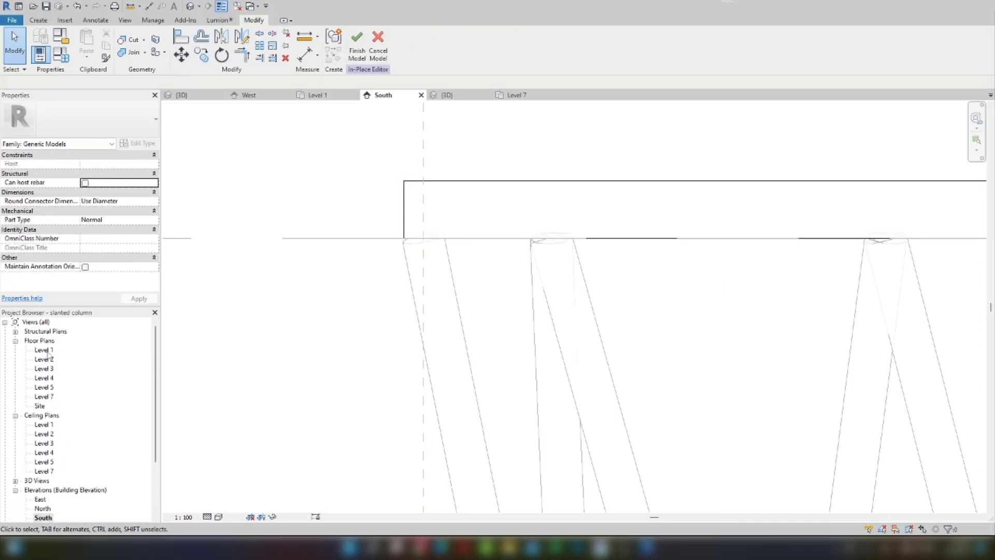
double_click(44, 396)
scroll(570, 217, "up", 4)
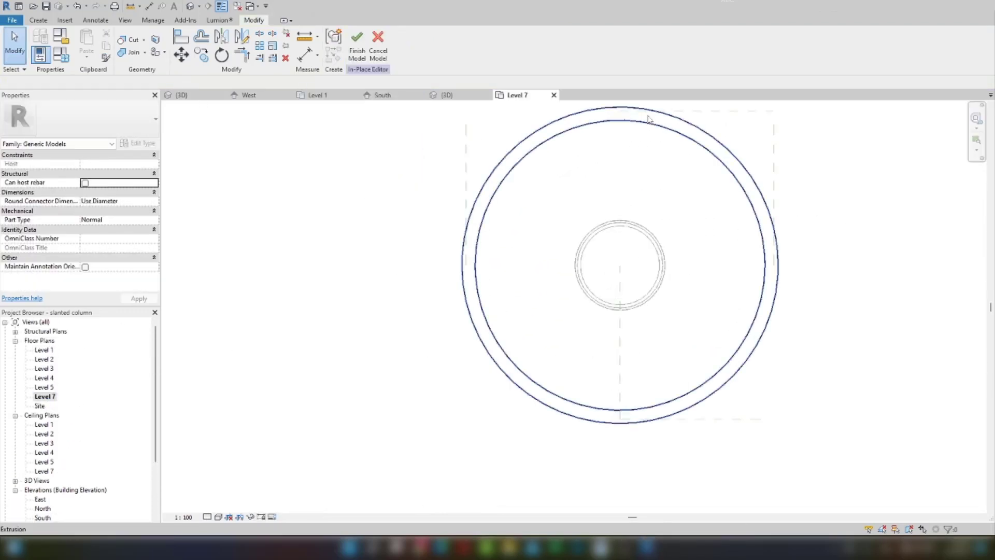
Step: Edit the ring extrusion's sketch and delete its outer circle
double_click(651, 116)
scroll(755, 153, "up", 3)
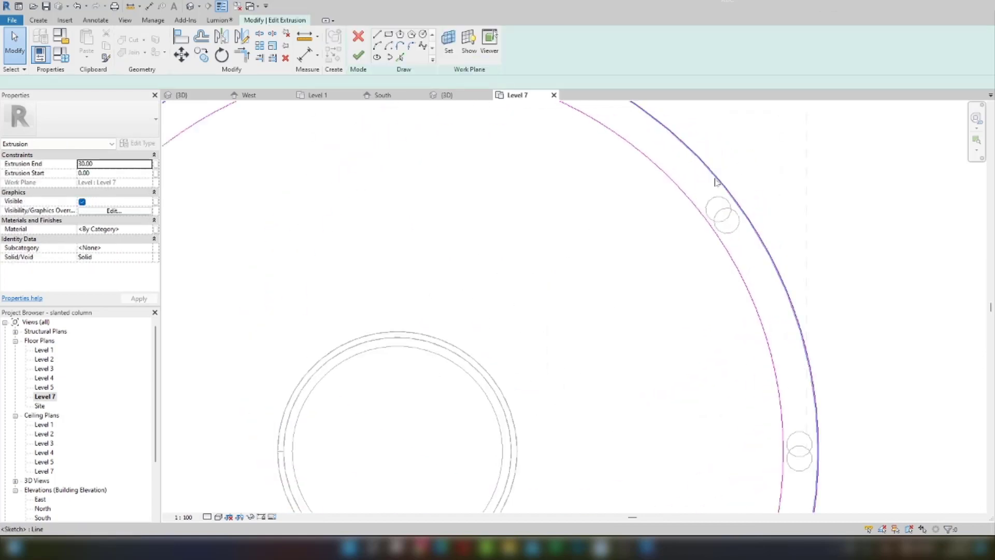
left_click(715, 177)
scroll(607, 294, "down", 3)
key("p")
Step: Pick the outer edge with offset 5 to create the new outer boundary
key("l")
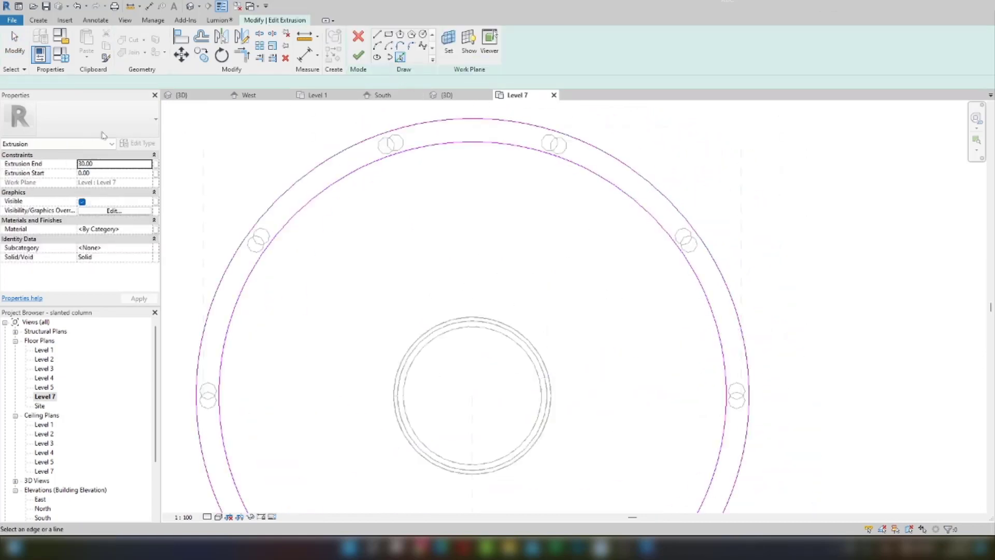
left_click(125, 82)
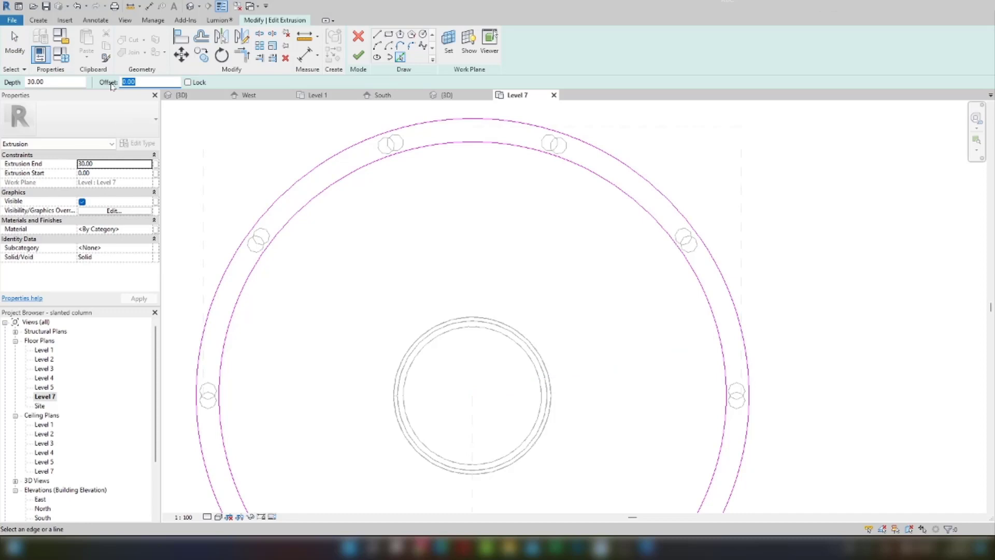
type("5")
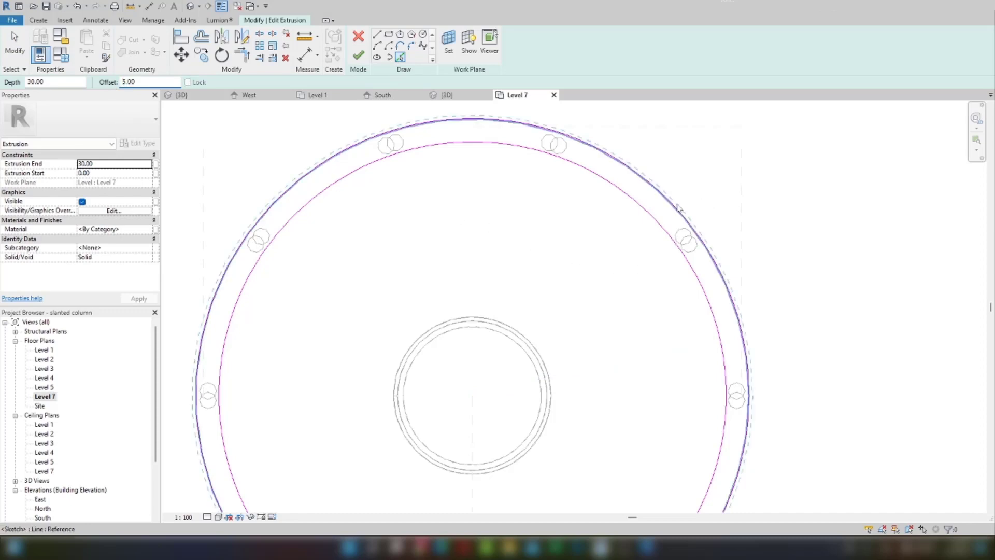
scroll(662, 197, "up", 3)
left_click(667, 204)
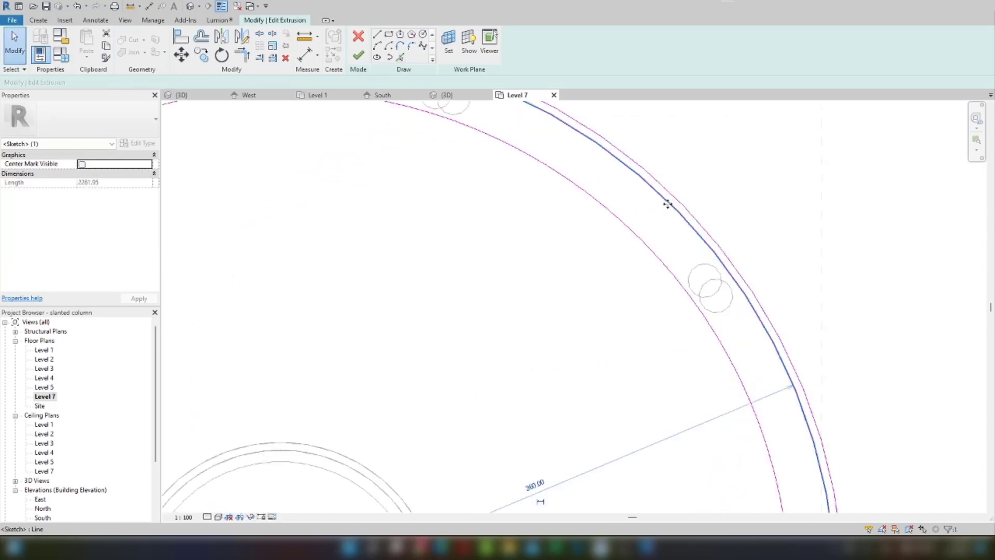
key("Escape")
key("Escape")
scroll(683, 224, "down", 5)
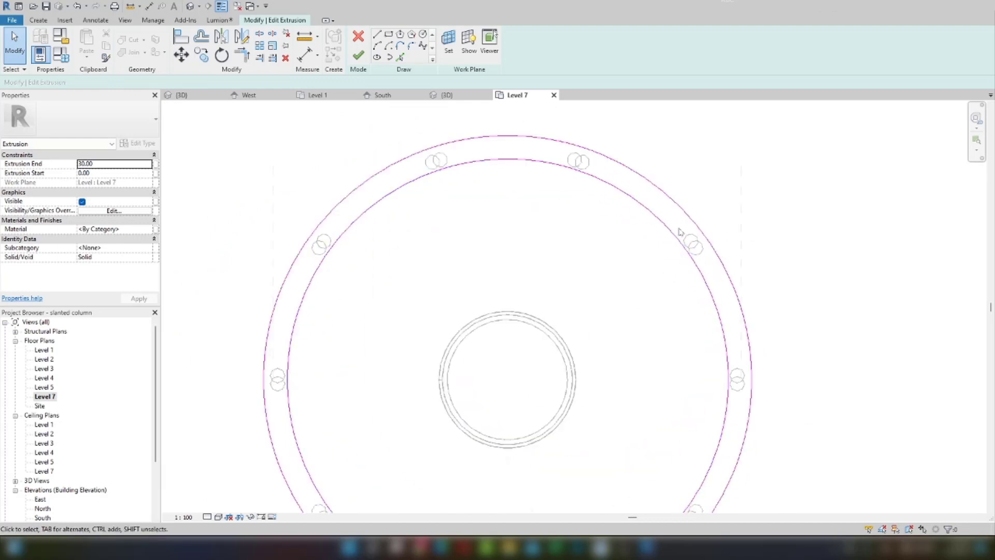
scroll(668, 299, "down", 4)
scroll(652, 381, "up", 3)
scroll(670, 300, "down", 2)
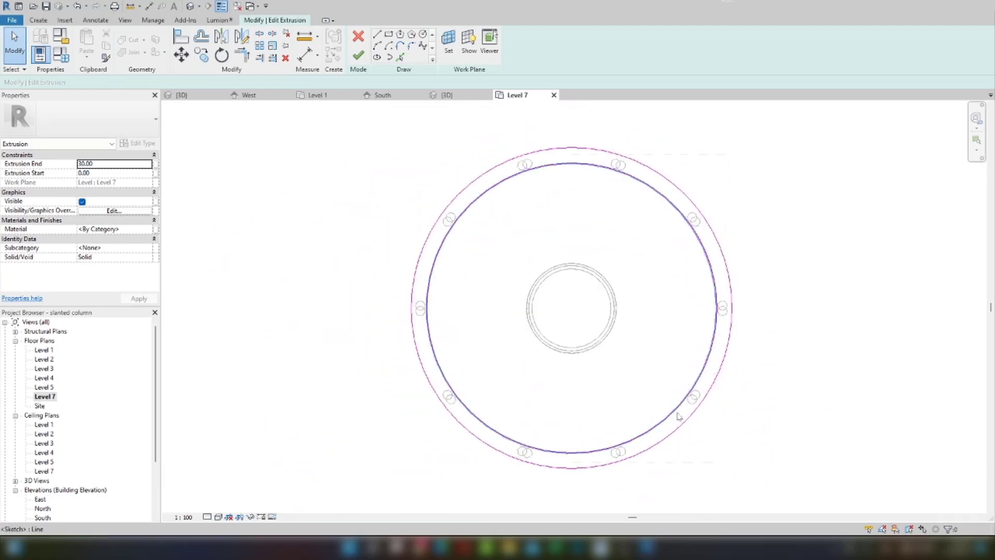
scroll(645, 438, "up", 2)
scroll(578, 382, "down", 2)
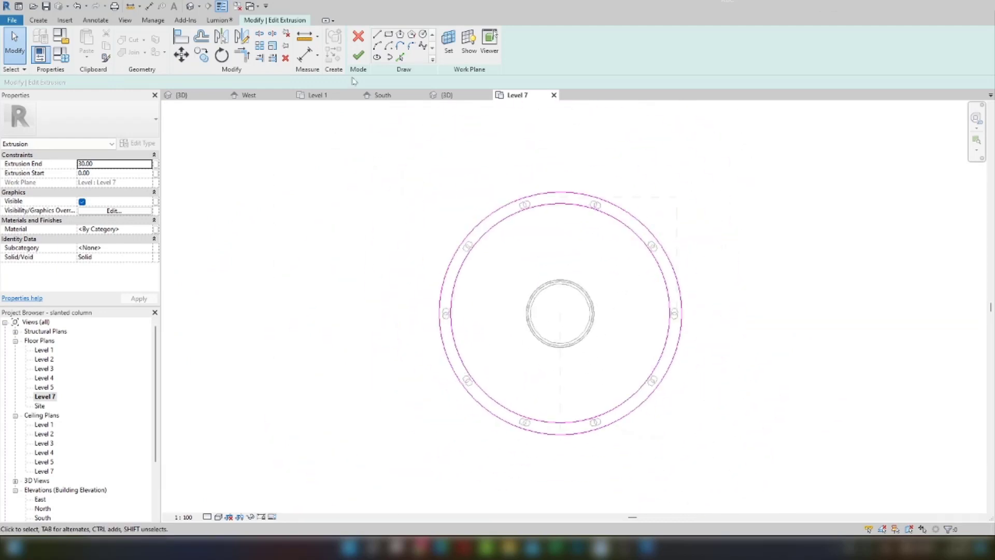
Step: Finish the edited ring sketch and deselect the extrusion
left_click(358, 55)
scroll(510, 256, "up", 2)
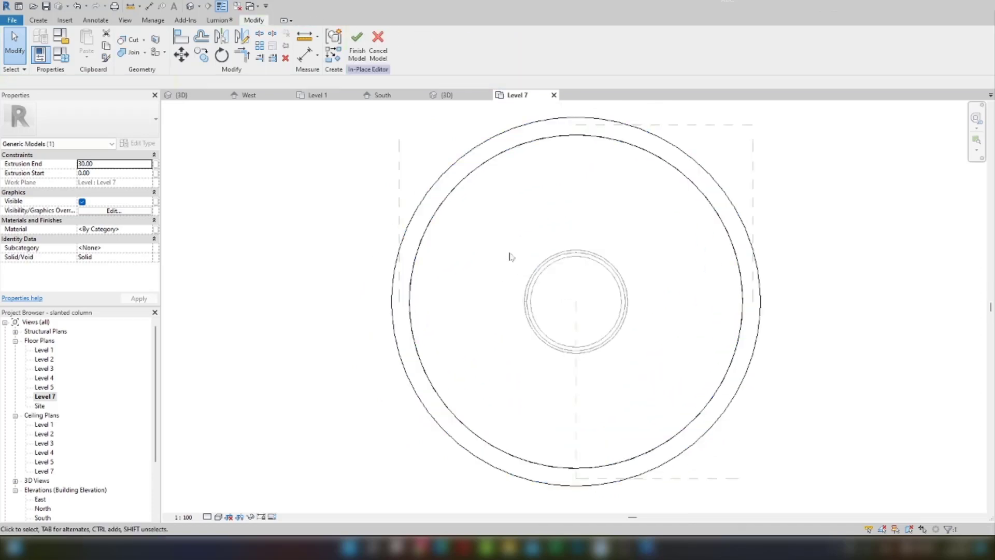
left_click(510, 256)
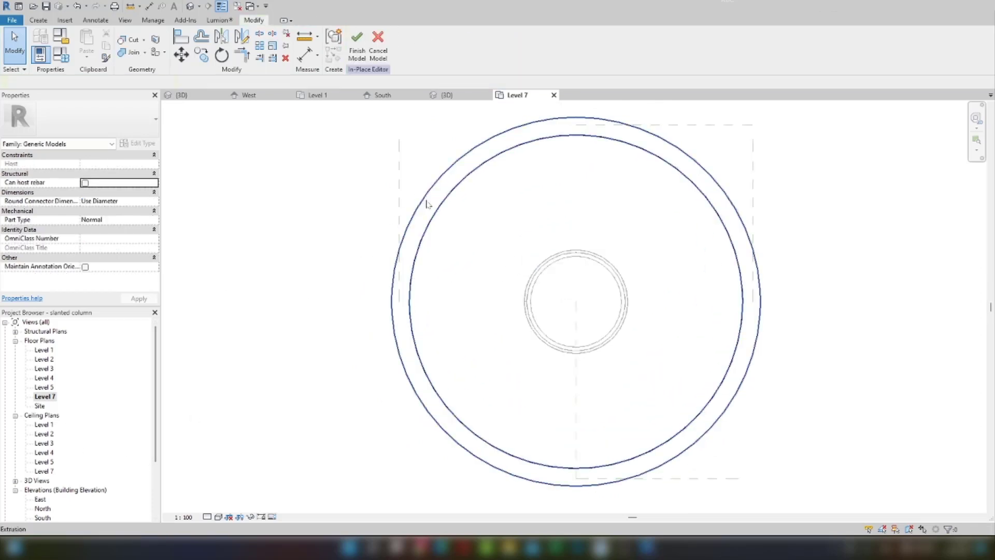
Step: Select the ring extrusion in the South elevation view
left_click(424, 204)
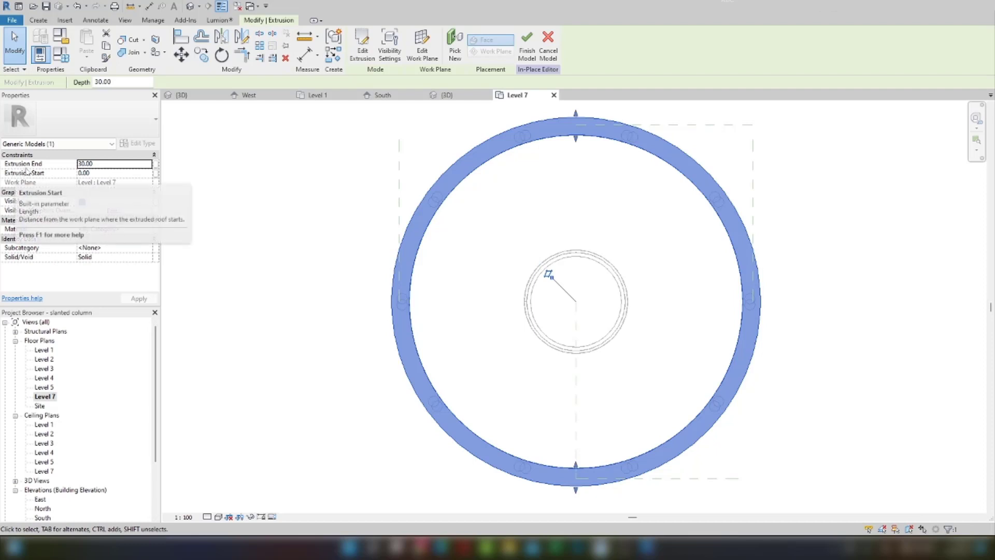
left_click(304, 217)
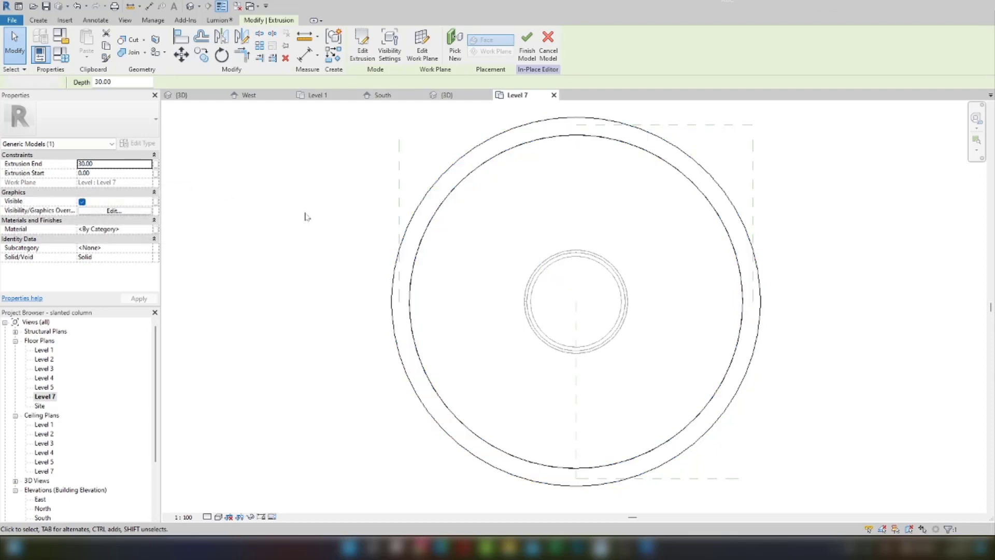
scroll(443, 276, "down", 1)
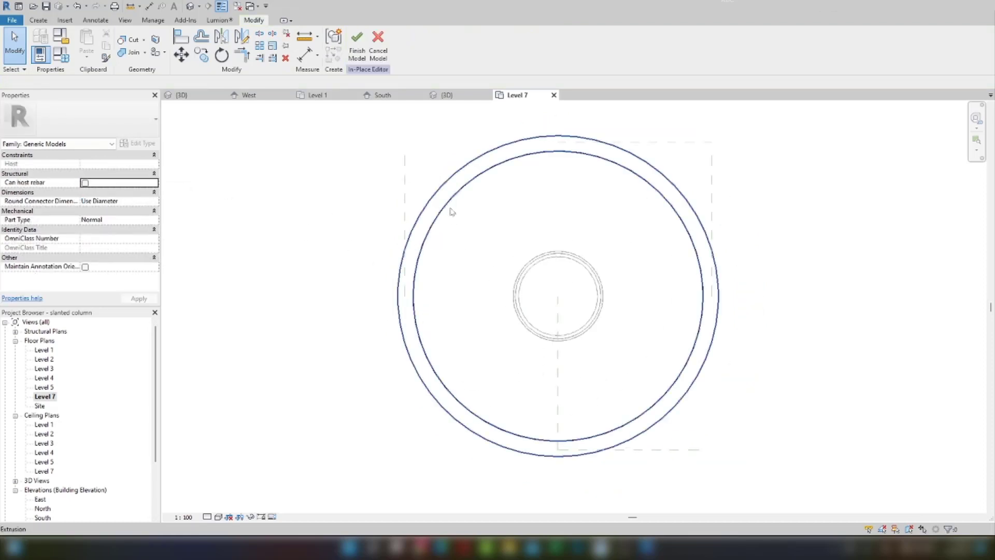
left_click(450, 208)
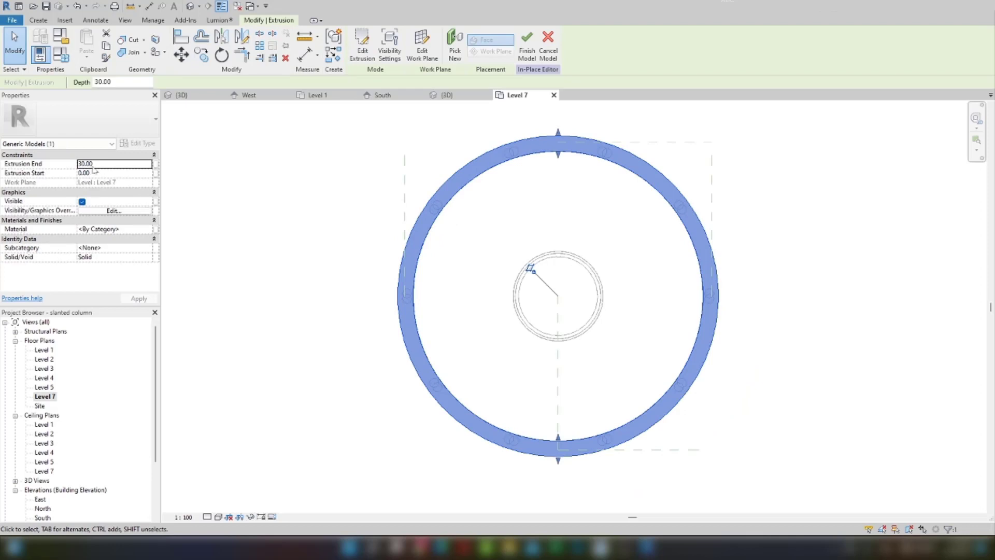
scroll(40, 492, "down", 2)
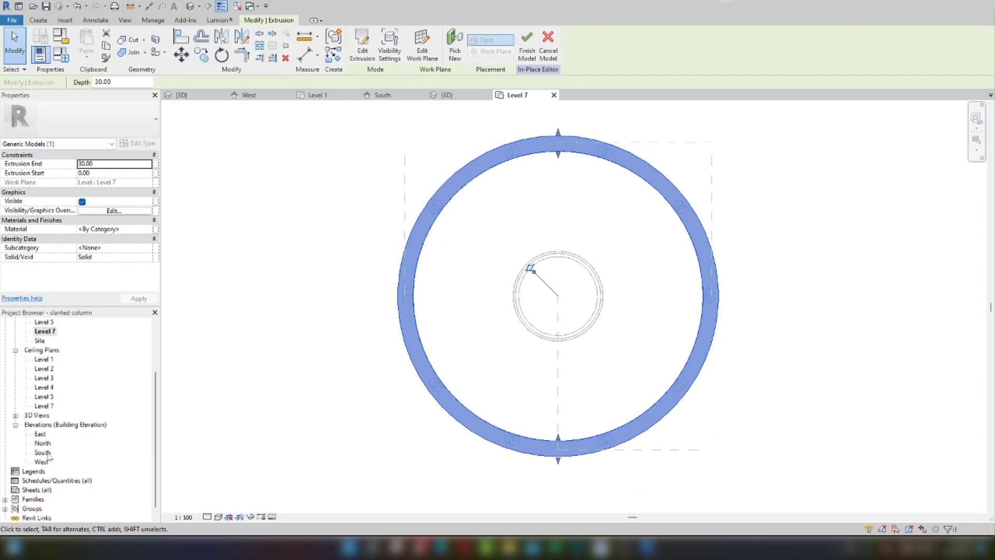
double_click(43, 452)
scroll(356, 271, "down", 4)
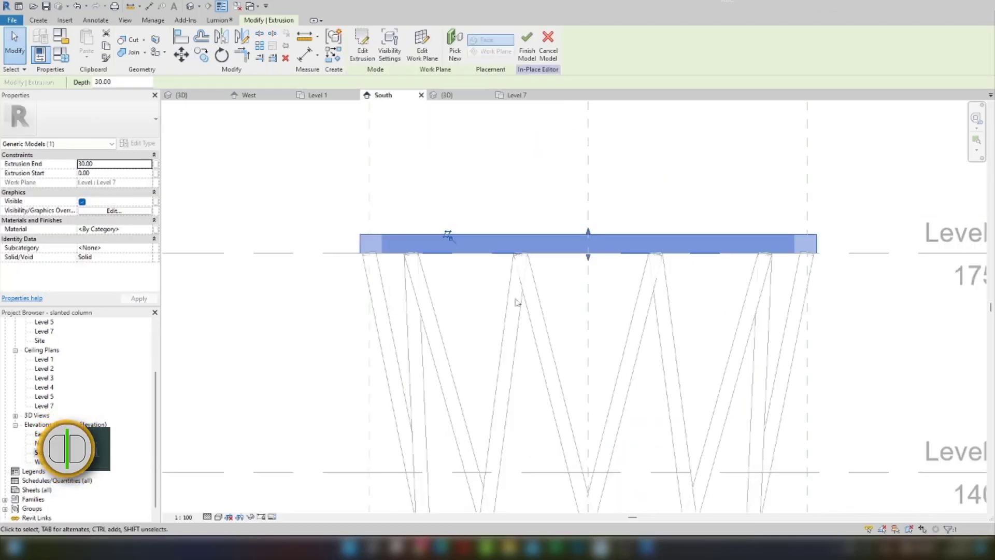
scroll(680, 257, "up", 2)
left_click(770, 289)
scroll(771, 286, "up", 1)
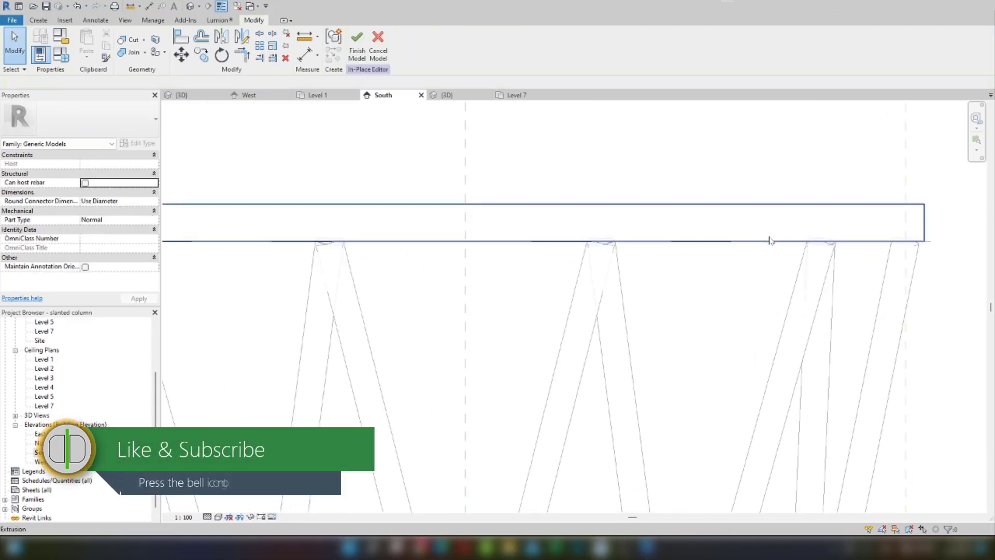
left_click(771, 237)
scroll(408, 325, "down", 1)
middle_click_drag(410, 325, 536, 306)
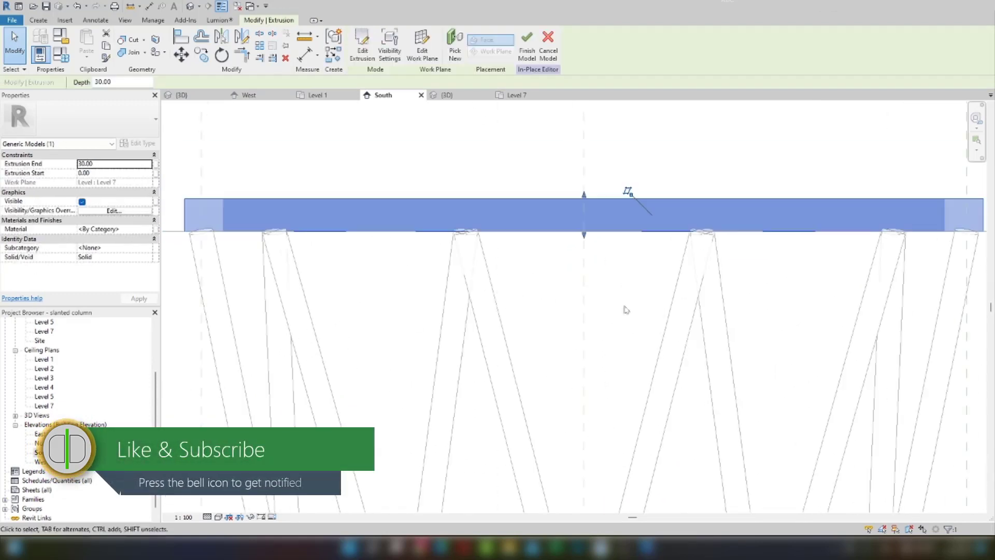
Step: Set the ring's Extrusion Start to -10 and Extrusion End to 20
left_click(106, 172)
type("1")
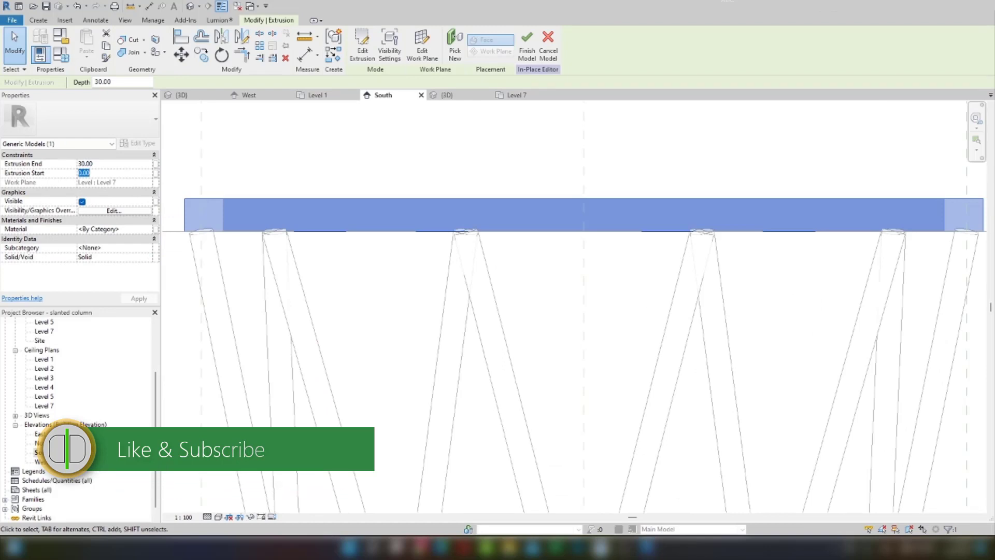
type("0")
key("Return")
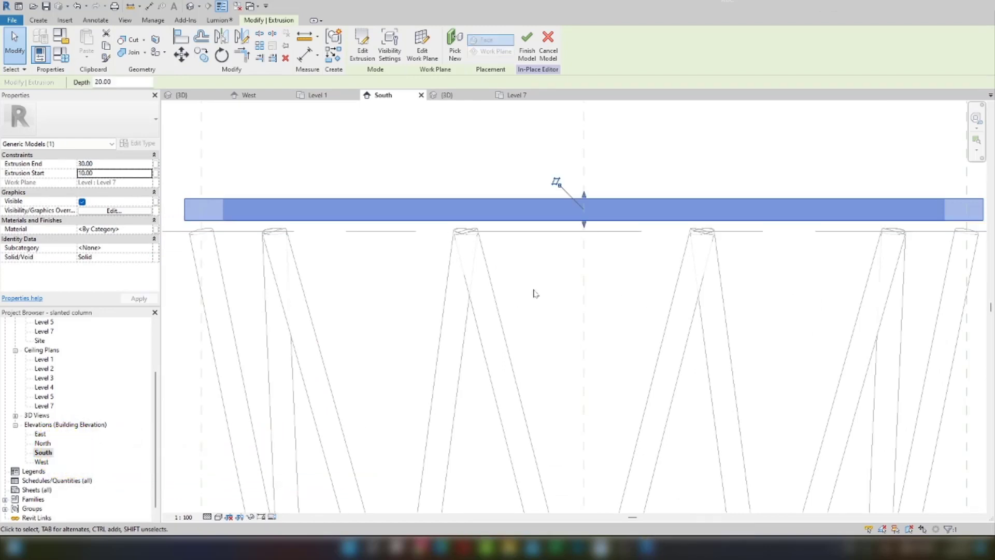
left_click(87, 173)
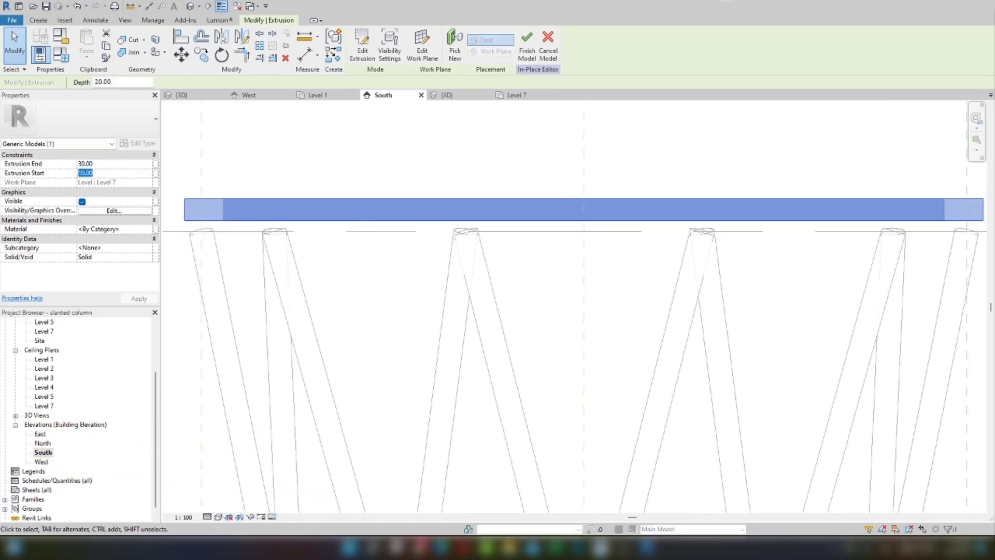
type("-10")
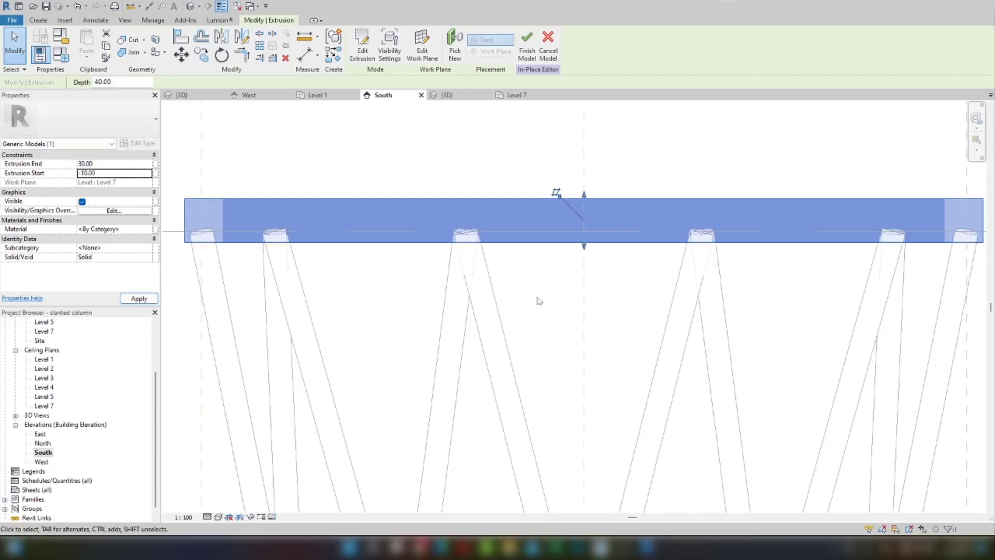
scroll(610, 234, "up", 1)
left_click(107, 165)
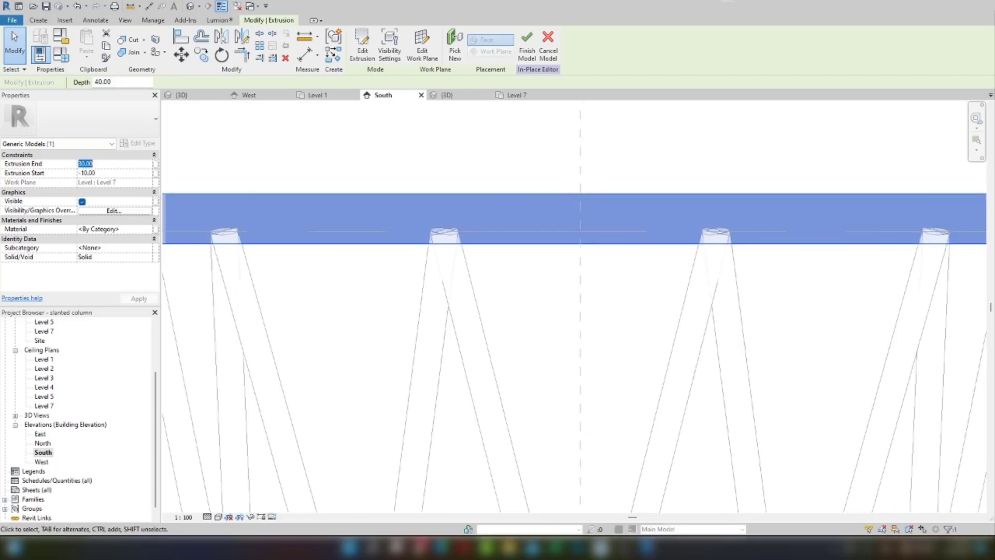
type("20")
left_click(631, 327)
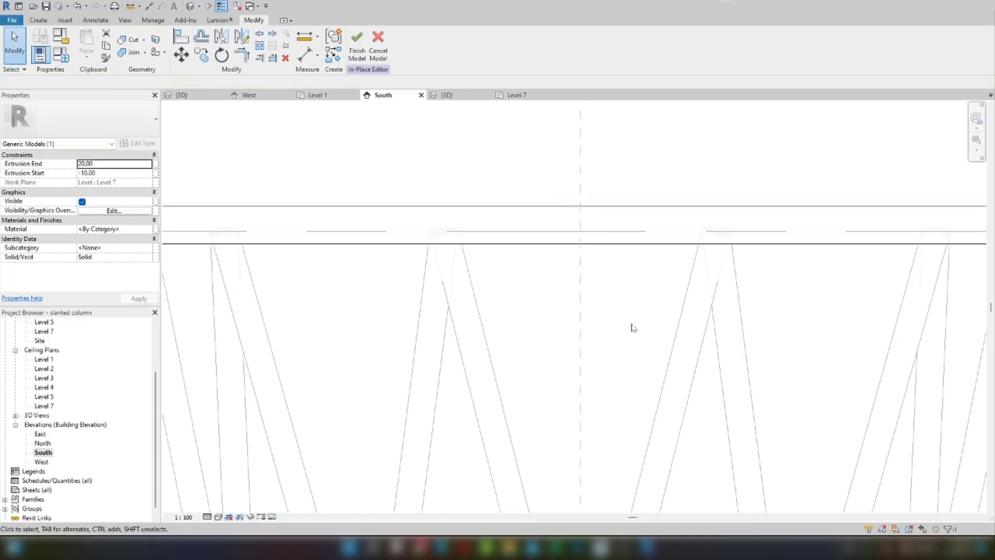
Step: Finish the in-place ring model
scroll(590, 186, "down", 2)
scroll(301, 209, "down", 3)
scroll(700, 218, "up", 3)
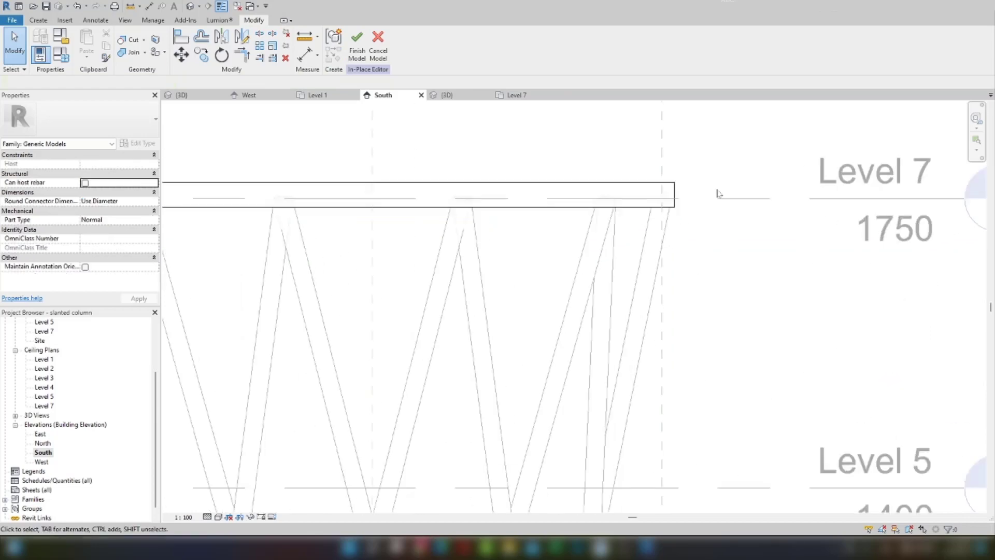
scroll(717, 189, "down", 5)
scroll(453, 202, "up", 1)
left_click(356, 47)
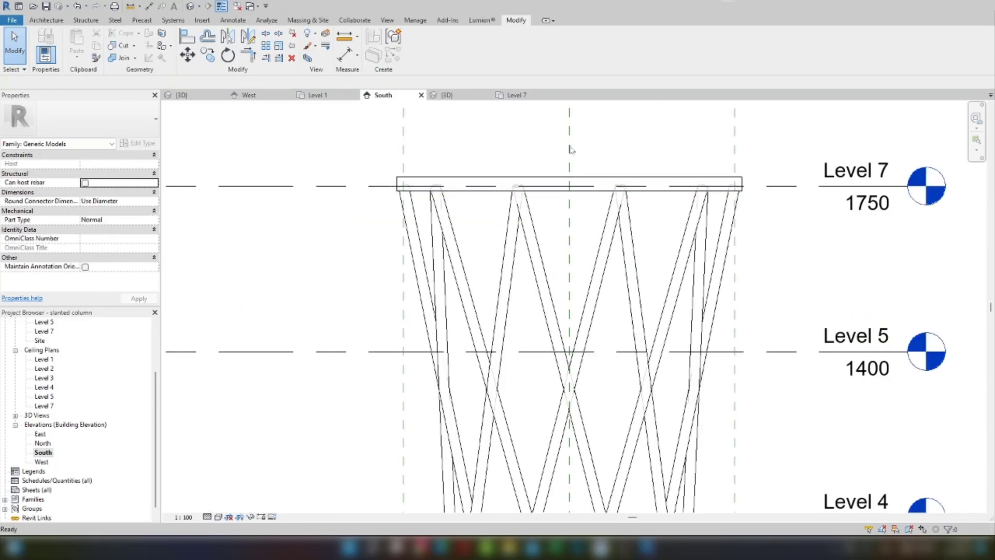
Step: Switch to the default 3D view of the tower
scroll(550, 171, "down", 3)
scroll(538, 426, "up", 3)
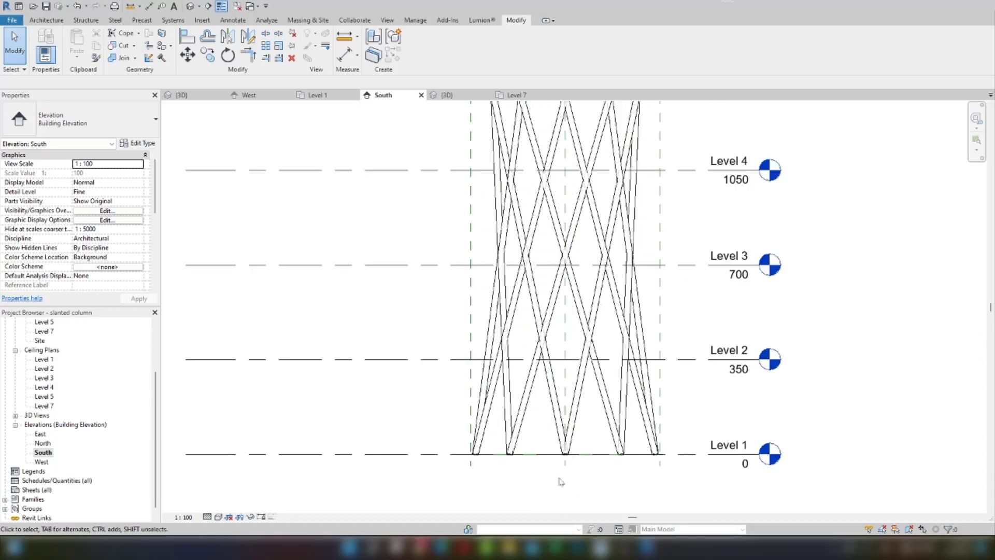
scroll(414, 407, "down", 2)
scroll(363, 176, "down", 1)
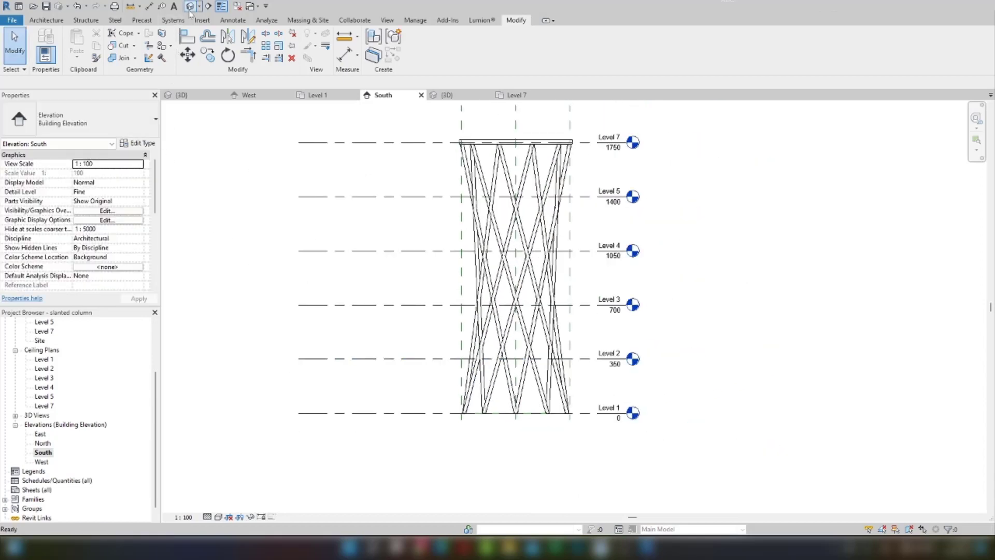
left_click(191, 8)
scroll(587, 323, "down", 2)
scroll(570, 409, "up", 10)
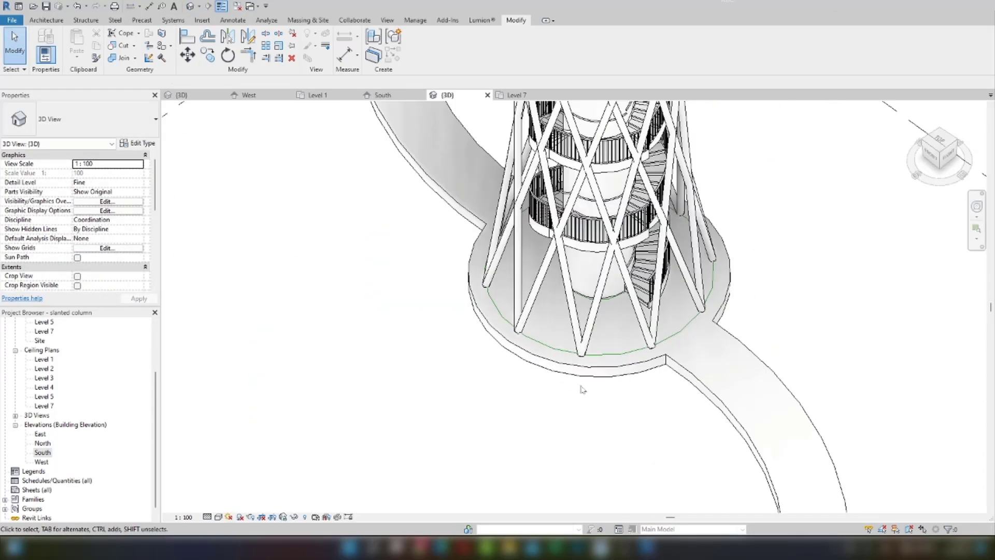
scroll(573, 325, "down", 8)
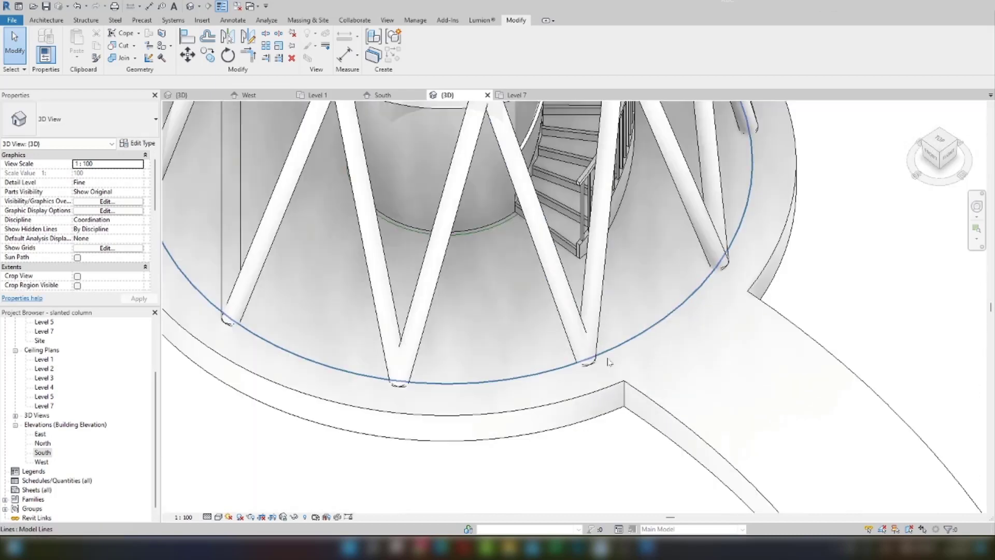
scroll(601, 212, "up", 3)
scroll(600, 213, "down", 5)
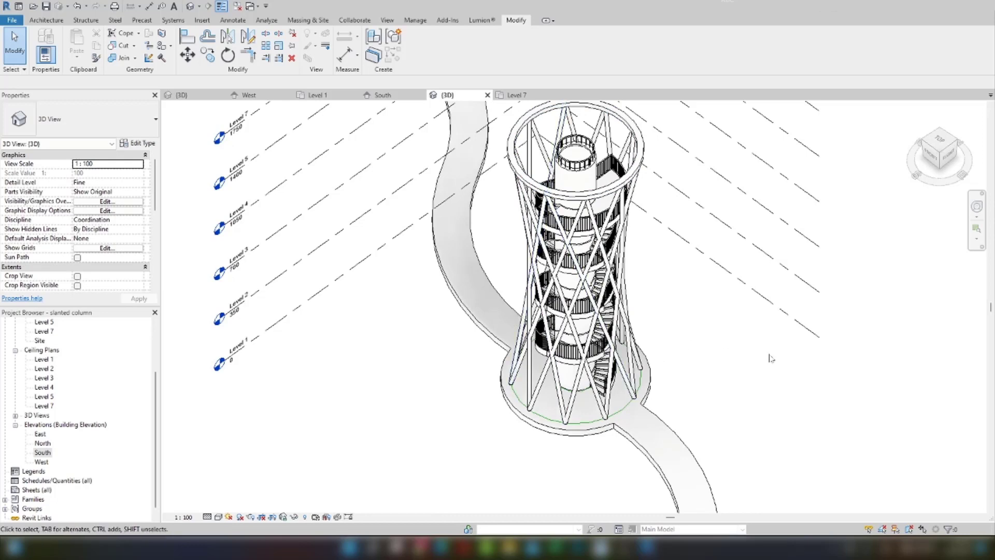
scroll(591, 379, "up", 5)
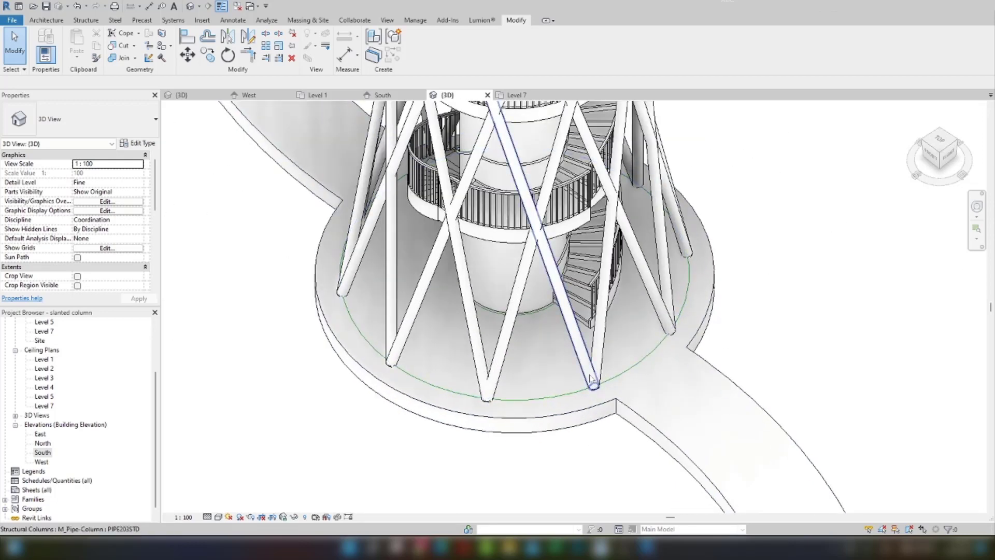
left_click(591, 378)
scroll(586, 380, "up", 6)
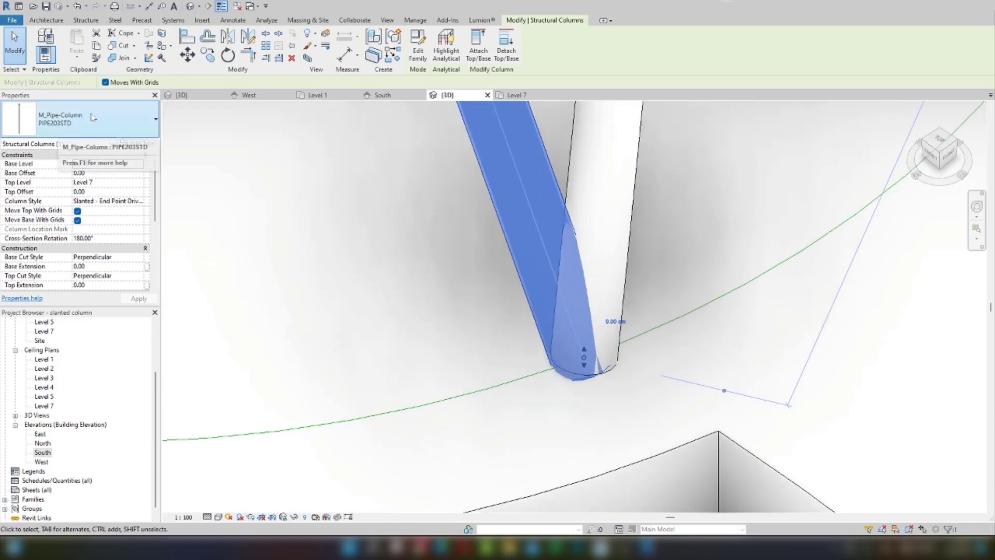
scroll(573, 406, "up", 3)
left_click(574, 385)
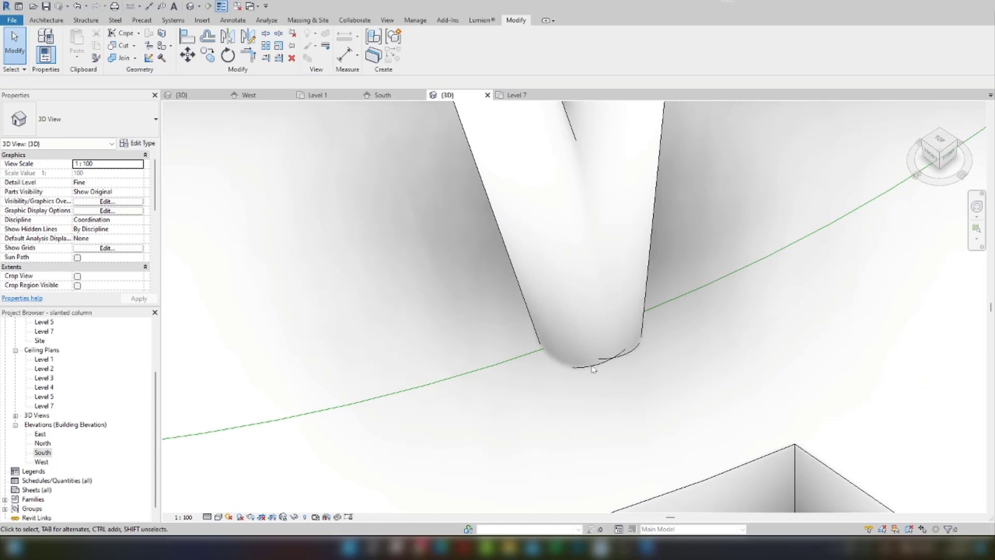
left_click(598, 363)
key("Escape")
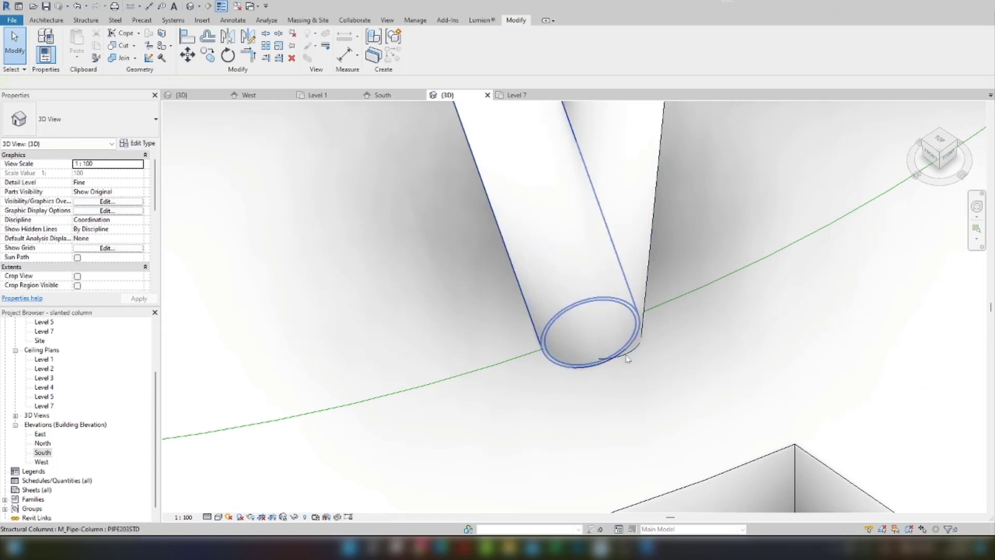
left_click(625, 356)
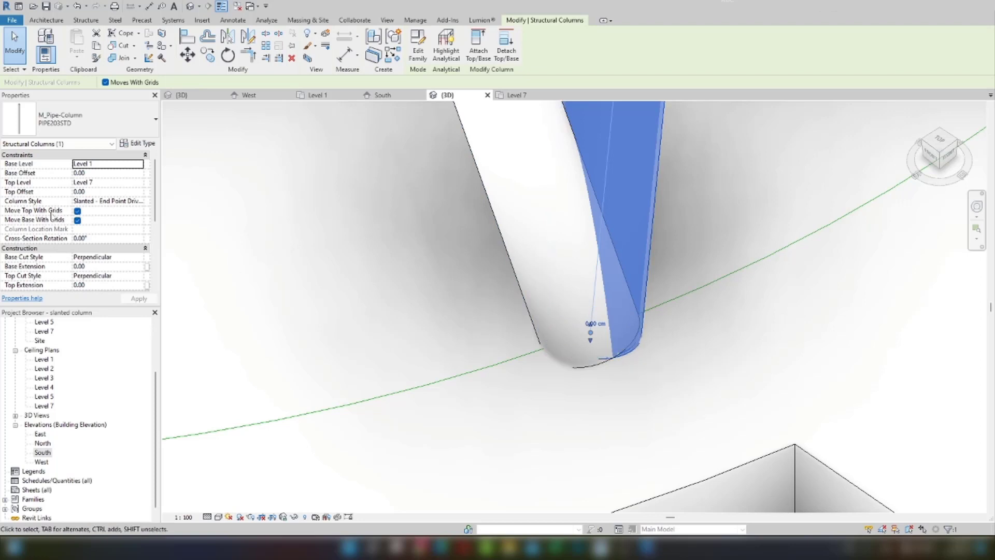
Step: Set one column's Base Cut Style to Horizontal
left_click(126, 202)
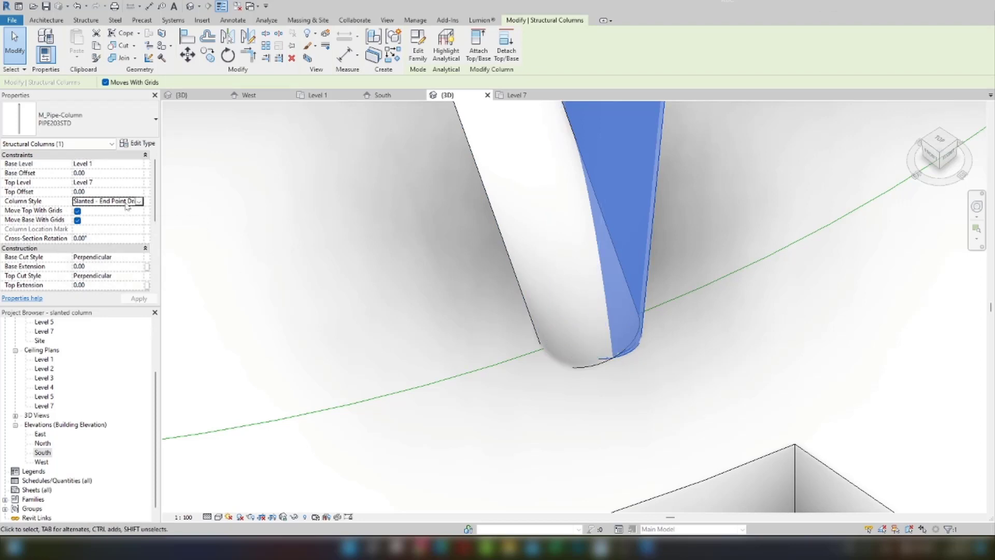
left_click(140, 202)
left_click(140, 201)
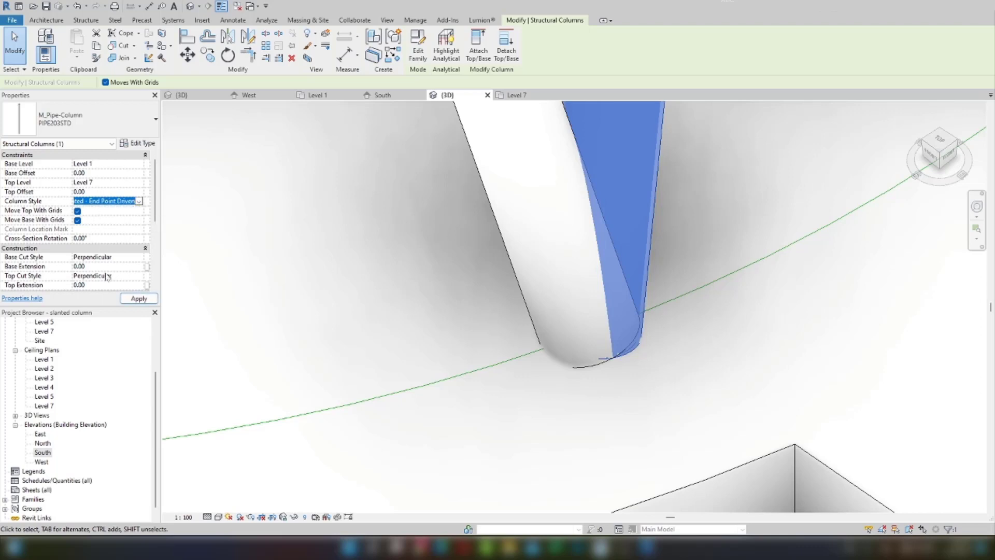
scroll(108, 277, "down", 2)
left_click(119, 211)
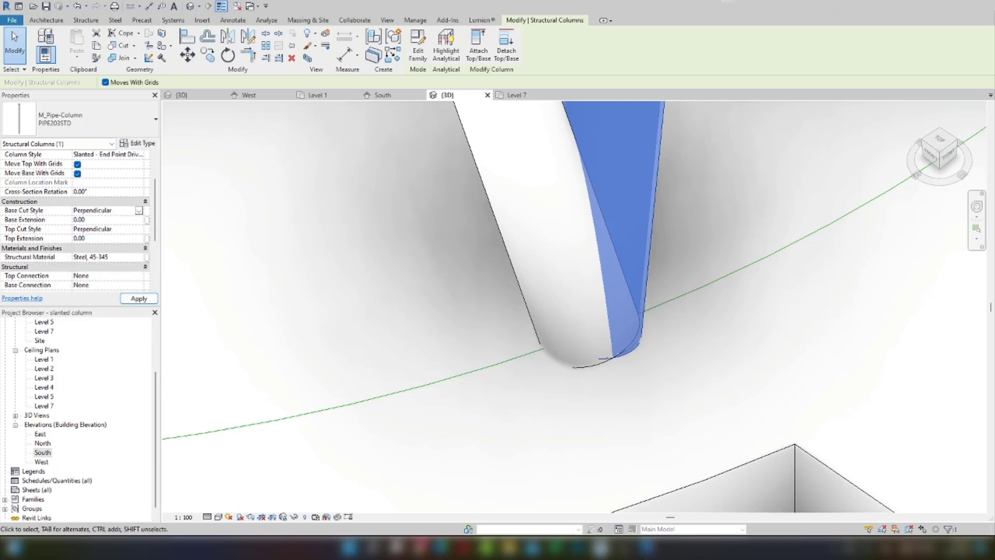
left_click(139, 210)
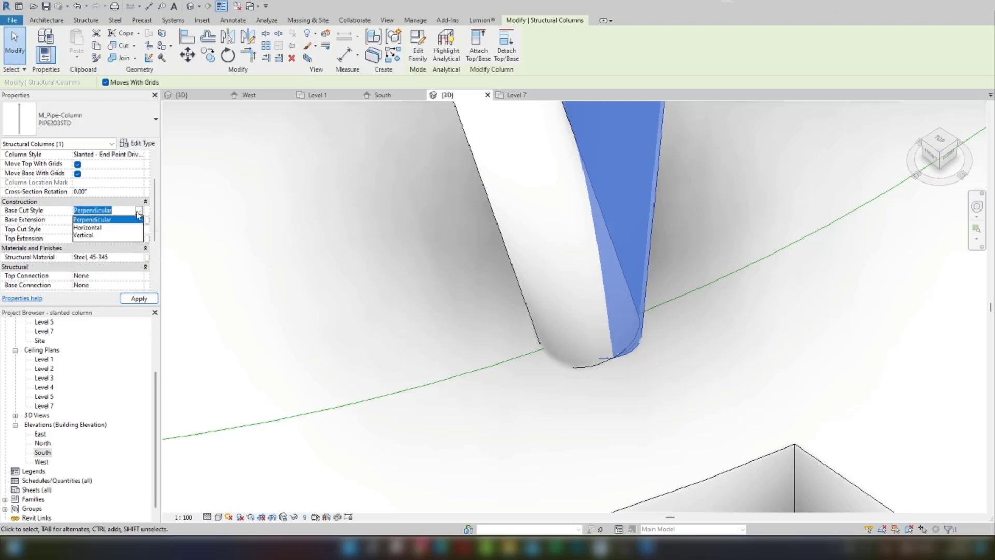
left_click(88, 228)
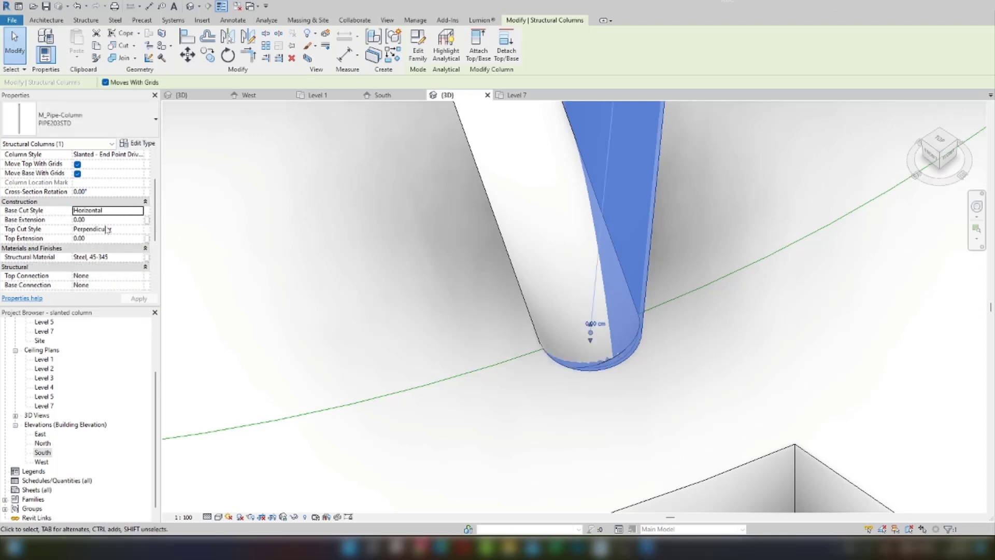
scroll(495, 297, "down", 3)
left_click(487, 290)
Step: Select all instances of the slanted pipe column in the entire project
left_click(500, 251)
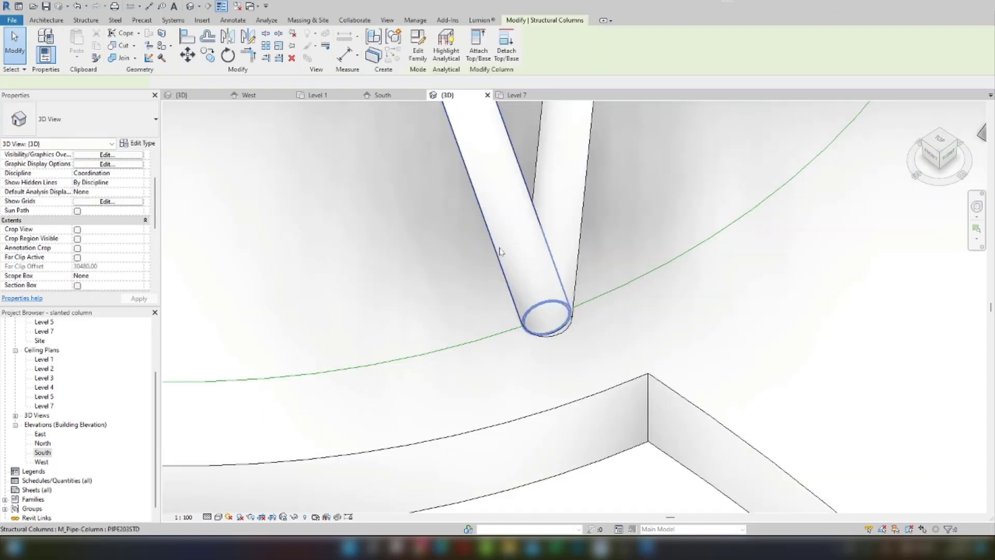
left_click(500, 251)
right_click(524, 216)
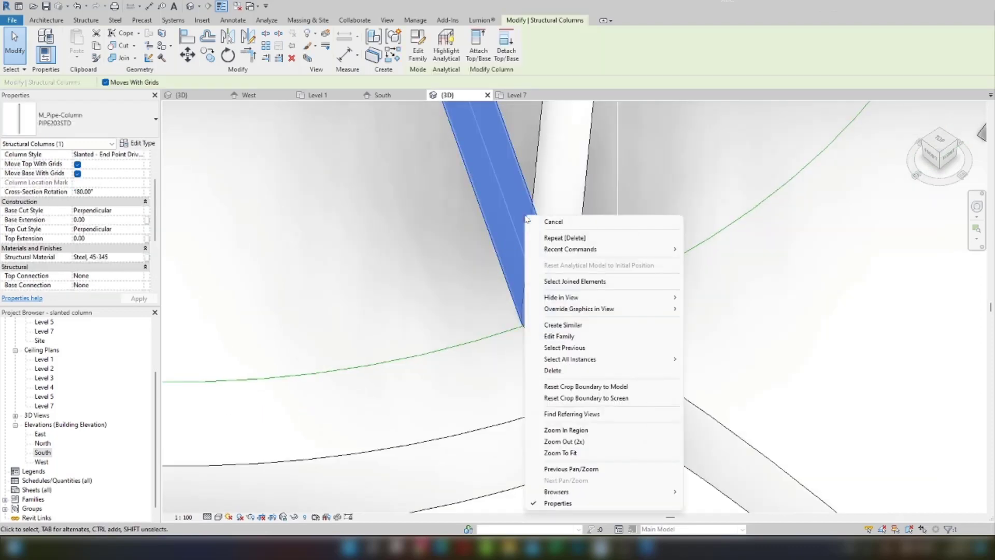
mouse_move(613, 360)
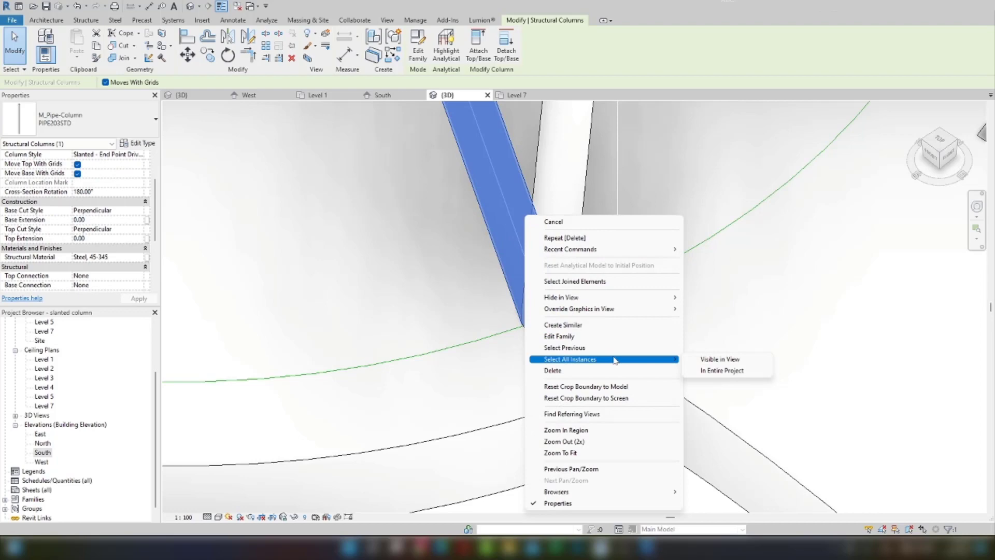
left_click(721, 371)
scroll(585, 275, "down", 8)
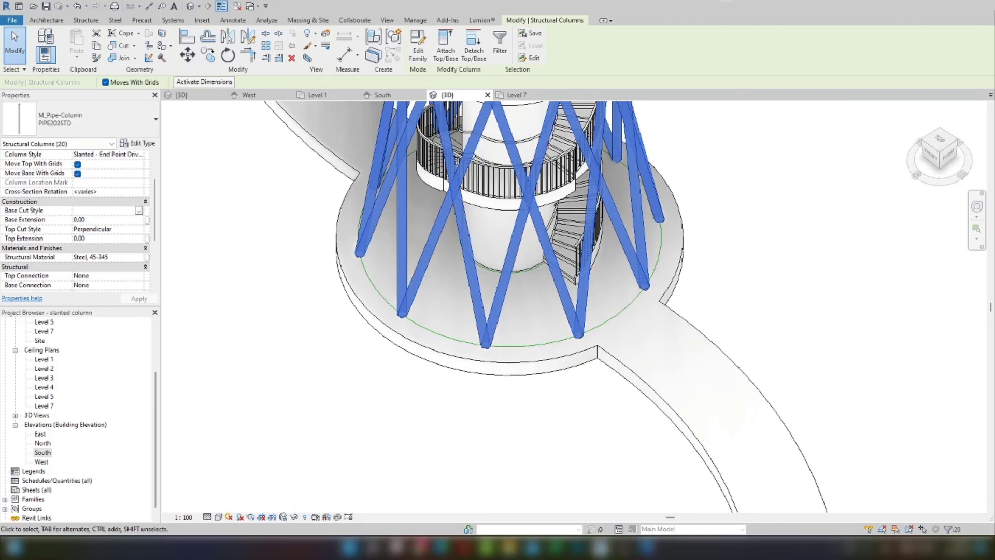
Step: Set Base Cut Style and Top Cut Style to Horizontal for all columns
left_click(139, 211)
left_click(103, 228)
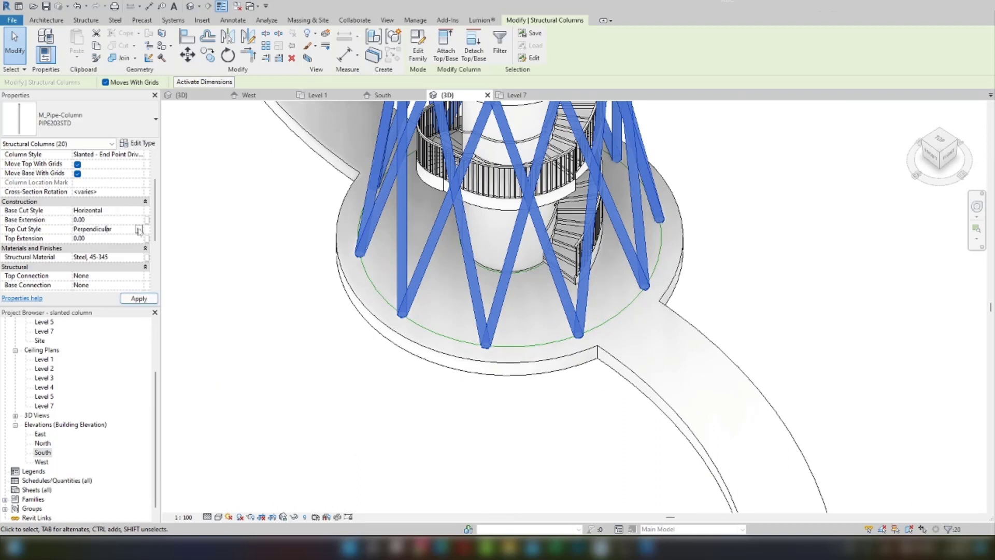
left_click(139, 230)
left_click(90, 246)
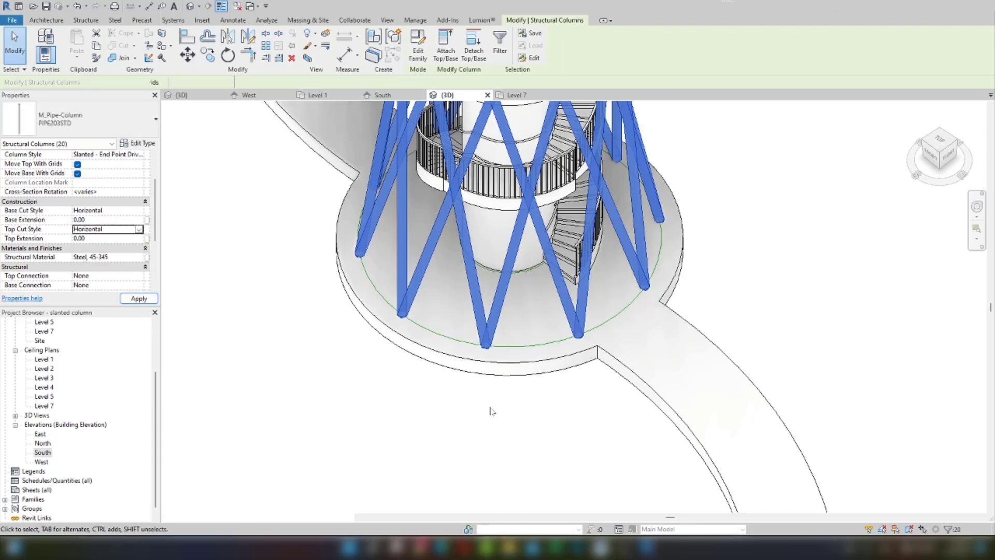
scroll(490, 407, "down", 5)
scroll(552, 367, "up", 6)
key("Escape")
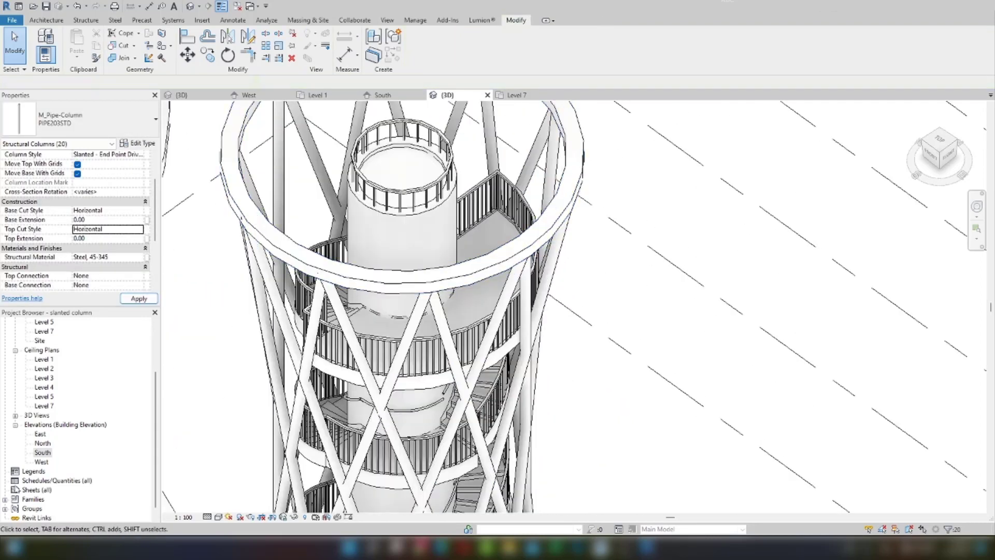
Step: Select the top ring in the South elevation view
left_click(43, 452)
double_click(48, 454)
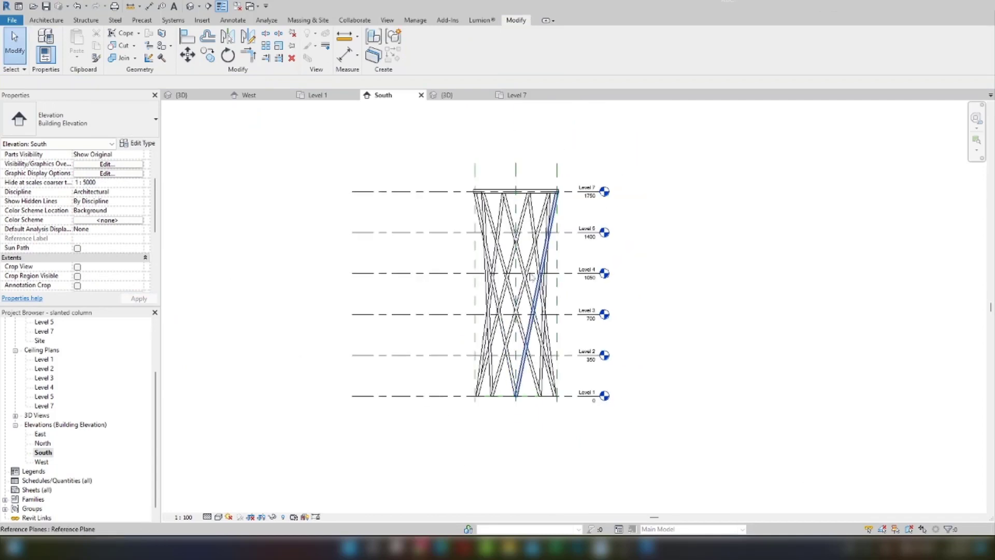
scroll(441, 277, "up", 8)
scroll(440, 277, "up", 1)
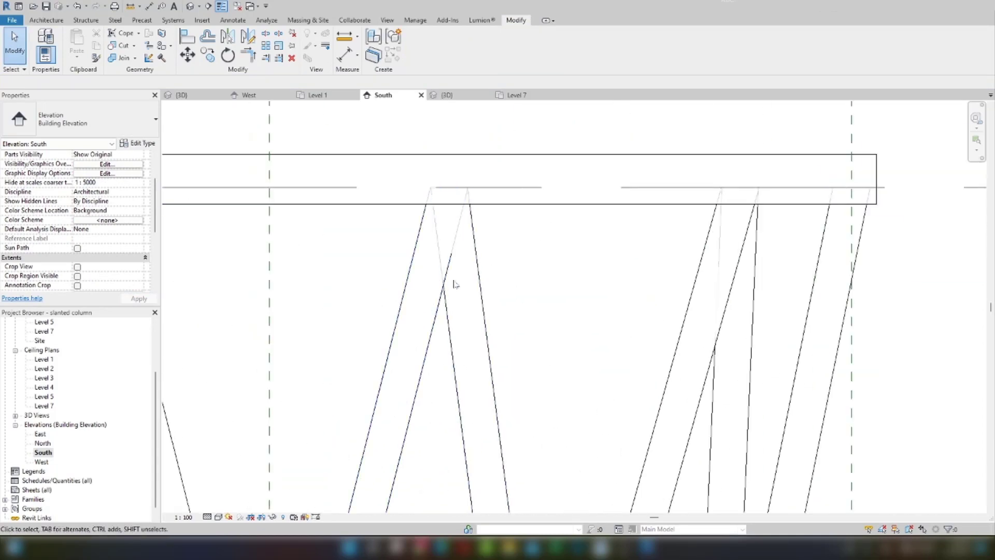
scroll(622, 230, "down", 2)
left_click(631, 210)
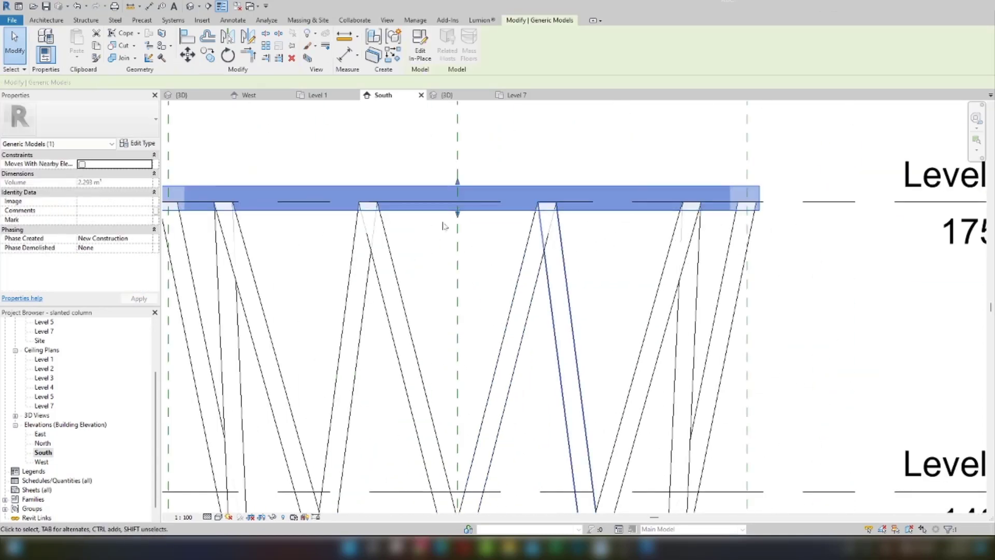
scroll(444, 224, "up", 2)
scroll(550, 211, "up", 2)
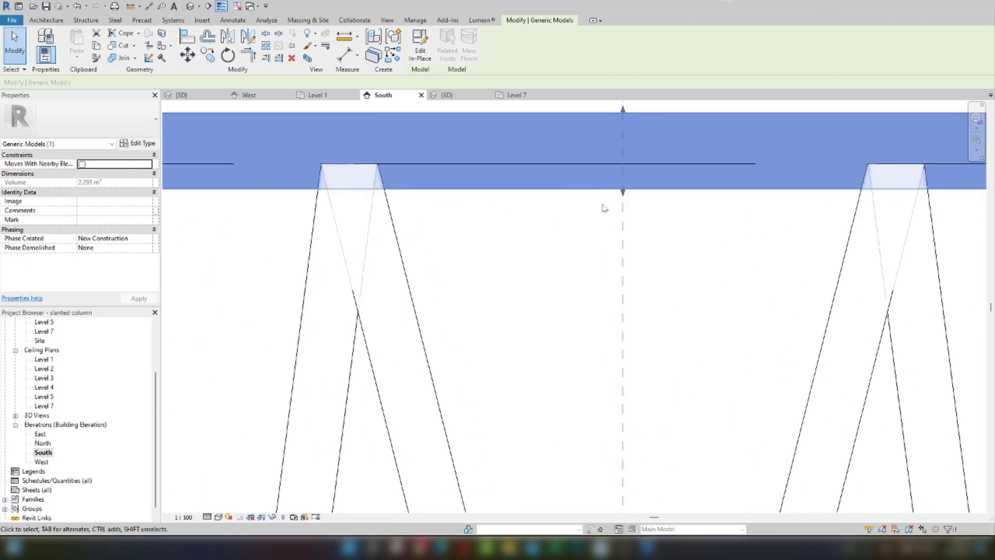
scroll(394, 218, "down", 2)
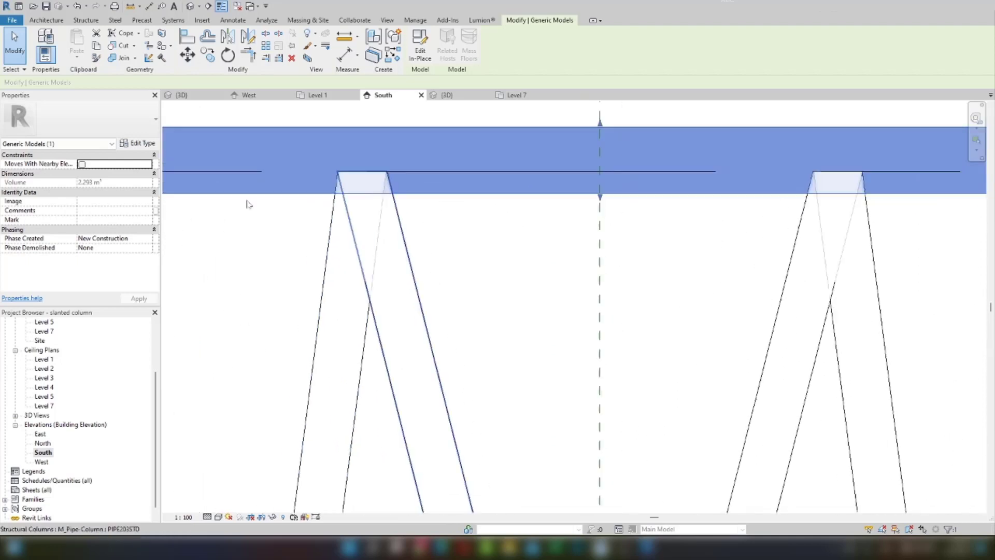
scroll(528, 241, "down", 2)
left_click(498, 272)
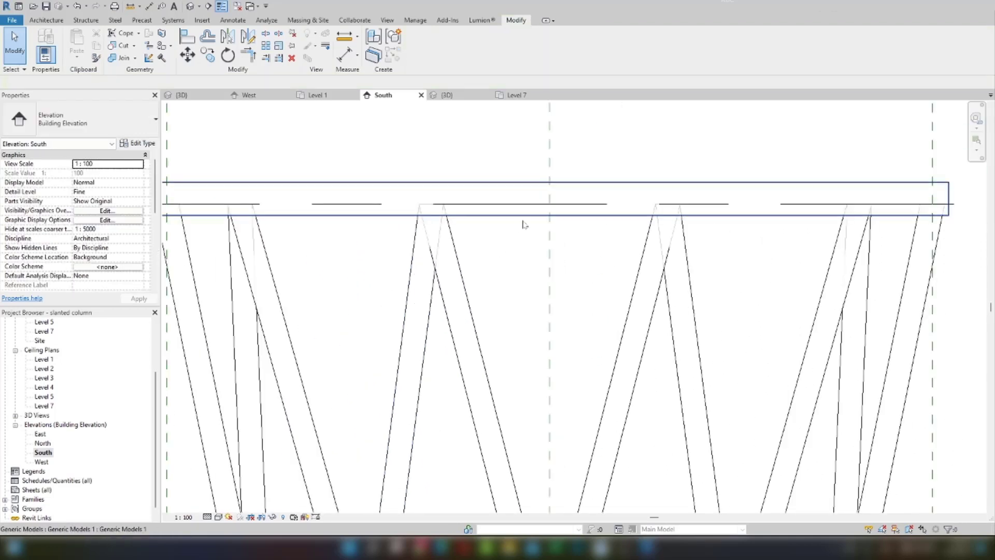
left_click(522, 216)
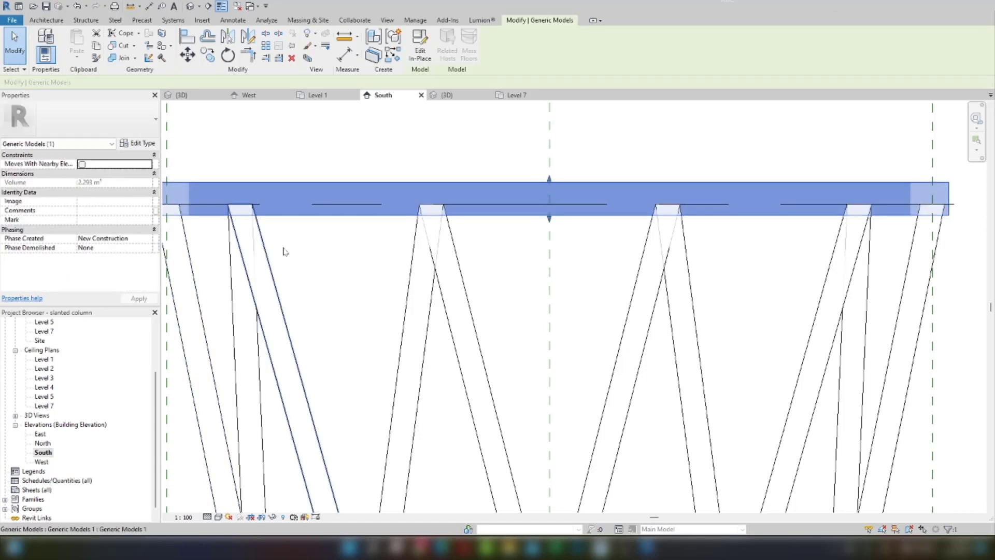
scroll(524, 222, "up", 3)
Step: Edit the ring in place, set Extrusion Start 0.00 and End 25.00, and finish
double_click(529, 212)
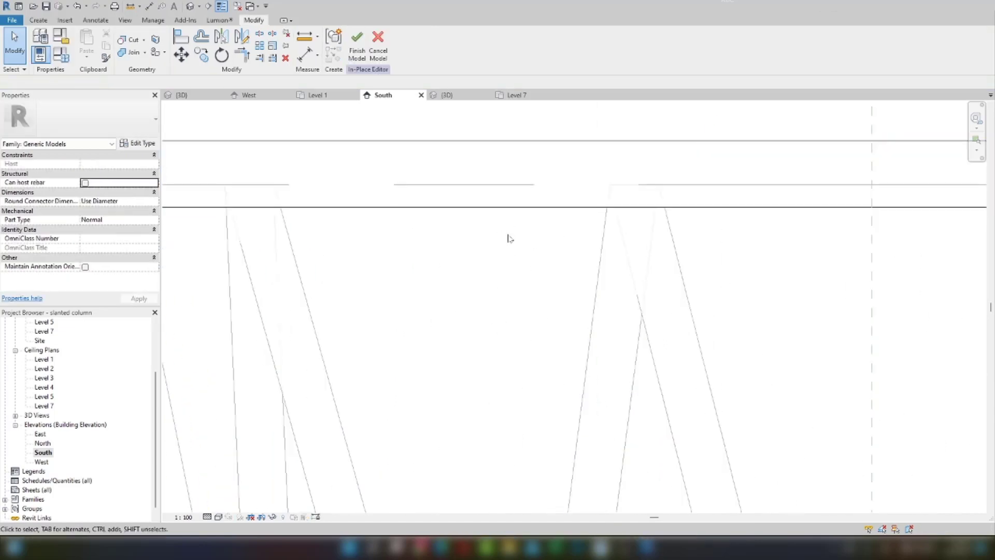
scroll(506, 225, "down", 2)
left_click(502, 222)
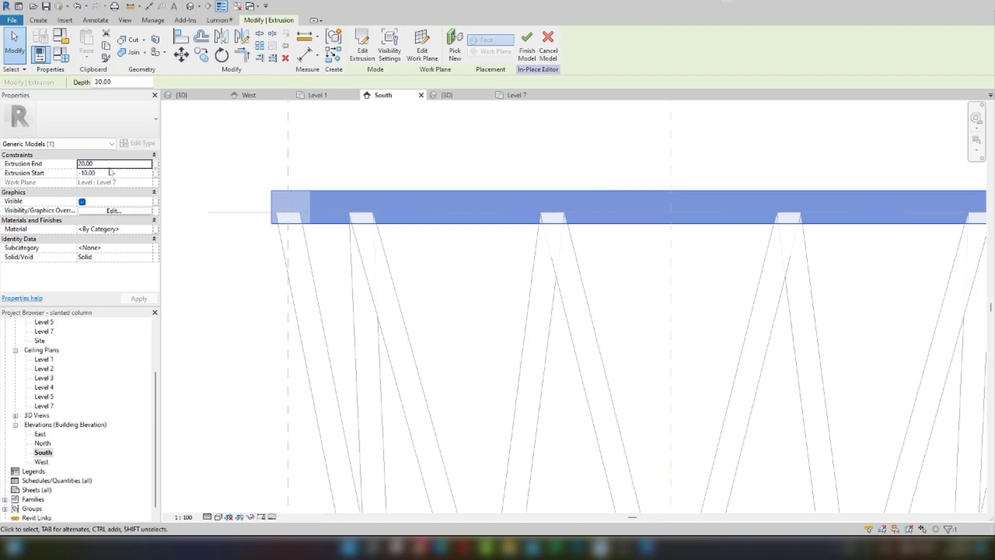
left_click(109, 166)
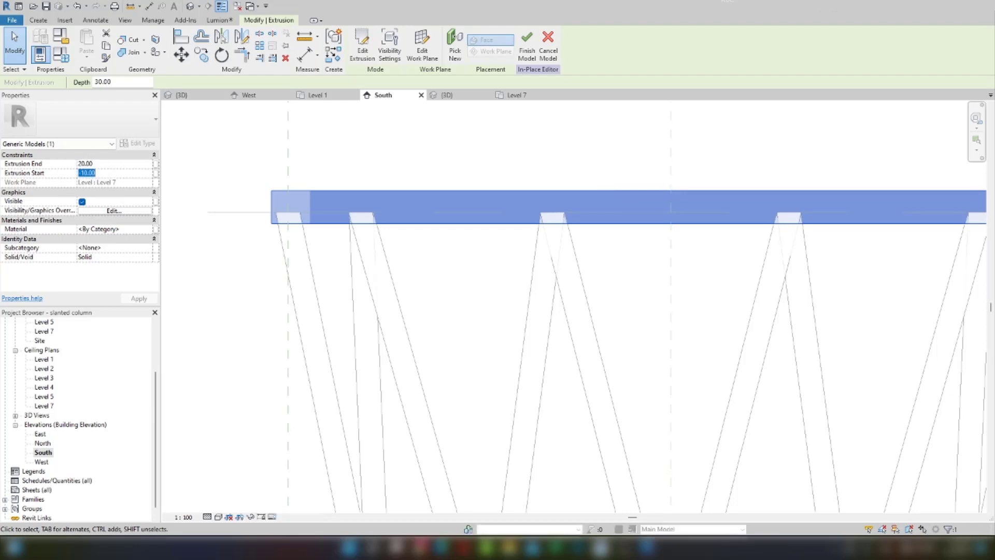
type("0")
key("Return")
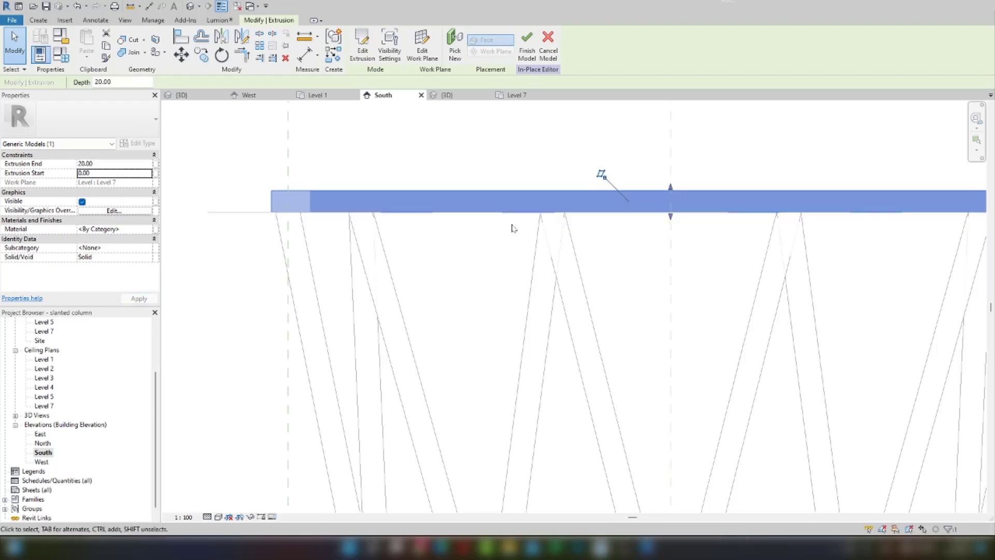
left_click(115, 164)
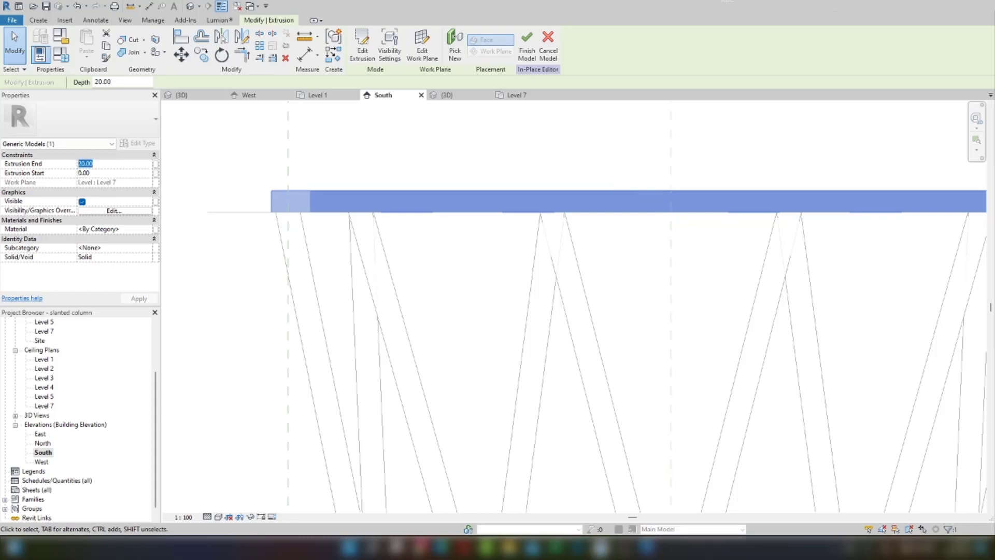
type("25")
left_click(379, 161)
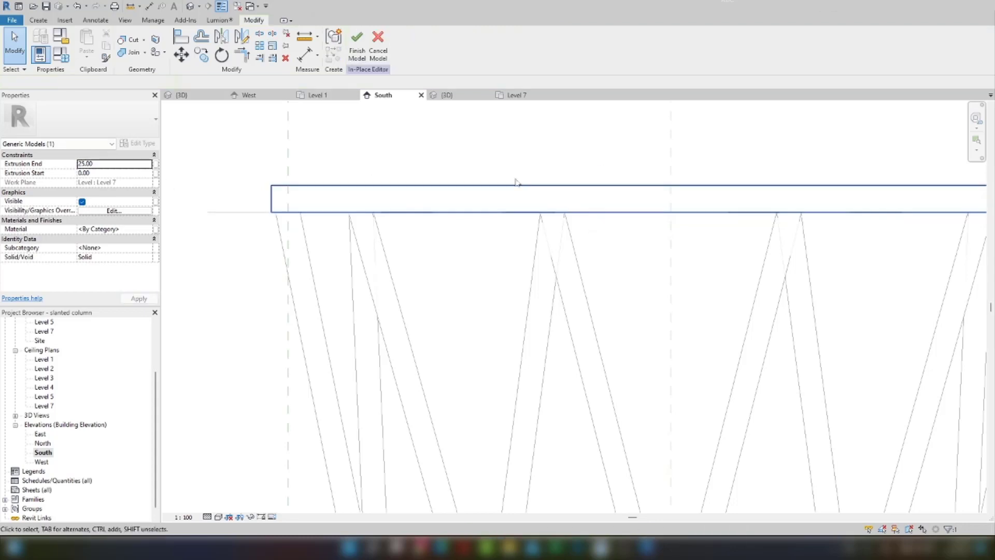
scroll(491, 196, "down", 3)
left_click(356, 47)
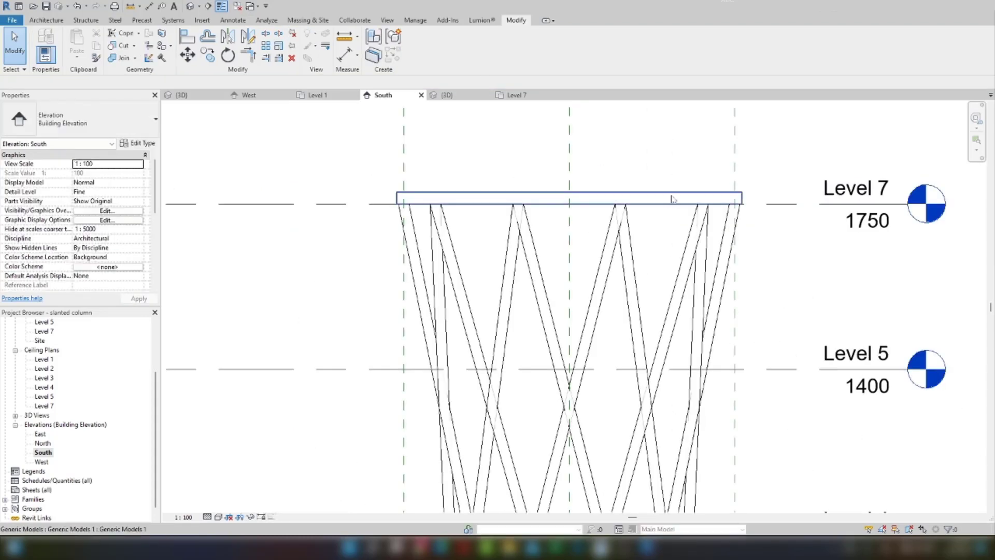
Step: Open the default 3D view and frame the whole tower
scroll(660, 159, "up", 2)
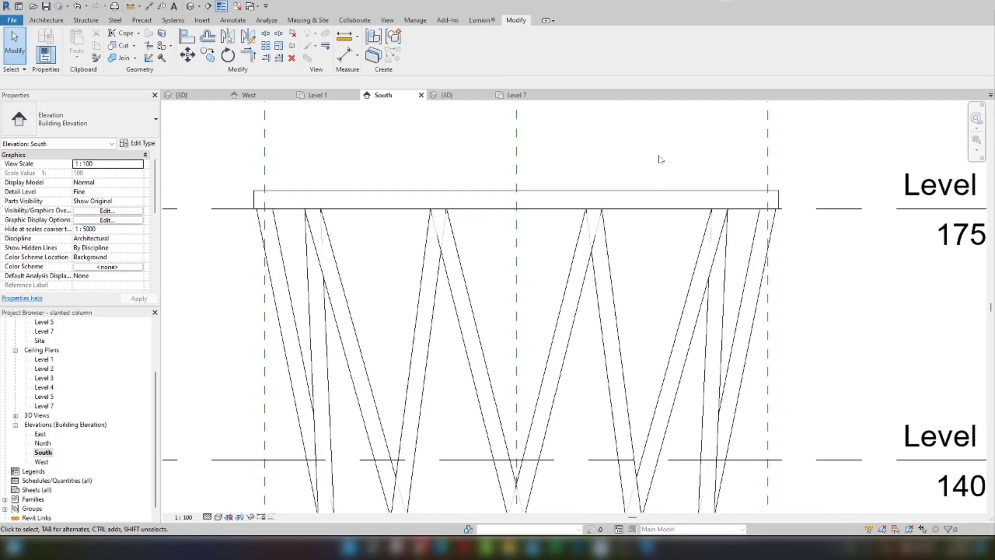
left_click(191, 7)
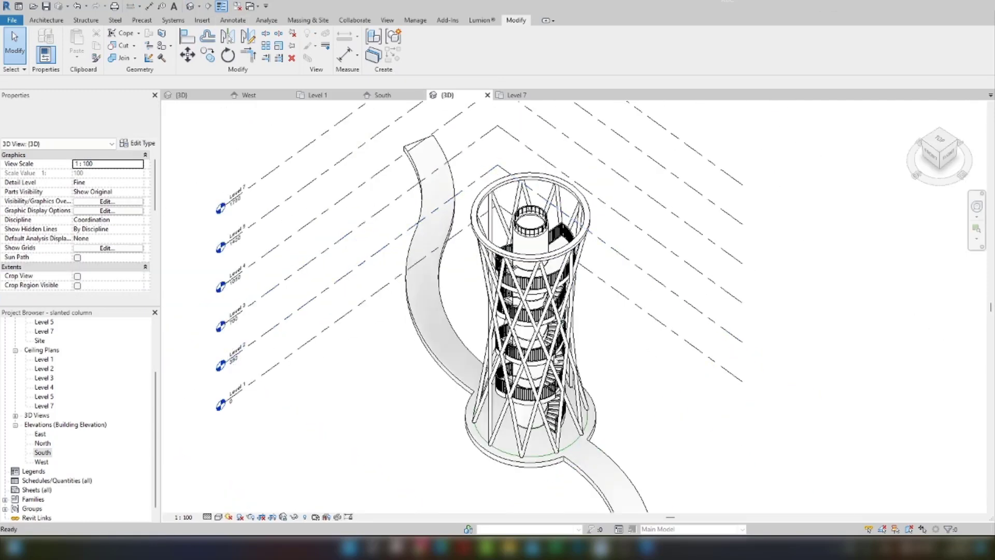
scroll(561, 421, "up", 4)
scroll(560, 421, "down", 5)
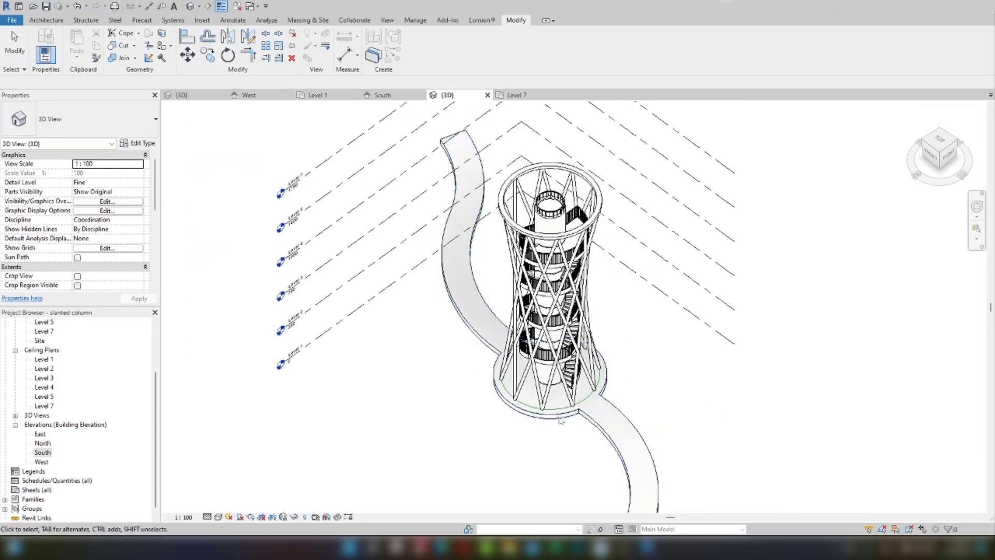
scroll(658, 342, "up", 3)
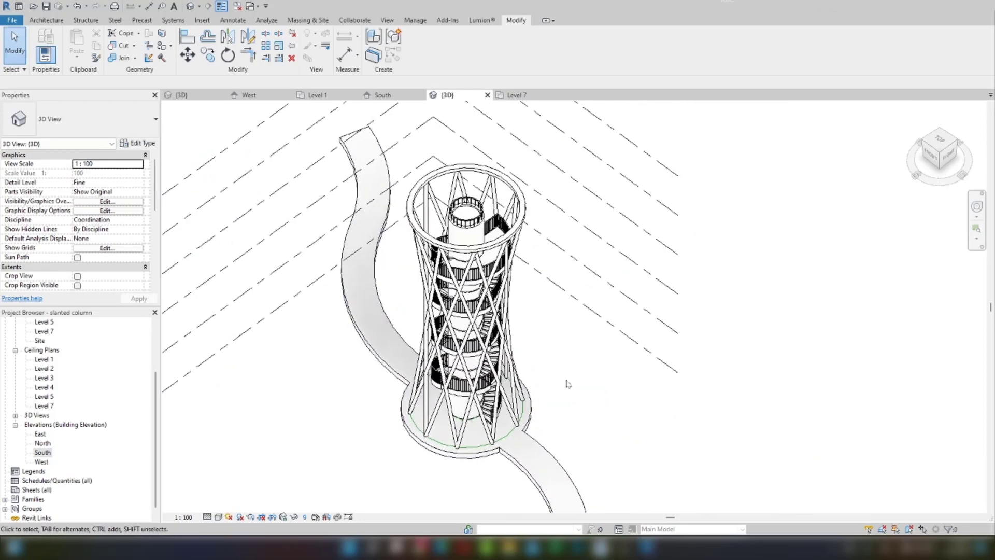
middle_click_drag(557, 387, 646, 366)
scroll(613, 354, "up", 1)
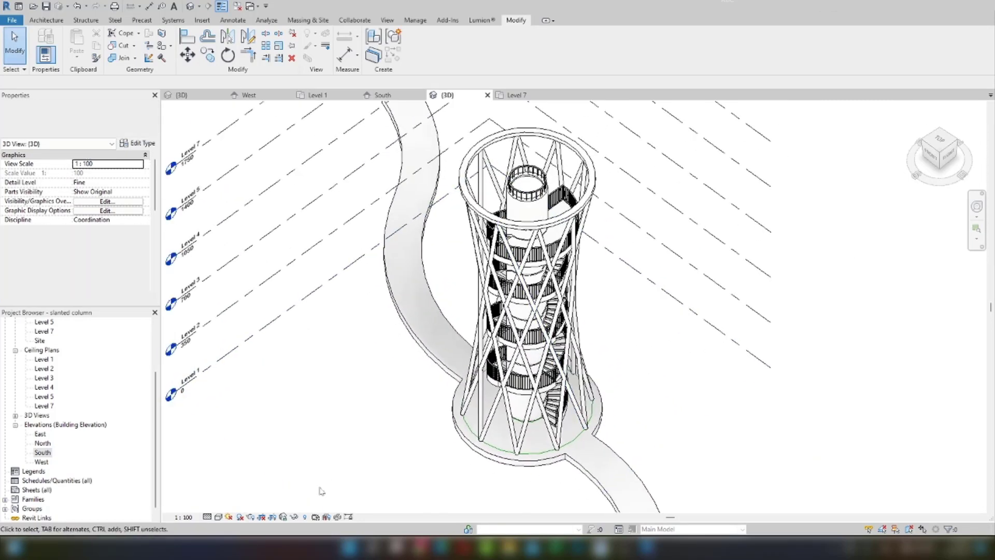
Step: Change the 3D view's visual style to Shaded
left_click(219, 518)
left_click(238, 485)
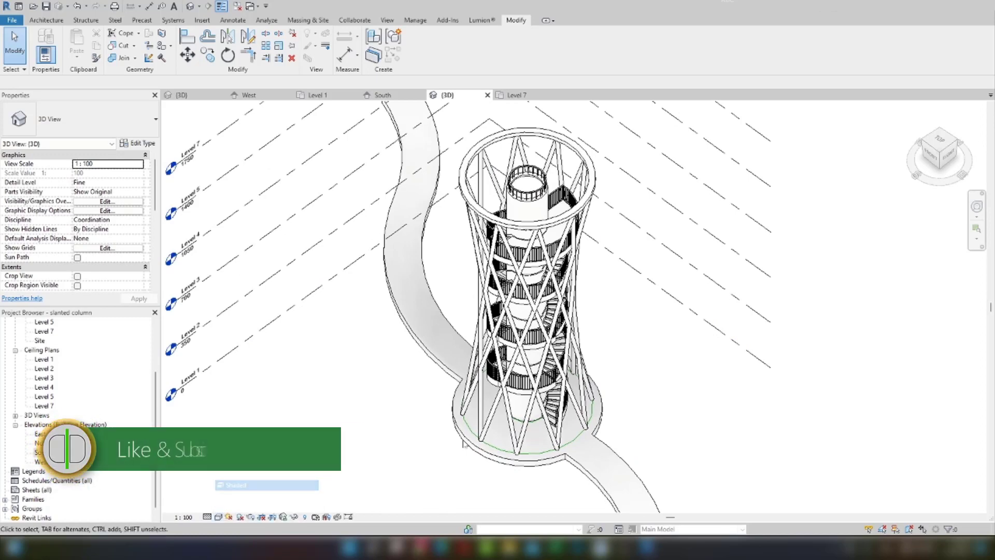
middle_click_drag(633, 406, 644, 413)
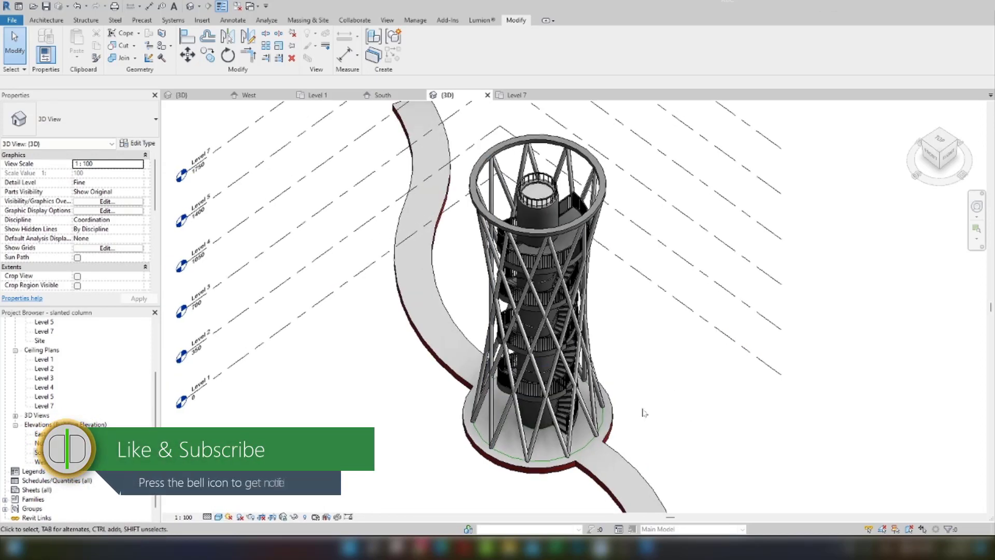